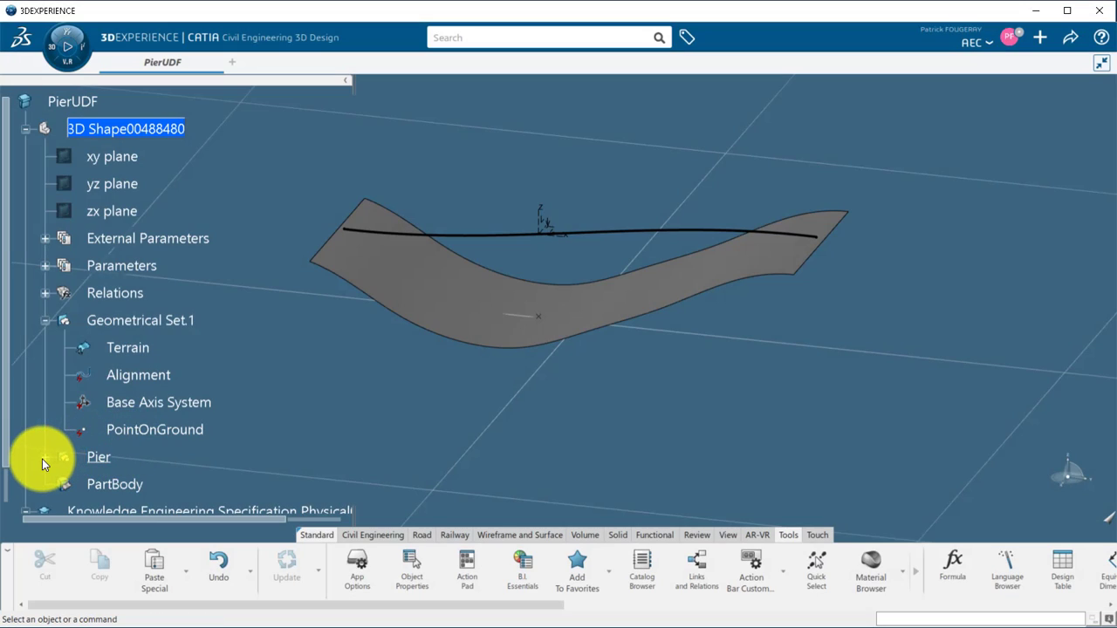
Expand the Pier geometrical set and highlight its axis system to see where it sits on the alignment.
left_click(41, 458)
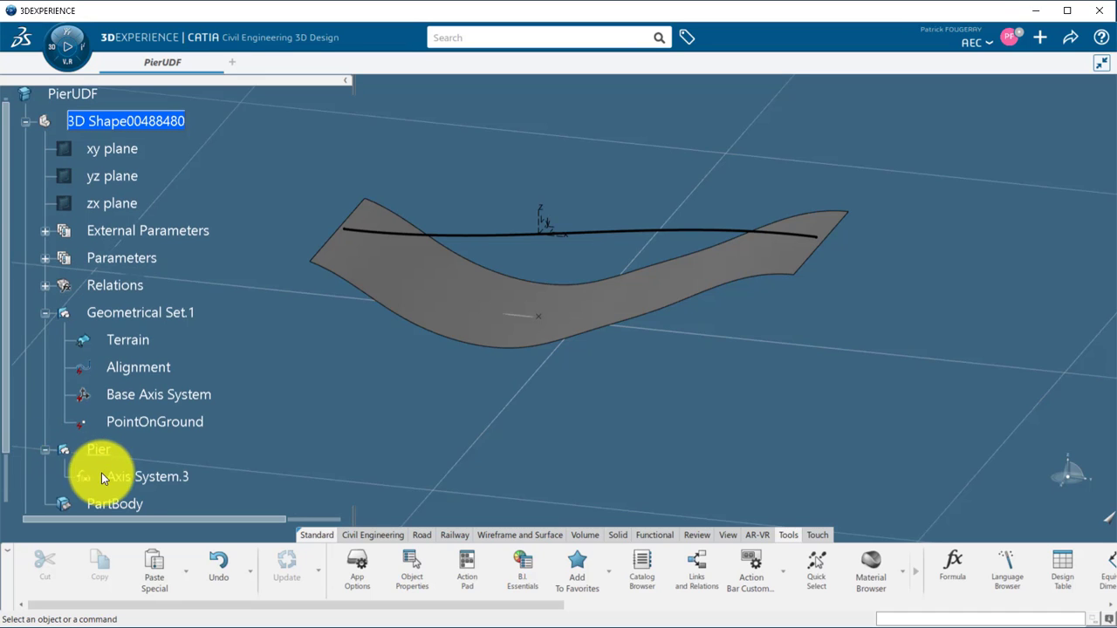
left_click(192, 479)
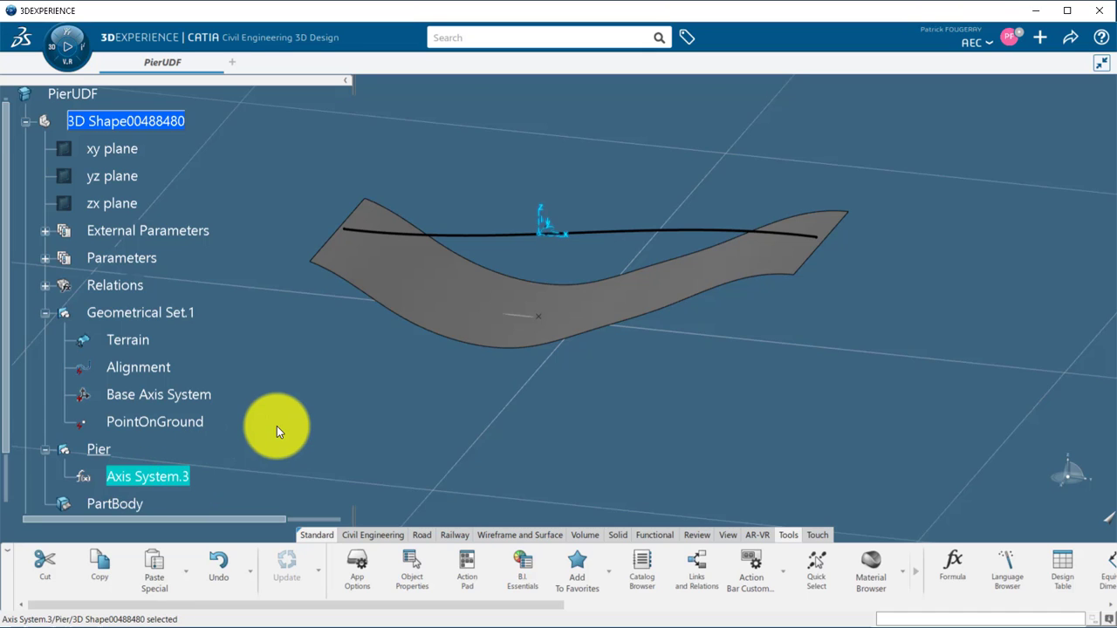
scroll(277, 426, "down", 3)
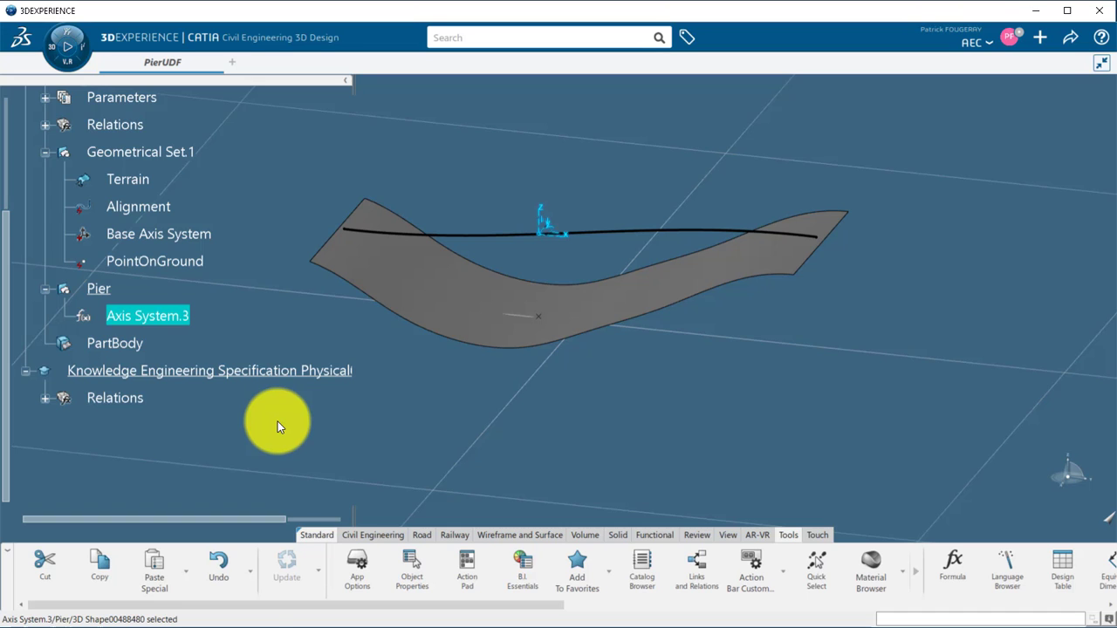
scroll(276, 418, "up", 1)
left_click(311, 84)
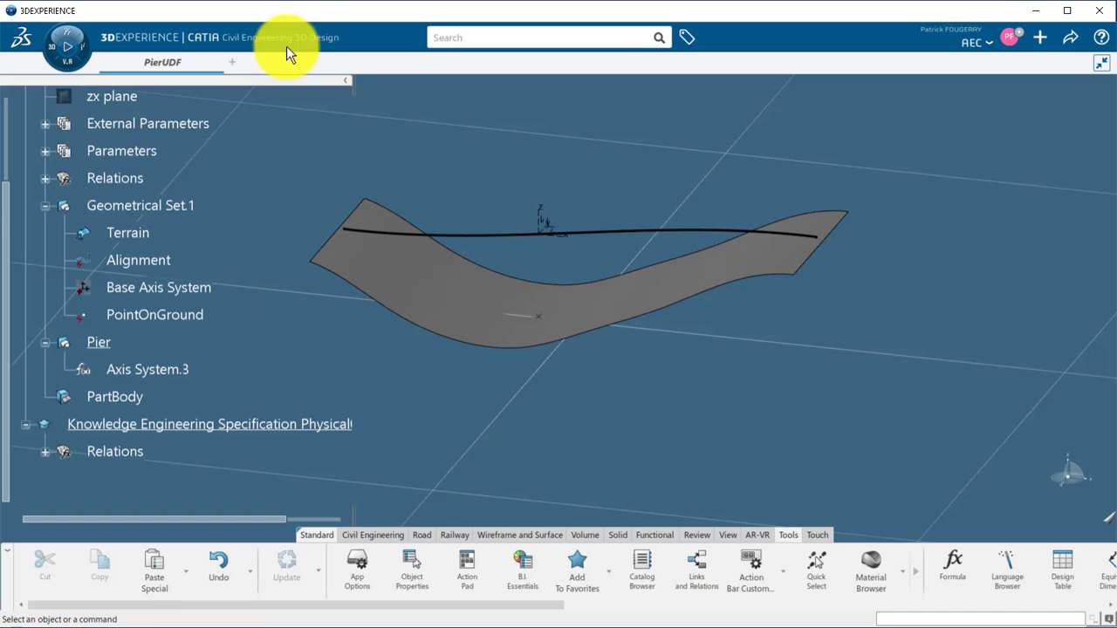
Create a positioned sketch on the XY plane of Axis System.3 in the Pier set.
middle_click_drag(590, 392, 583, 422)
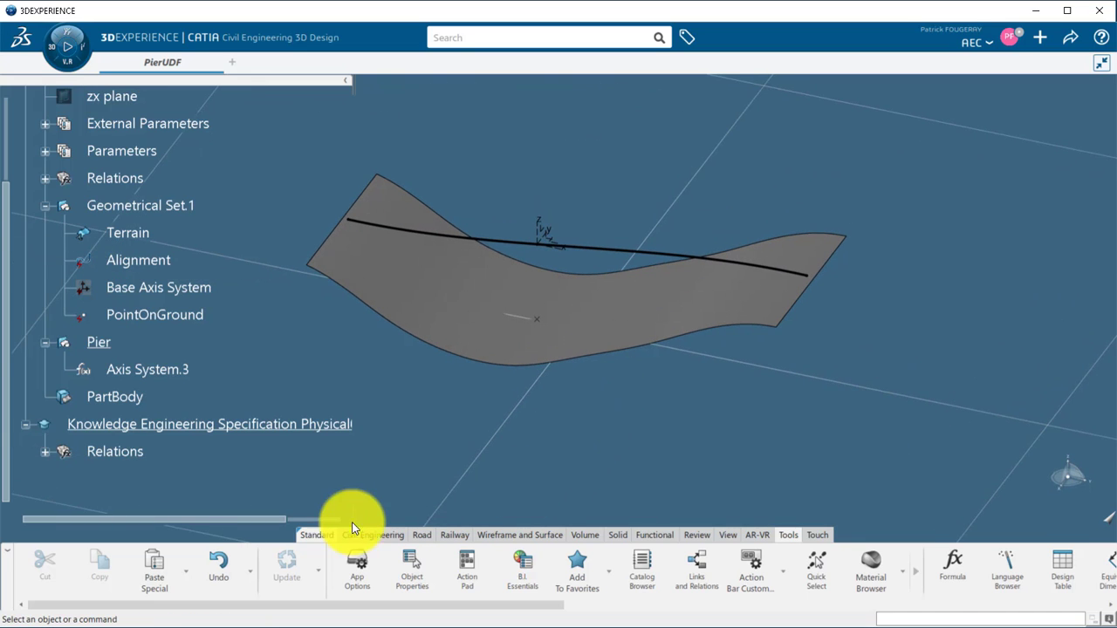
left_click(533, 535)
left_click(357, 578)
mouse_move(591, 381)
middle_mouse_down()
mouse_move(548, 460)
mouse_move(557, 350)
middle_mouse_up()
left_click(541, 230)
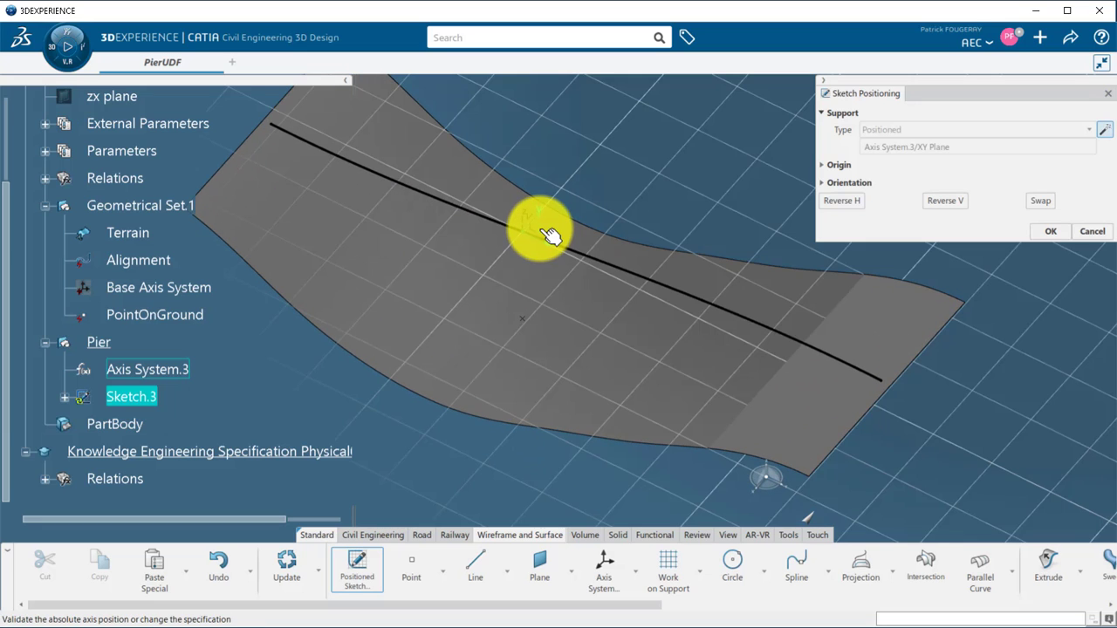
key("Return")
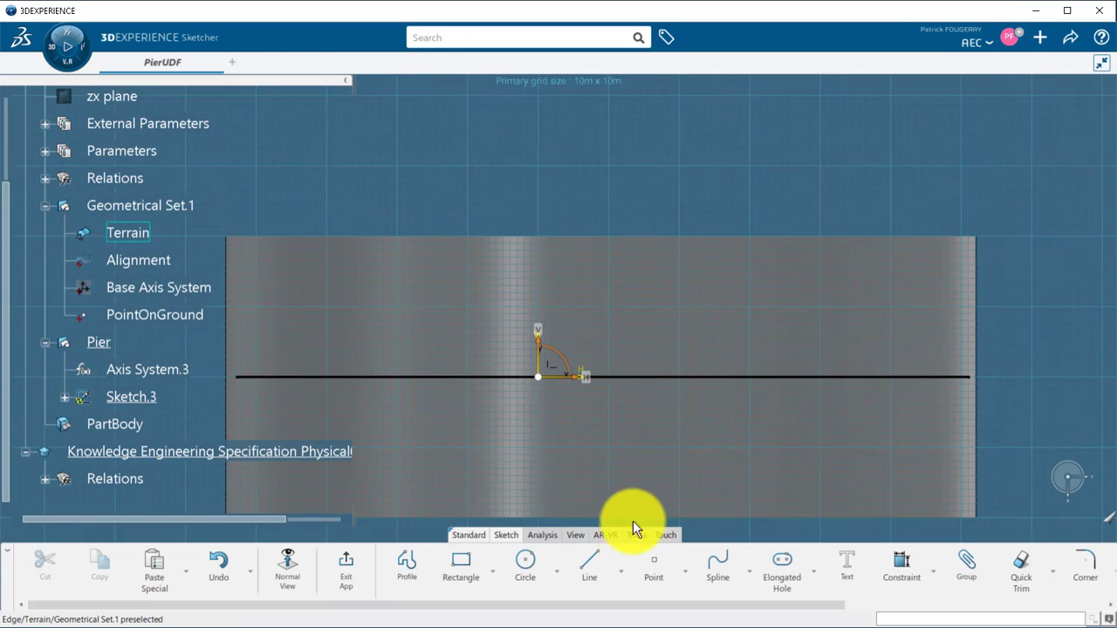
Set the sketch display to No 3D Background so the terrain and alignment are hidden.
left_click(579, 535)
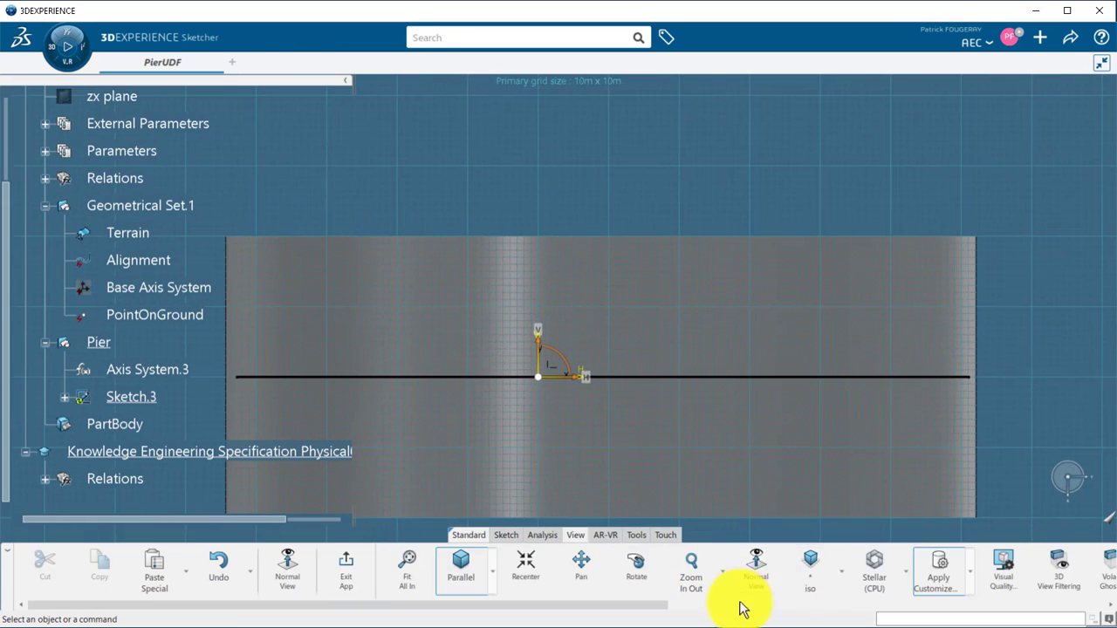
left_click(741, 604)
left_click(1040, 571)
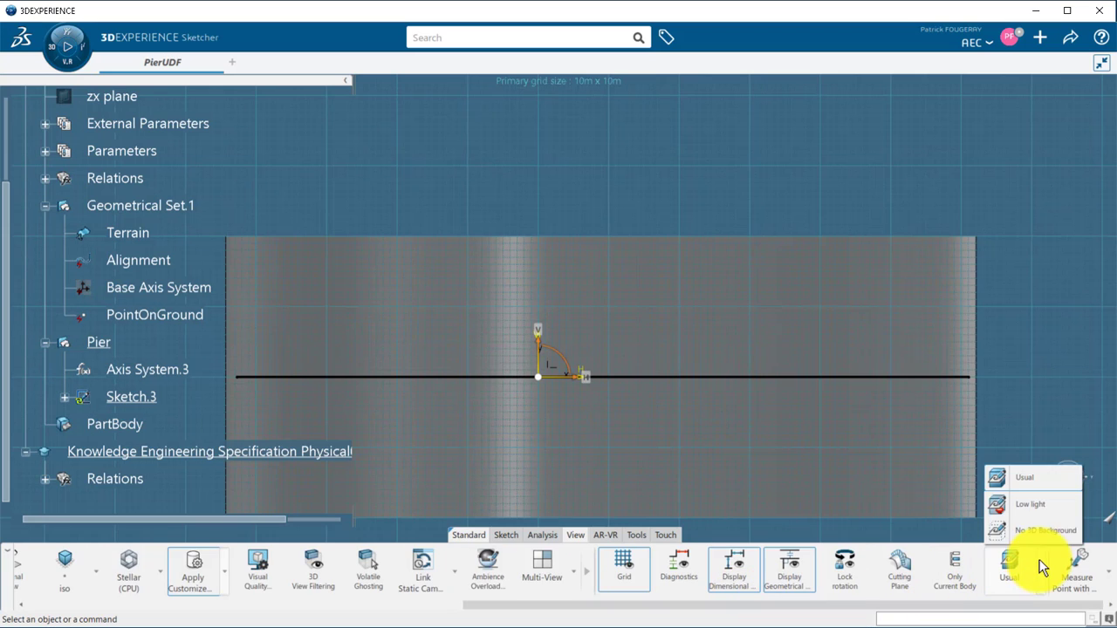
left_click(1045, 531)
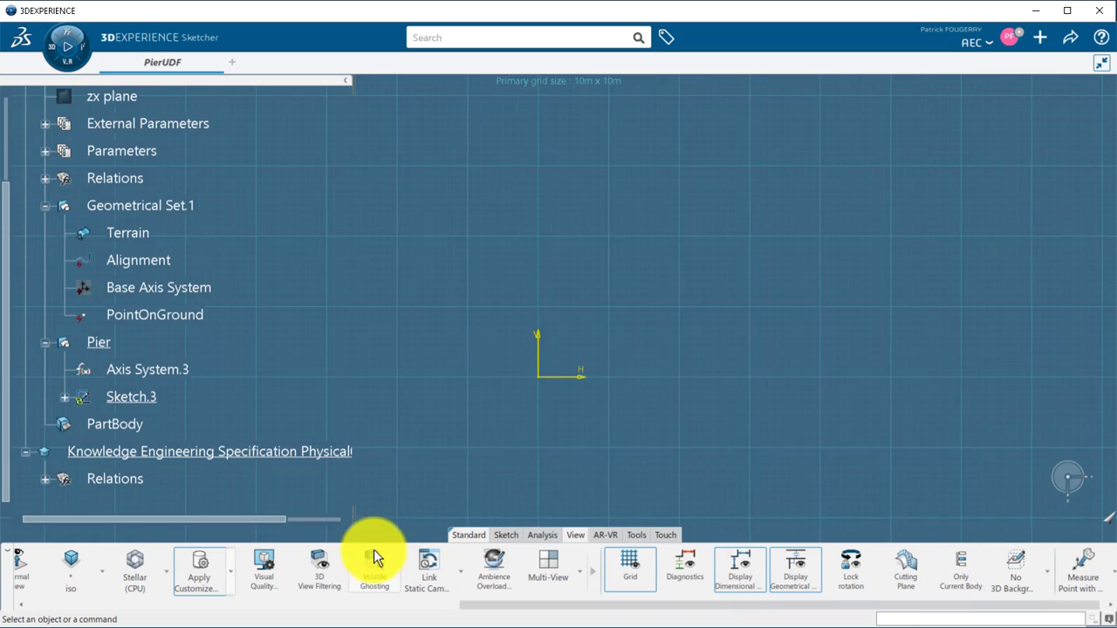
Sketch a hexagon centred on the origin with an inscribed radius of about 20.7 m and constrain its construction radius line horizontal.
left_click(511, 536)
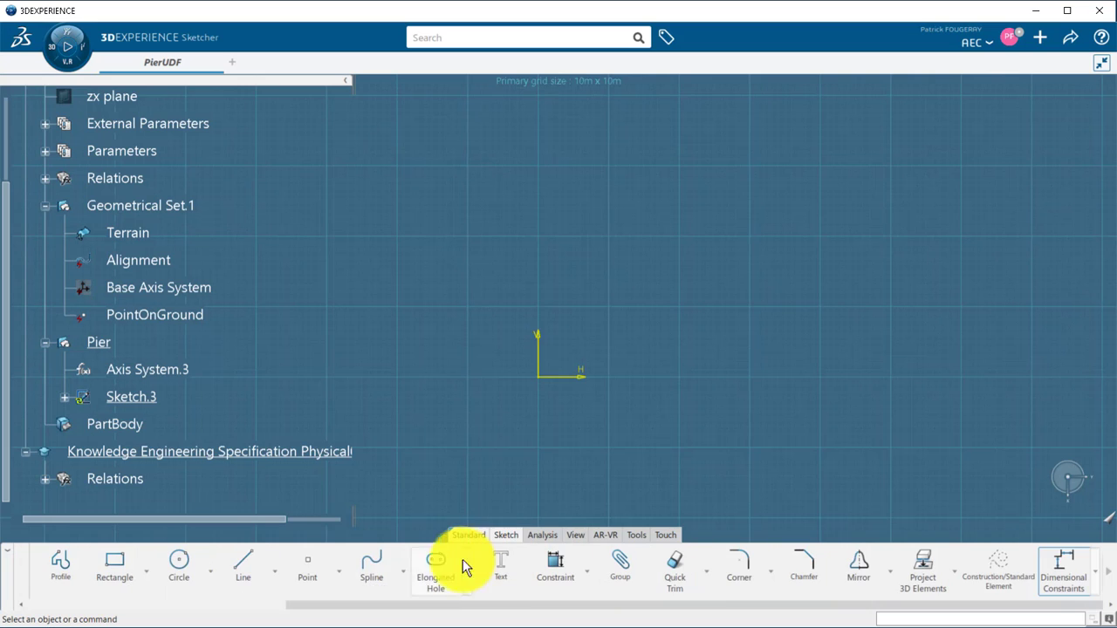
left_click(144, 569)
left_click(141, 534)
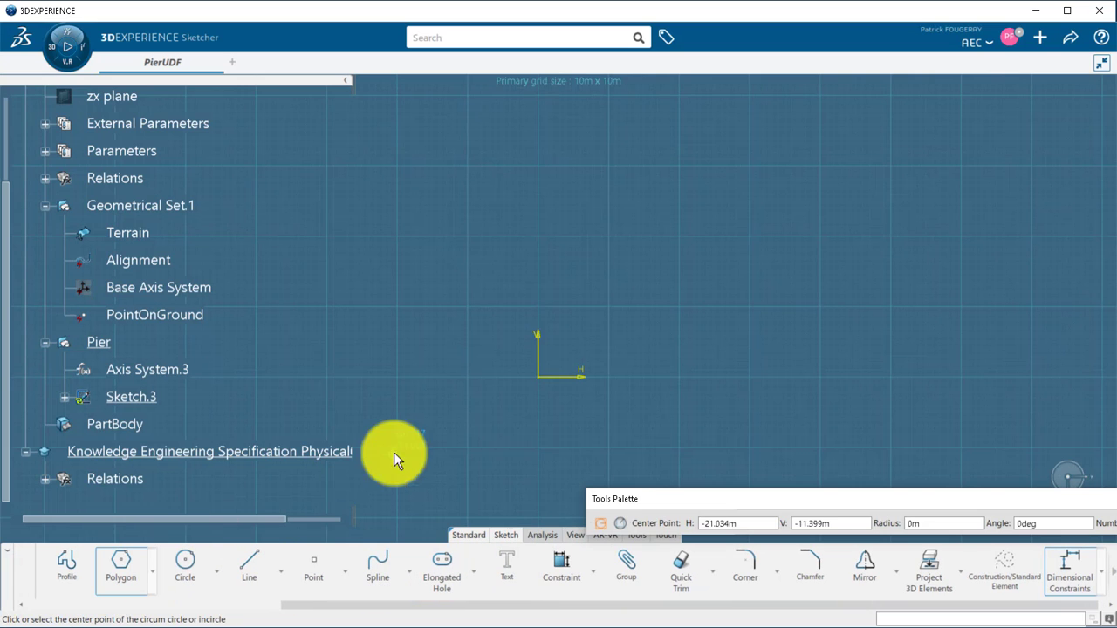
left_click(536, 381)
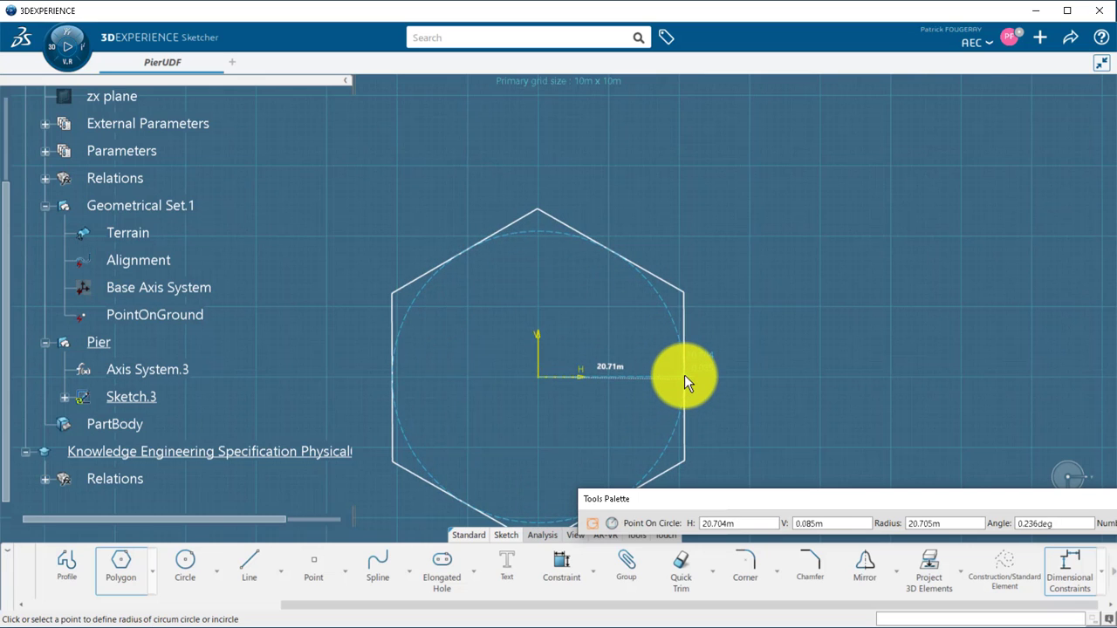
left_click(684, 376)
left_click(825, 374)
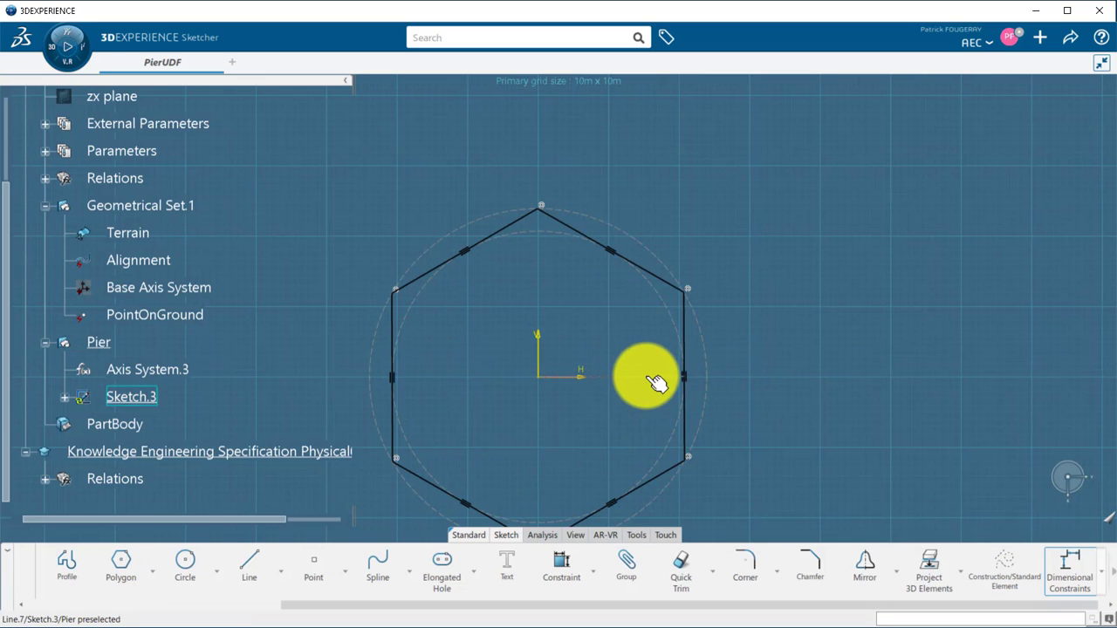
left_click(656, 377)
left_click(864, 326)
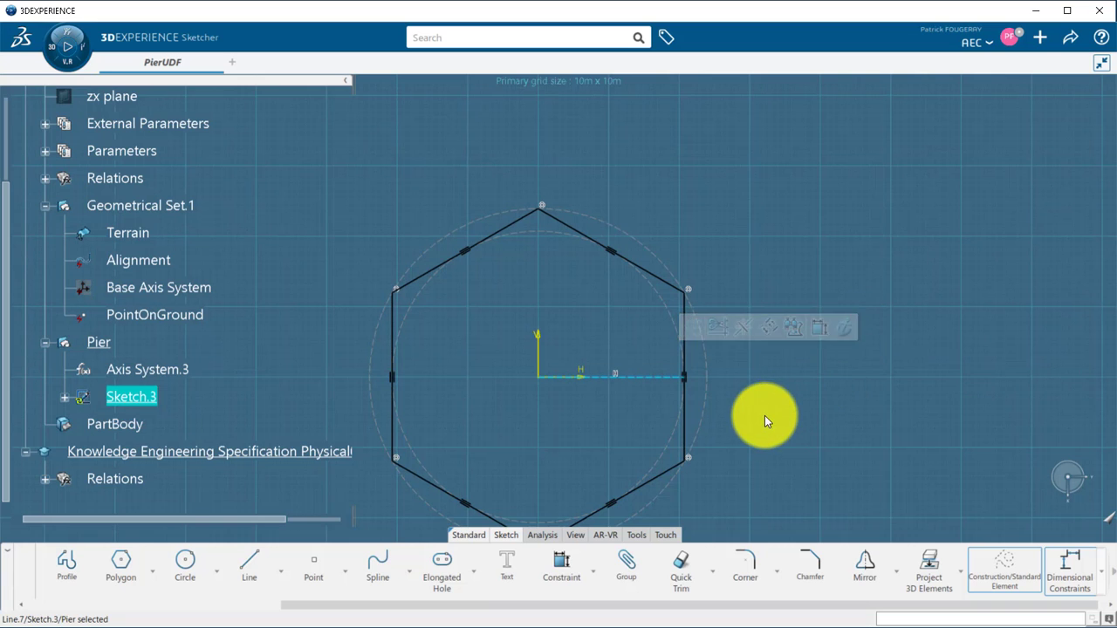
Dimension the distance between the hexagon's two vertical sides.
middle_click_drag(748, 407, 748, 332)
scroll(715, 297, "down", 2)
left_click(665, 262)
left_click(425, 267, "ctrl")
left_click(546, 211)
left_click(783, 301)
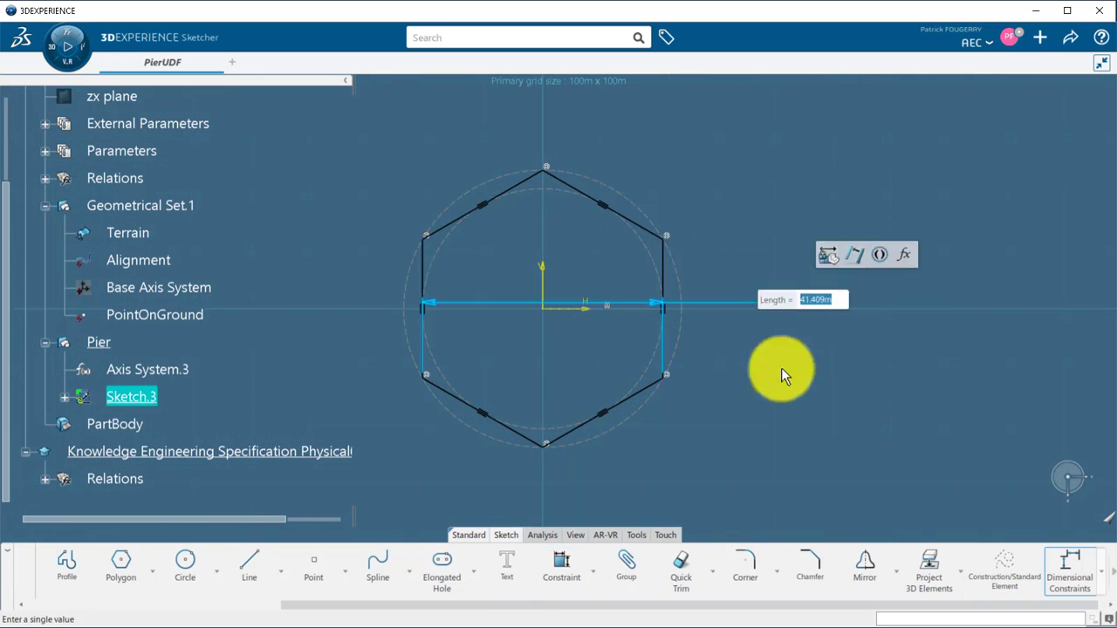
left_click(776, 405)
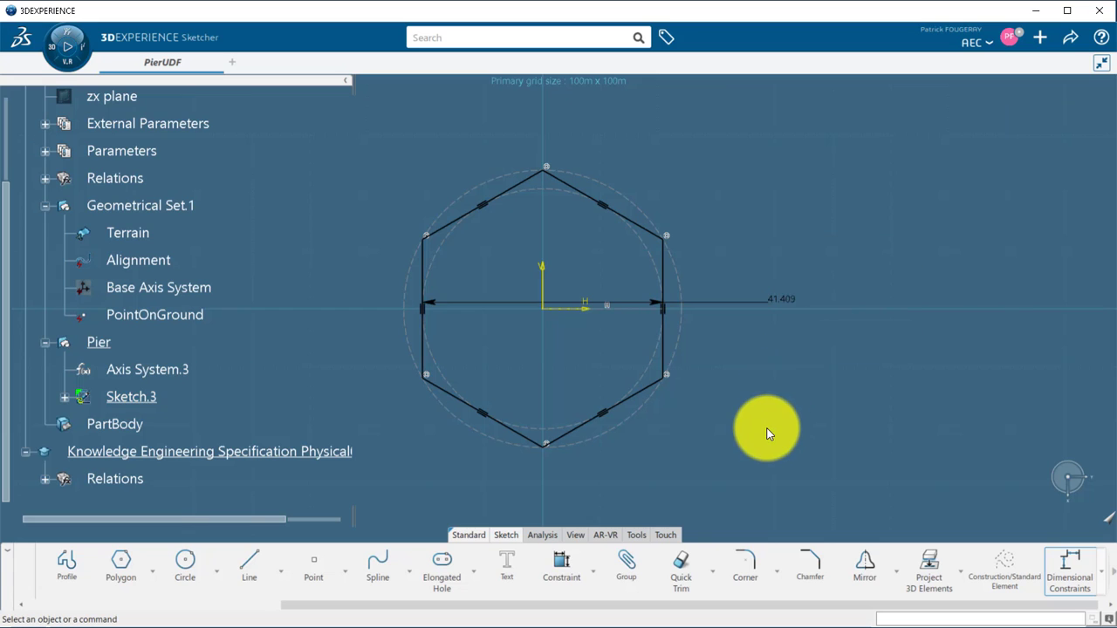
Create a single-value Length parameter named PierWidth with a value of 2m.
left_click(636, 535)
left_click(878, 563)
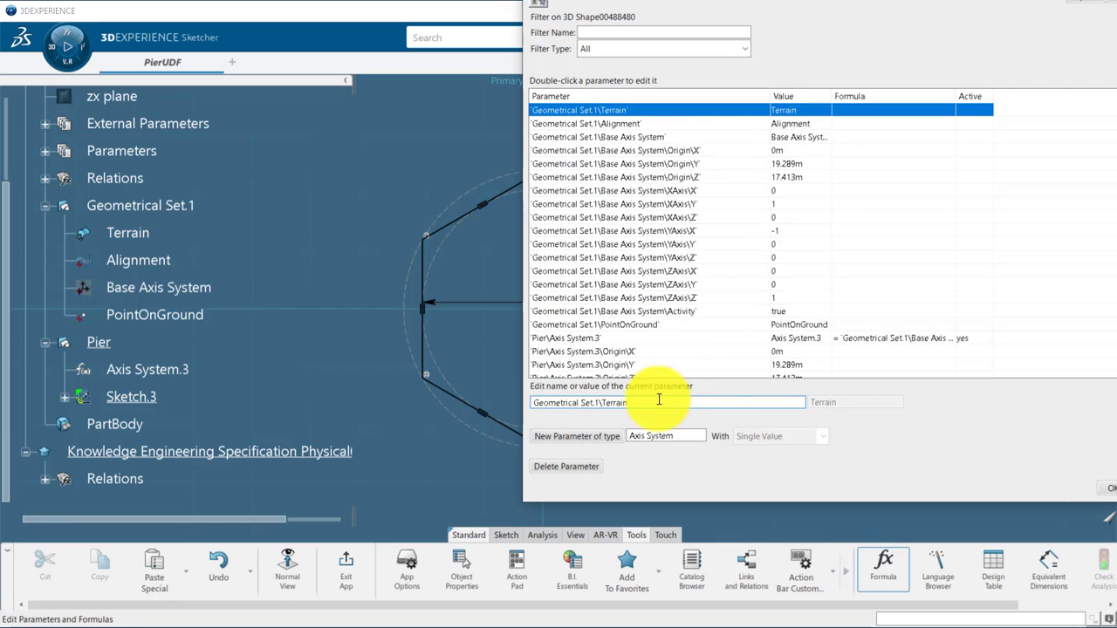
left_click_drag(678, 438, 628, 439)
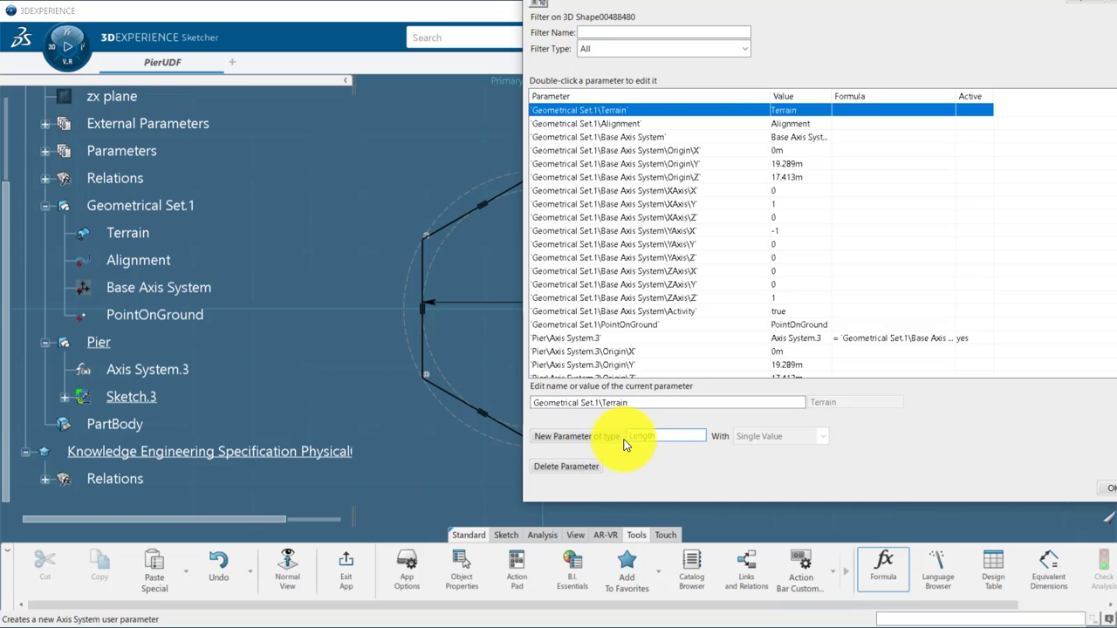
left_click(606, 436)
left_click_drag(570, 403, 527, 403)
type("PierWidth")
left_click_drag(816, 404, 808, 406)
type("2m")
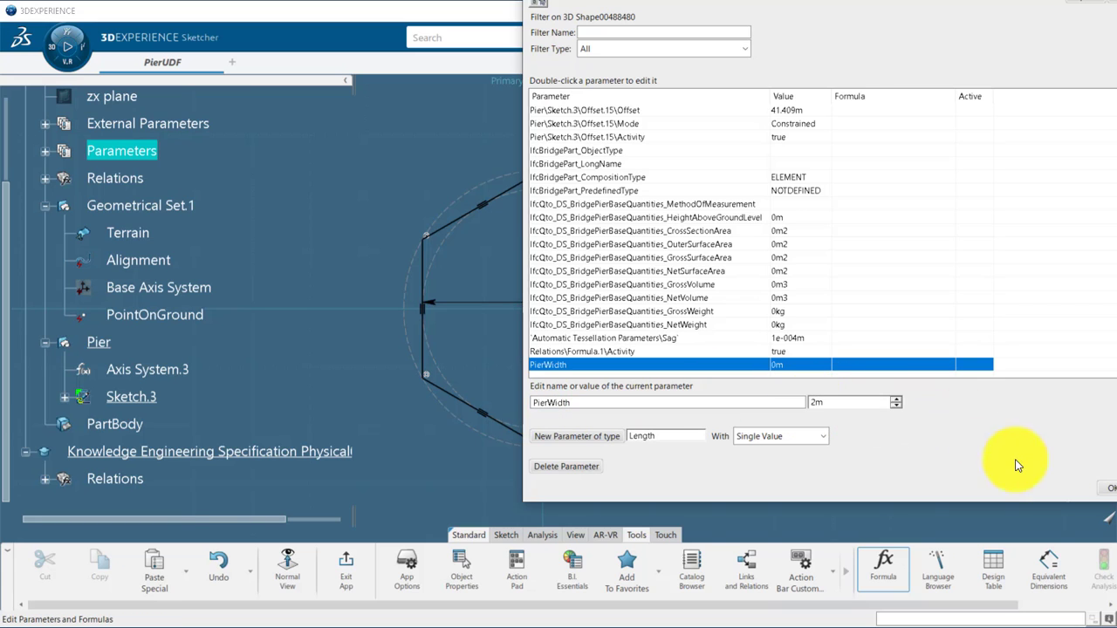
left_click(1108, 490)
Drive the hexagon's width dimension with a formula equal to the PierWidth parameter, and exit the sketch.
left_click(44, 150)
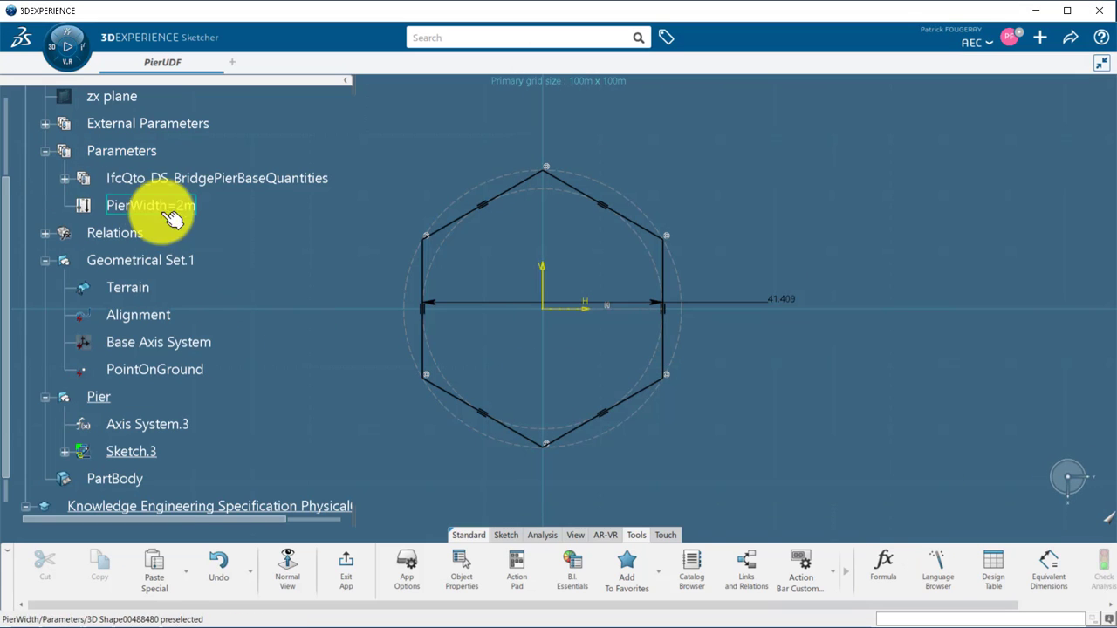
double_click(792, 306)
left_click(913, 248)
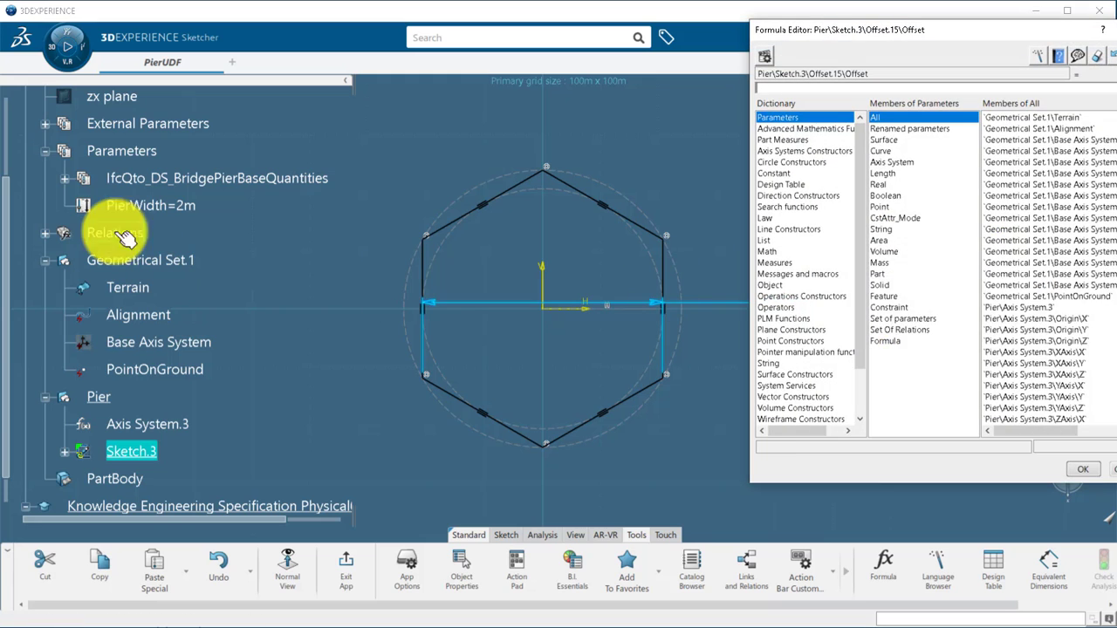
left_click(144, 208)
left_click(1081, 471)
mouse_move(576, 388)
middle_mouse_down()
mouse_move(582, 369)
mouse_move(605, 447)
middle_mouse_up()
left_click(346, 567)
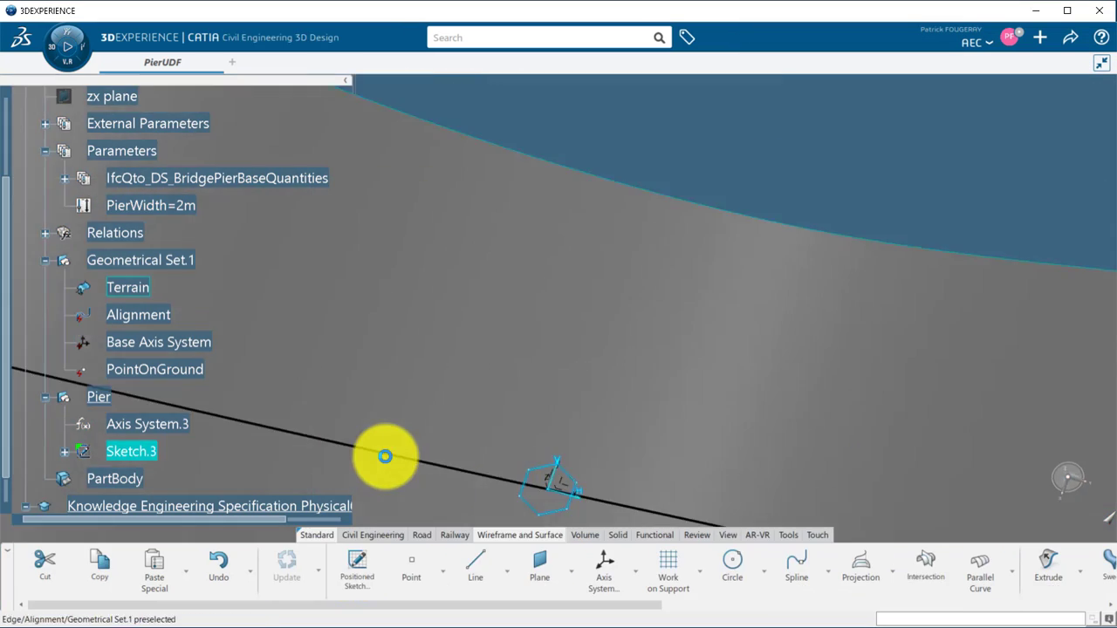
middle_click_drag(693, 261, 731, 265)
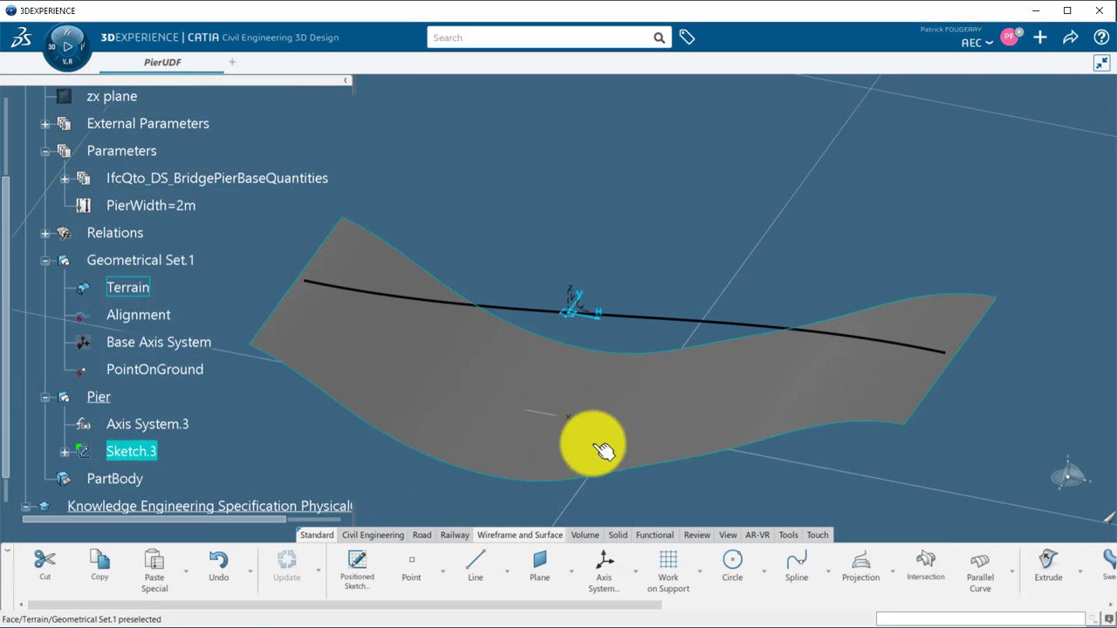
Volume-extrude the hexagon sketch downward up to PointOnGround, with the second limit length set to 0m.
left_click(581, 536)
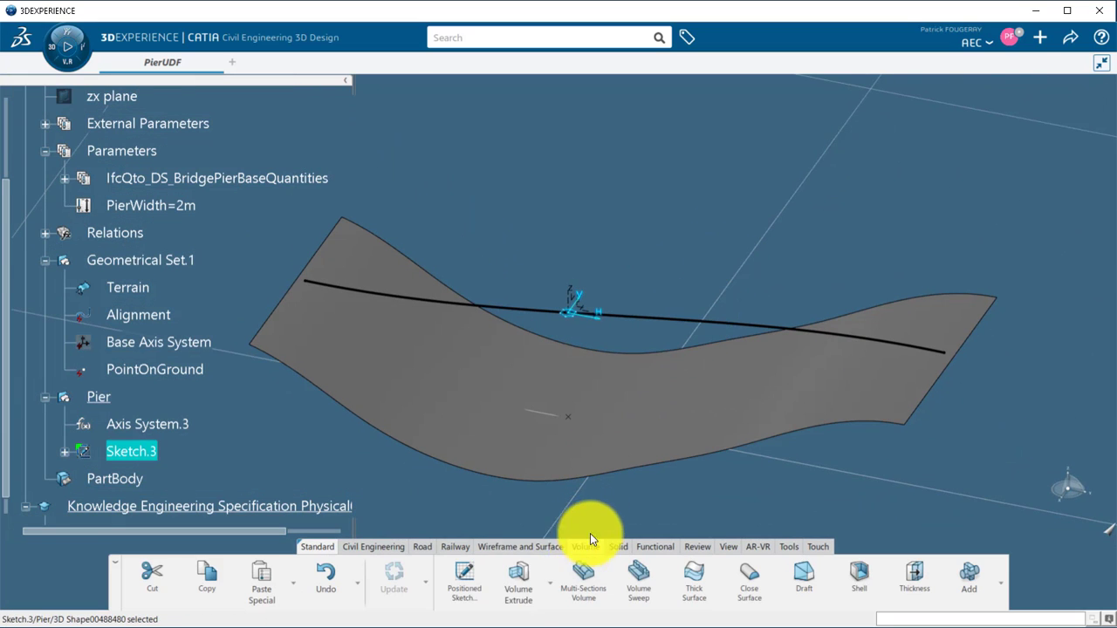
left_click(516, 572)
left_click_drag(938, 319, 590, 389)
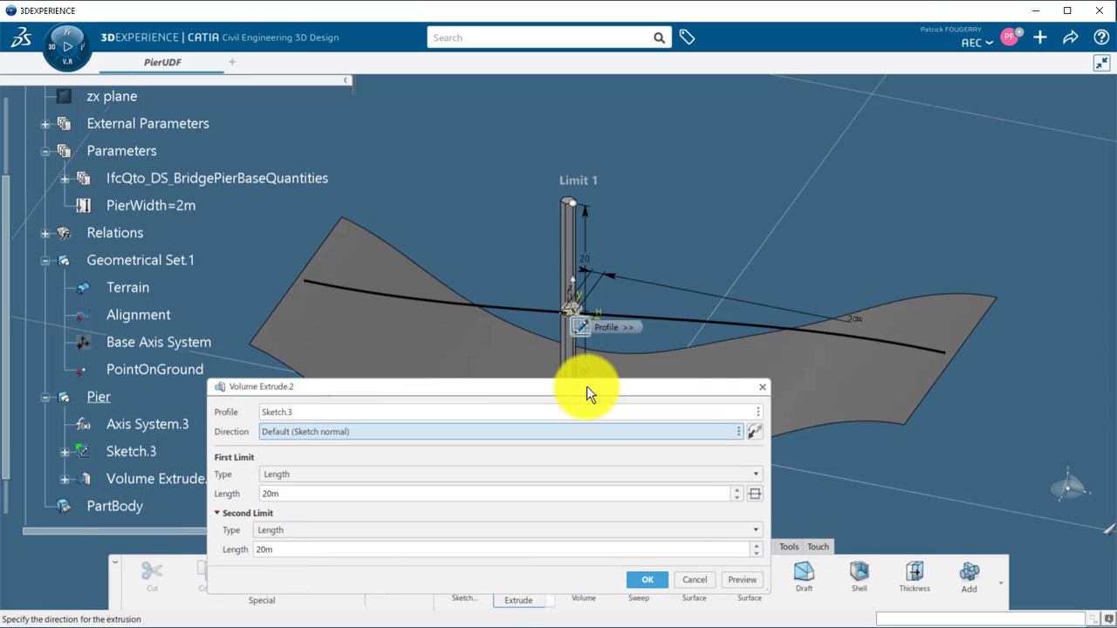
left_click(756, 496)
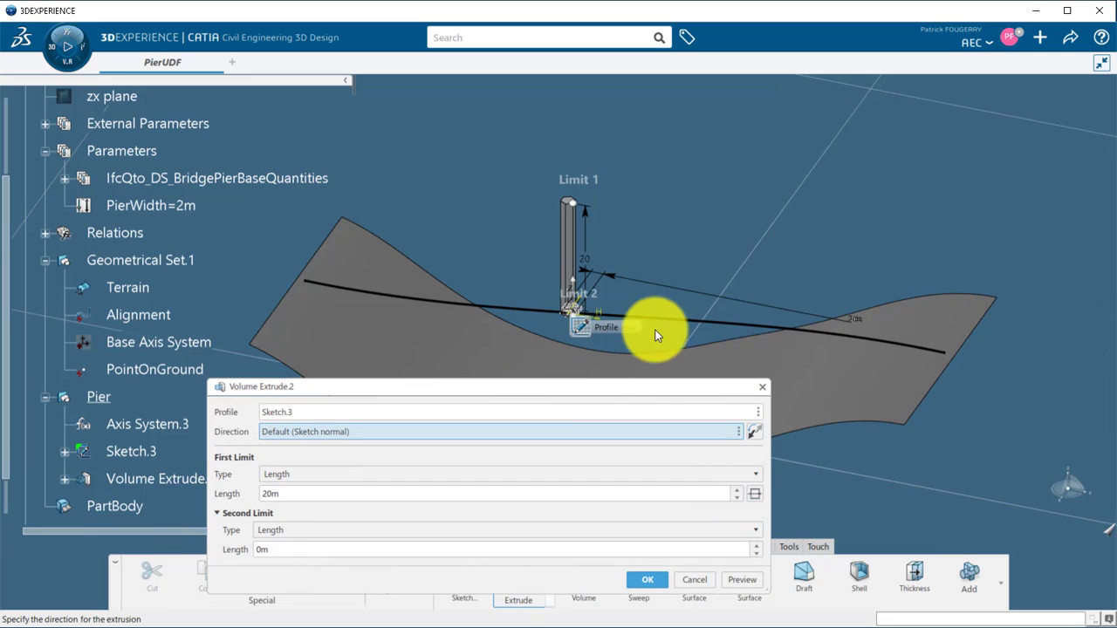
left_click(573, 282)
left_click(476, 471)
left_click(459, 501)
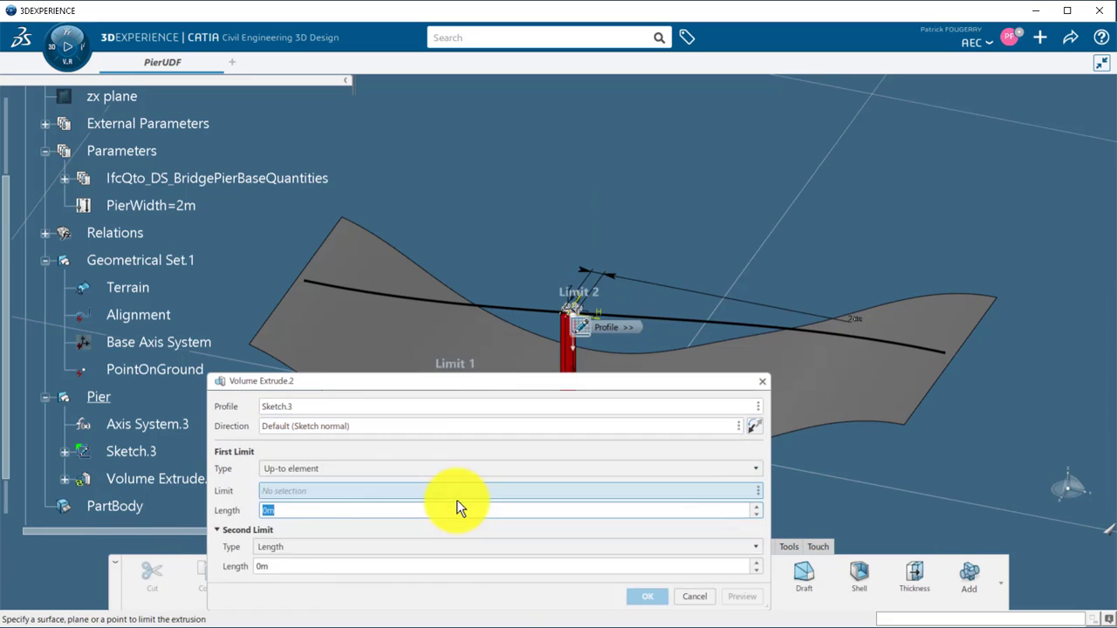
left_click(175, 371)
left_click_drag(412, 381, 293, 126)
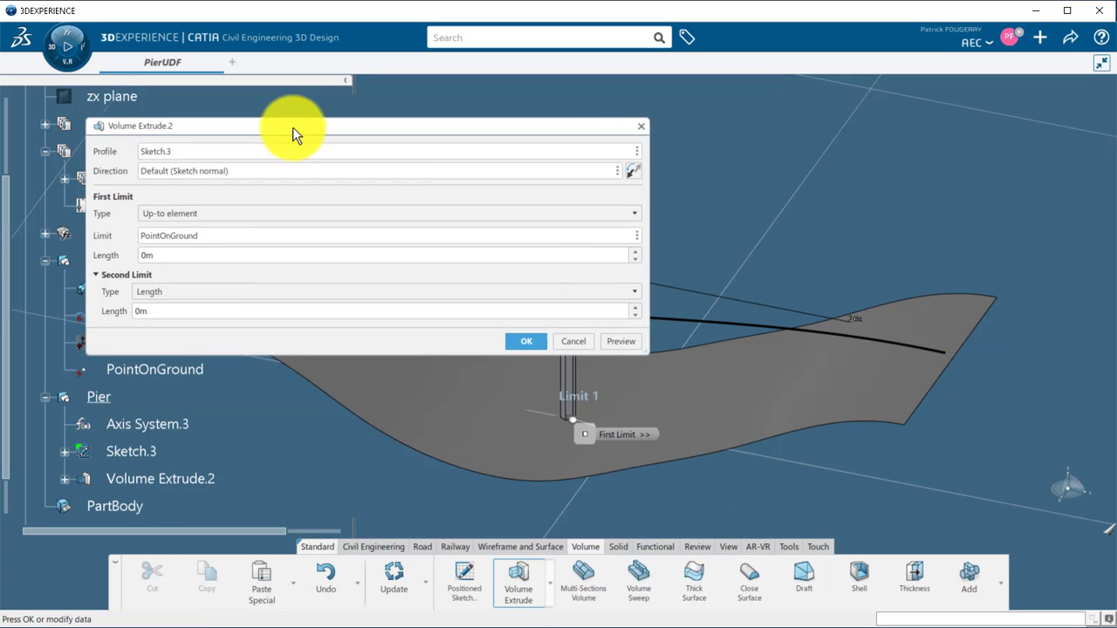
left_click(529, 342)
middle_click_drag(439, 469, 367, 422)
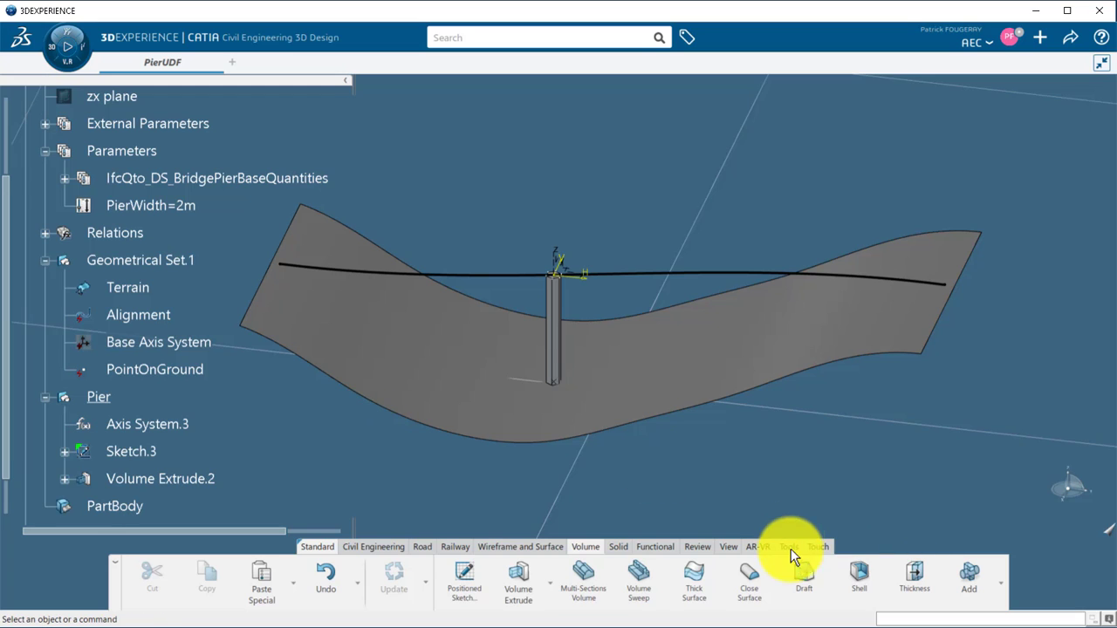
Create a single-value parameter of type Volume and name it Volume.
left_click(789, 548)
left_click(952, 565)
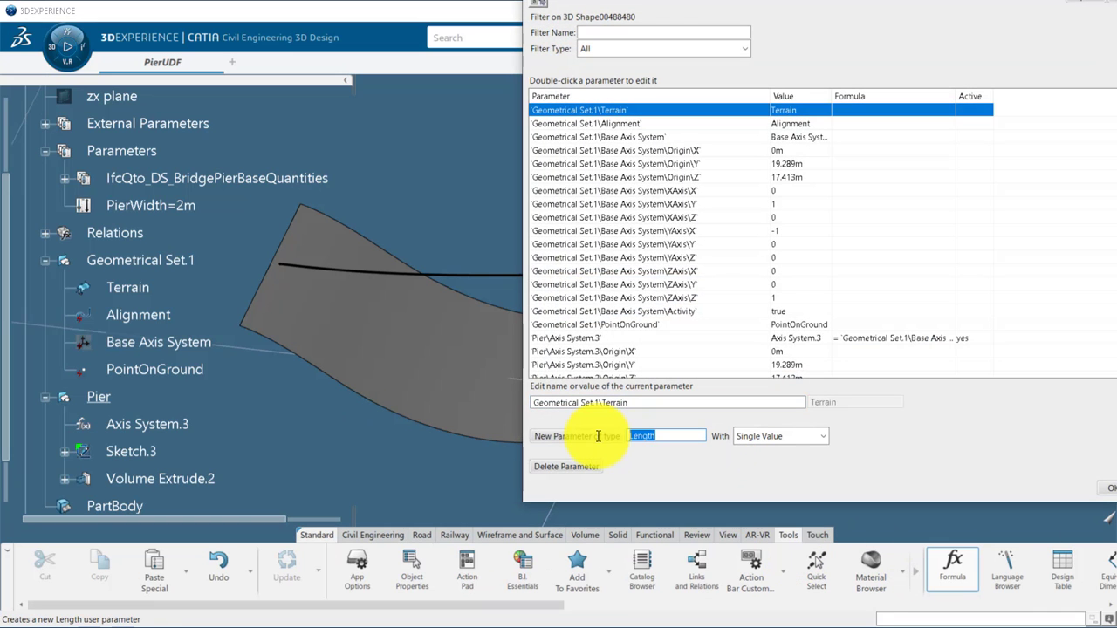
left_click(598, 436)
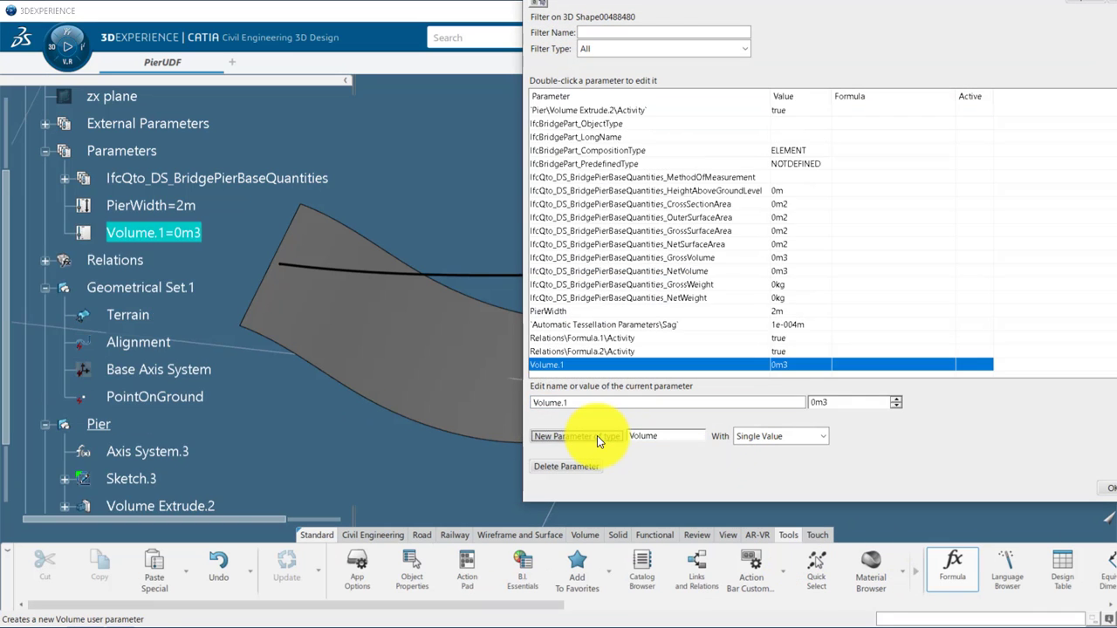
left_click(595, 401)
key("BackSpace")
key("BackSpace")
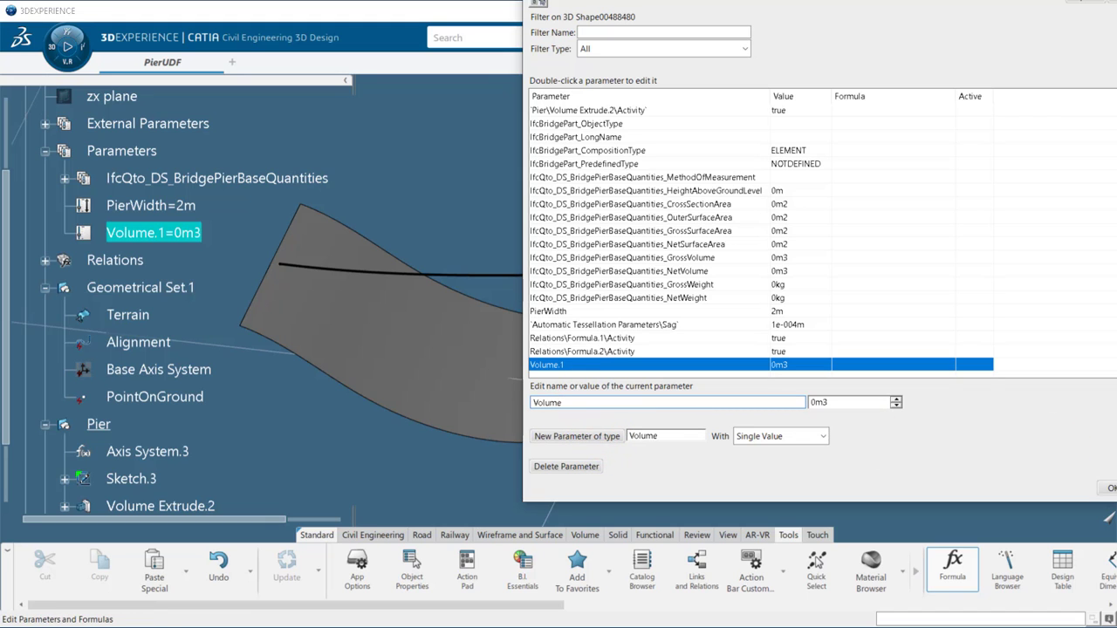
Drive the Volume parameter with a formula measuring the volume of Pier\Volume Extrude.2, and let the relation update with global updates.
left_click_drag(928, 1, 714, 17)
left_click(976, 482)
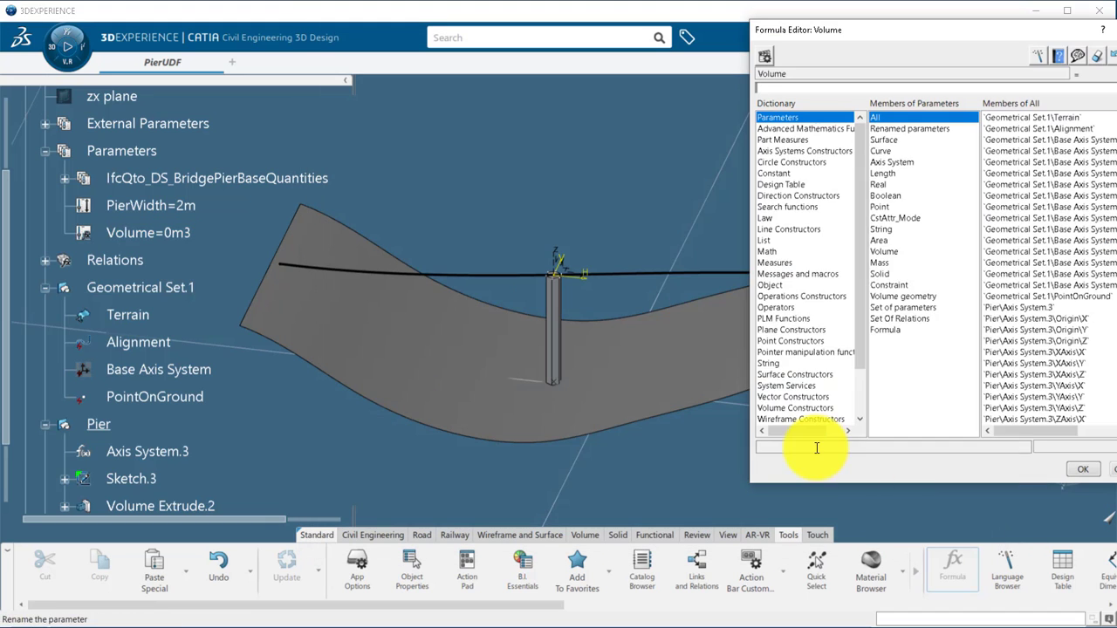
left_click(784, 263)
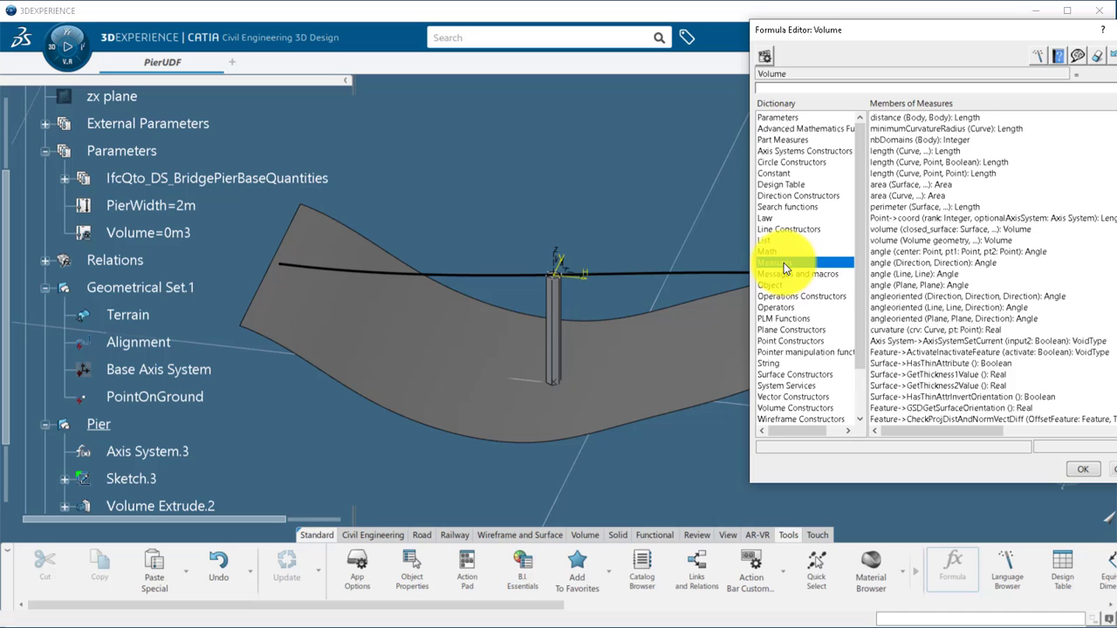
left_click(918, 230)
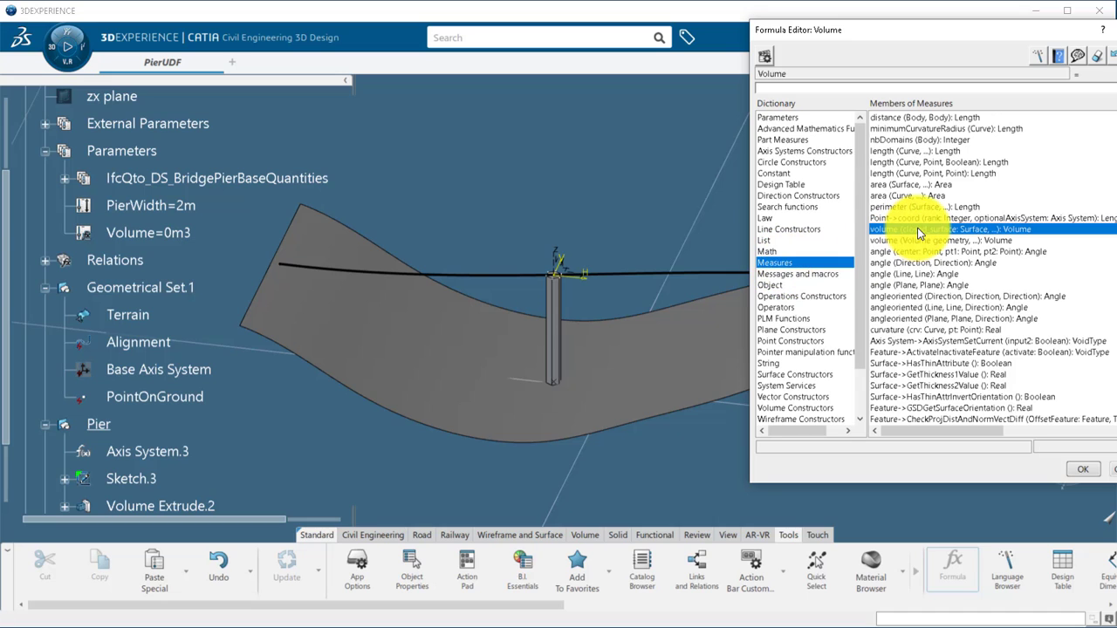
left_click(181, 506)
left_click(1083, 469)
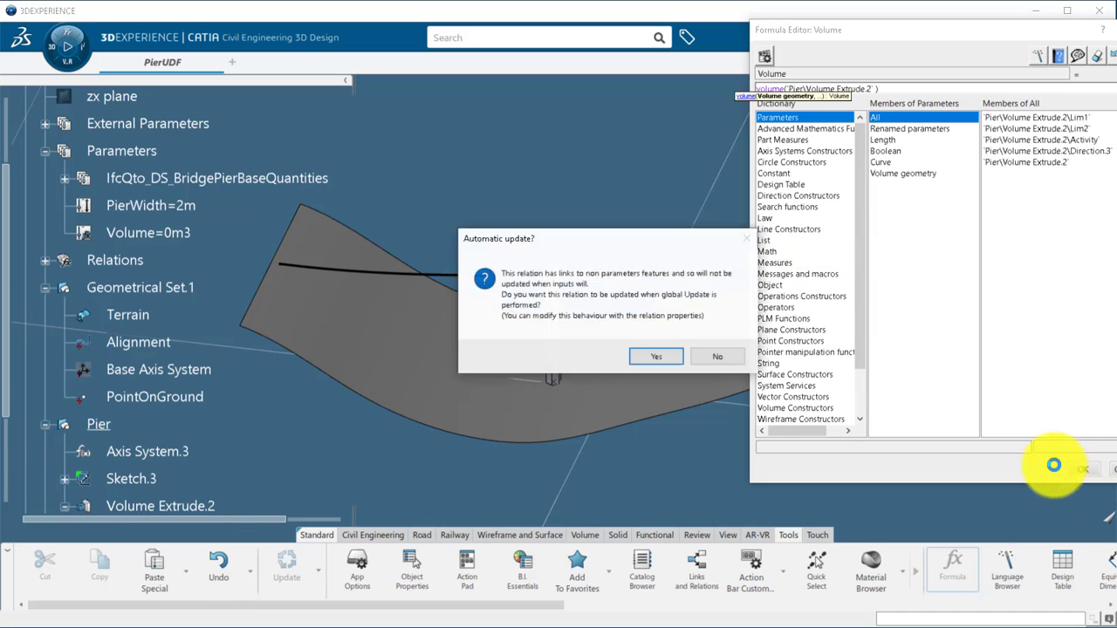
left_click(655, 364)
left_click(910, 534)
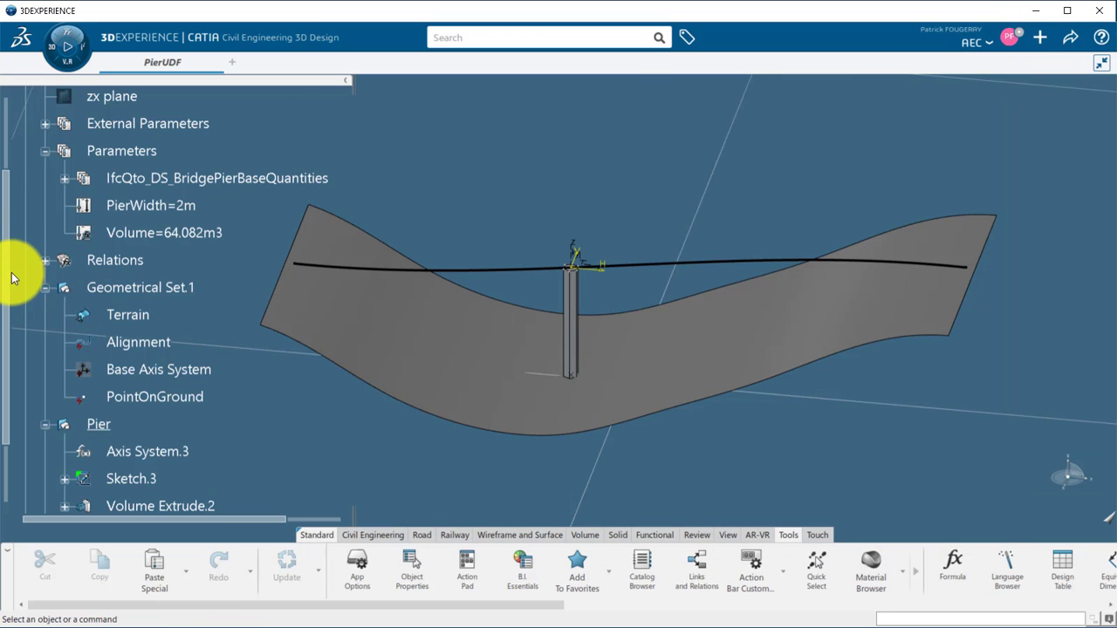
Start a new User Feature definition and name it Pier.
left_click_drag(10, 276, 12, 219)
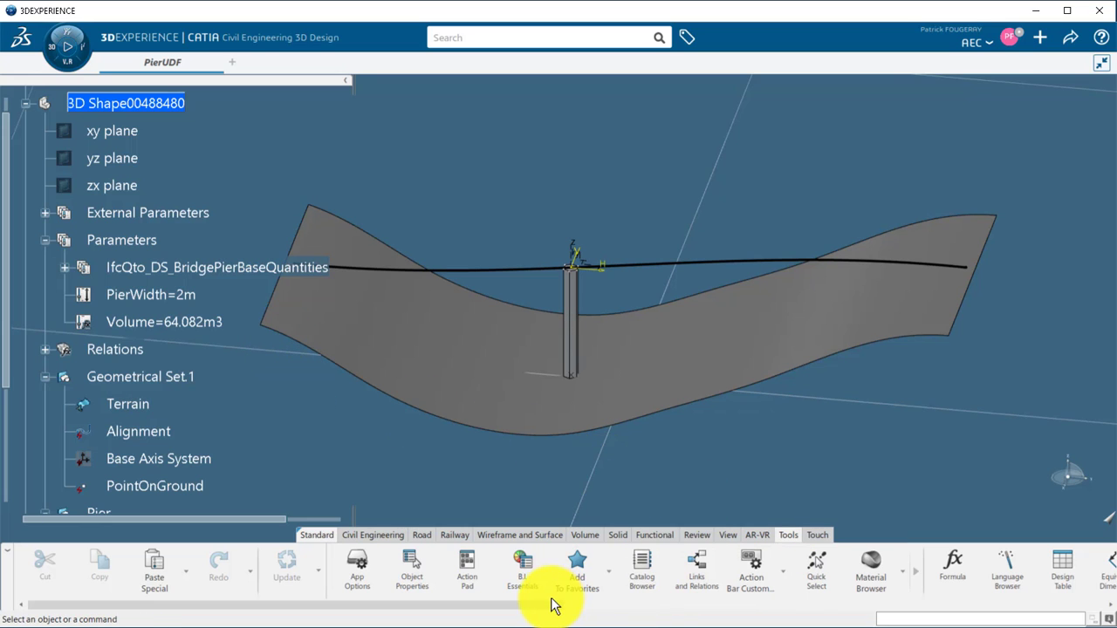
left_click_drag(552, 606, 980, 606)
left_click(837, 571)
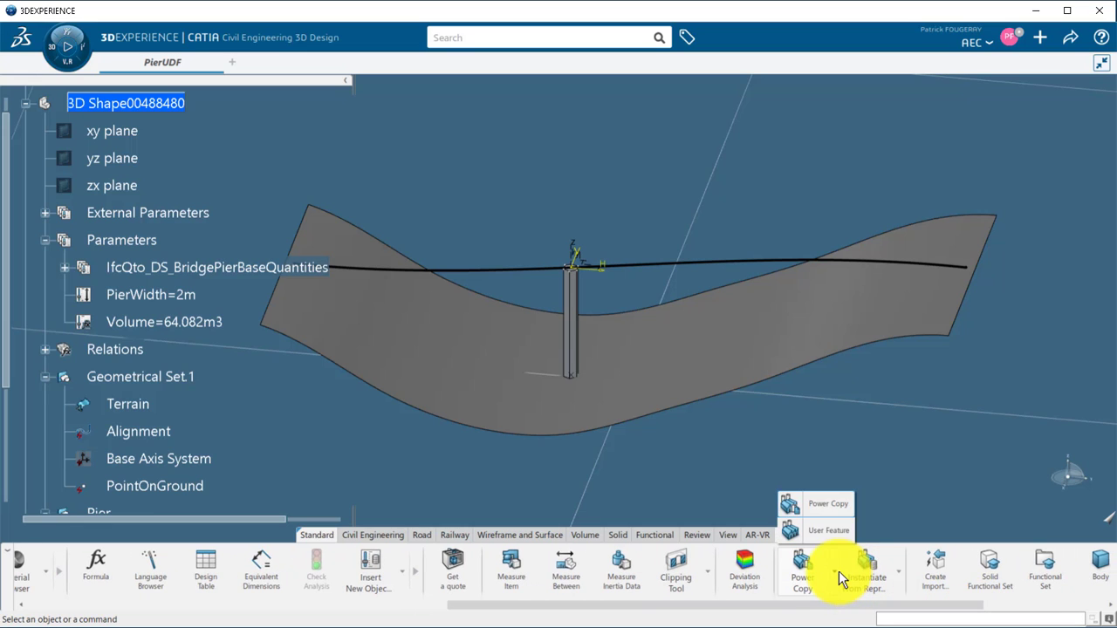
left_click(817, 530)
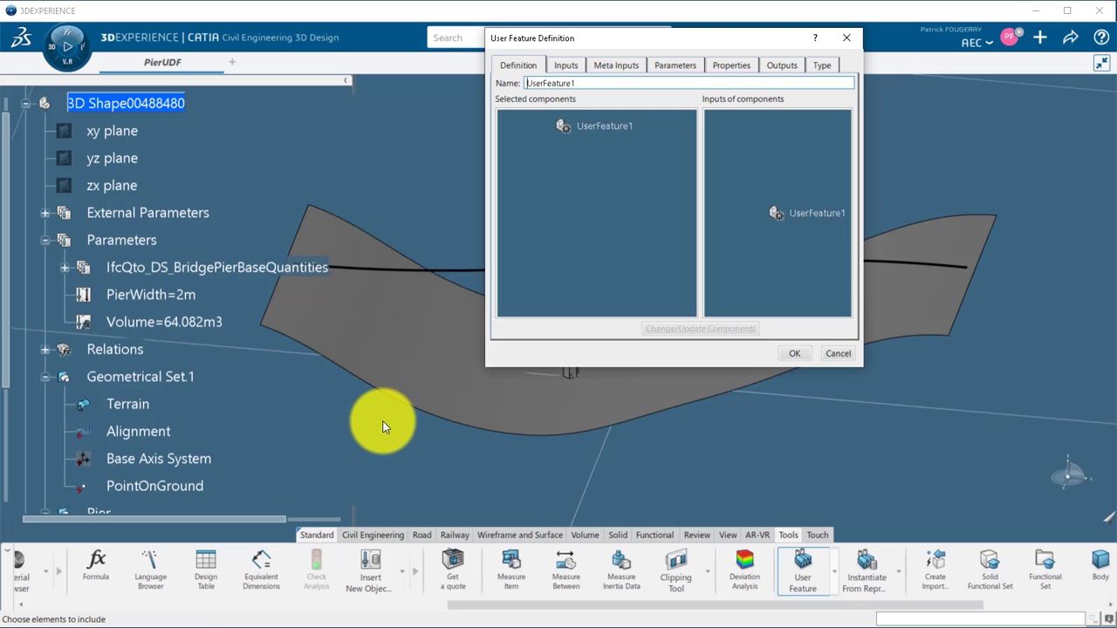
left_click_drag(581, 87, 534, 85)
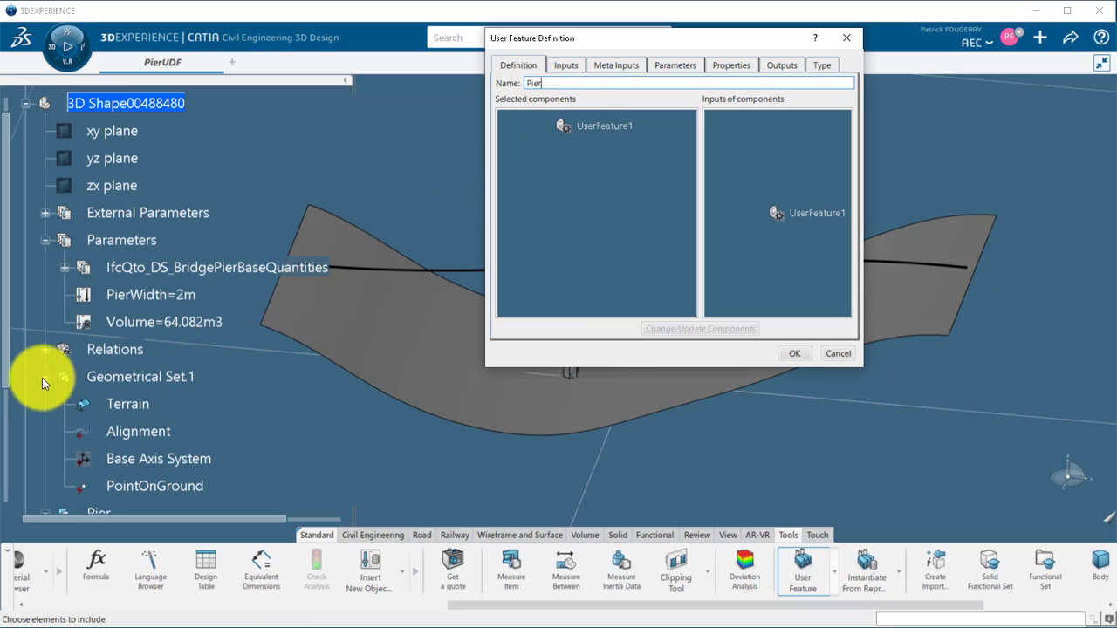
Add the Pier geometrical set and the PierWidth and Volume parameters as components of the user feature.
left_click_drag(10, 377, 10, 423)
left_click(103, 448)
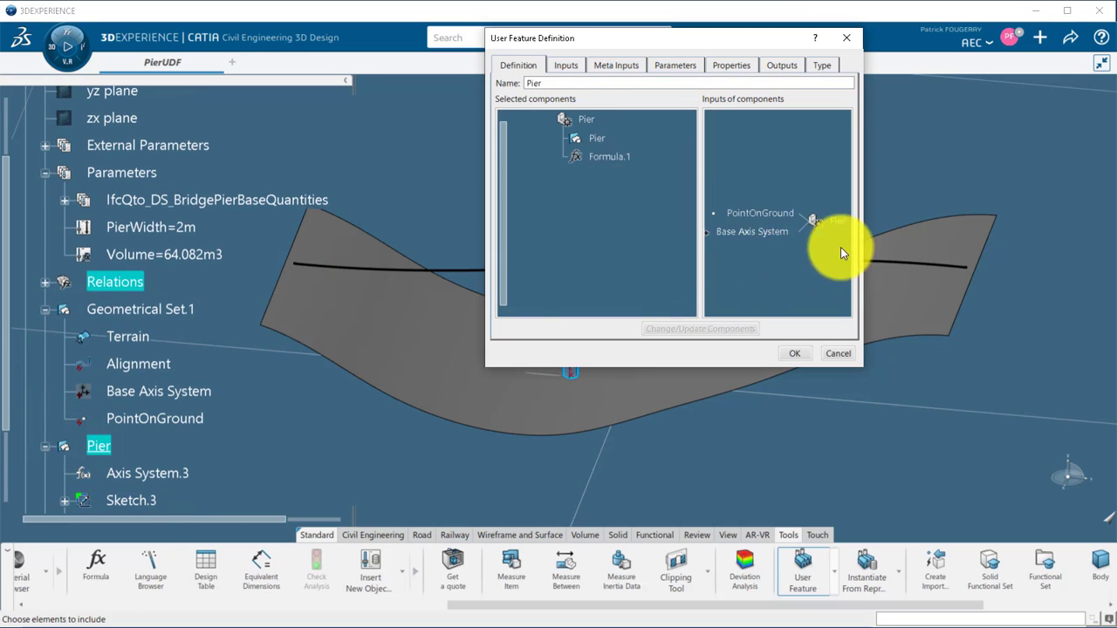
left_click_drag(863, 234, 890, 234)
left_click(186, 229)
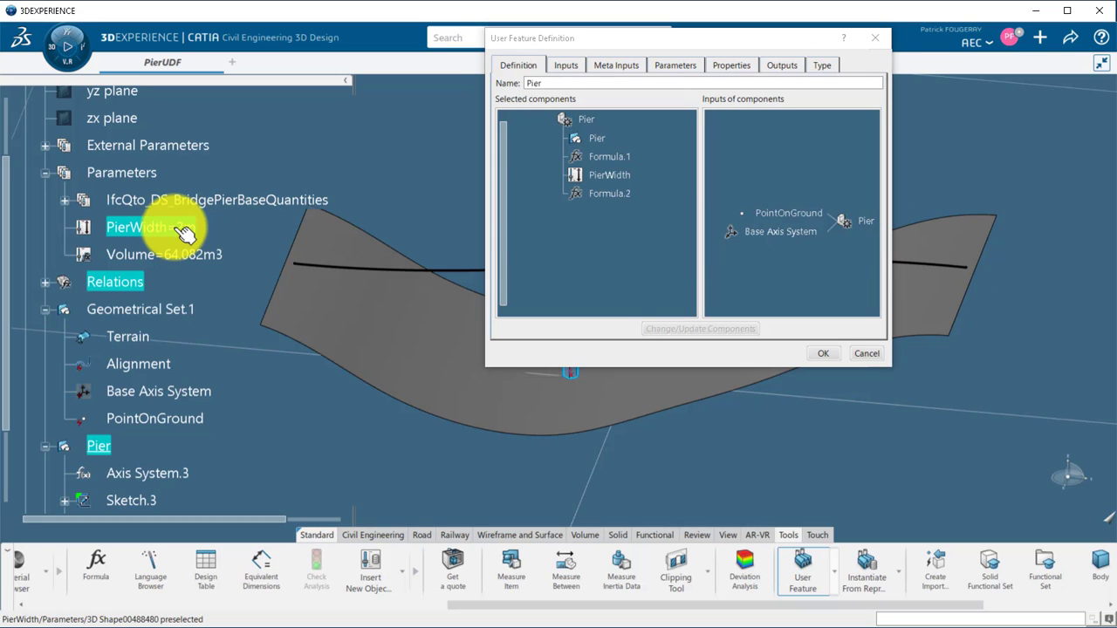
left_click(185, 253)
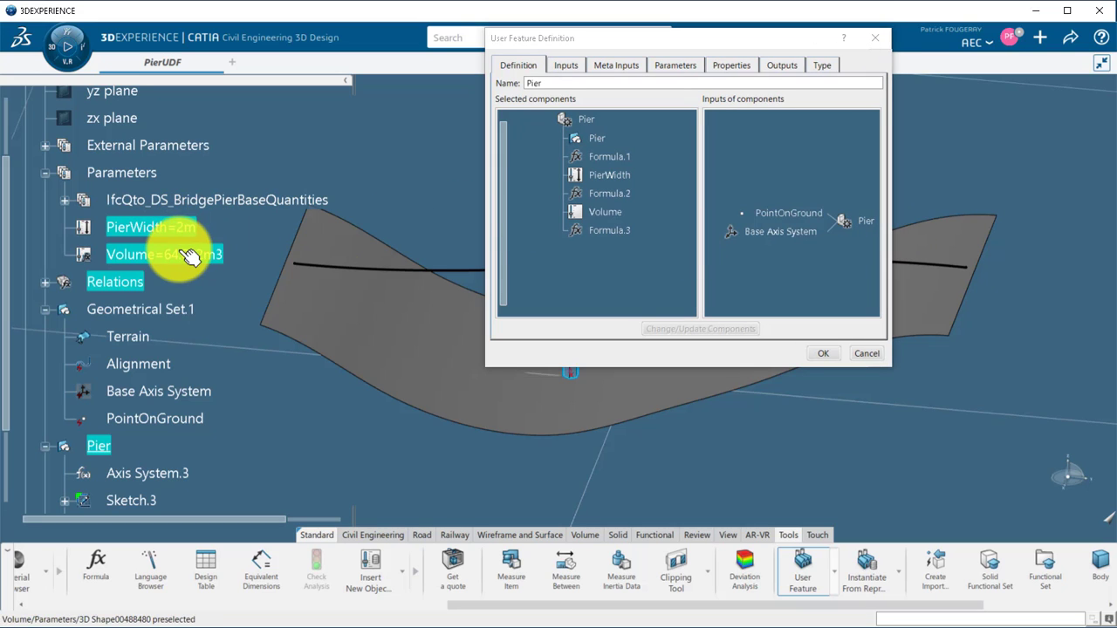
Publish the PierWidth and Volume parameters of the user feature under their own names.
left_click(573, 66)
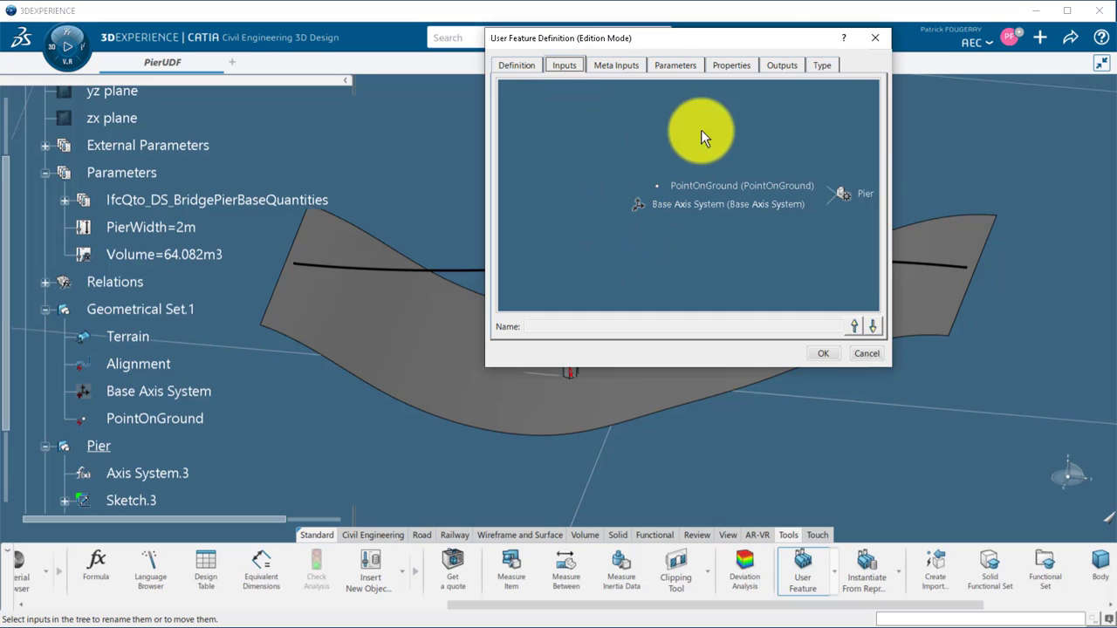
left_click(672, 67)
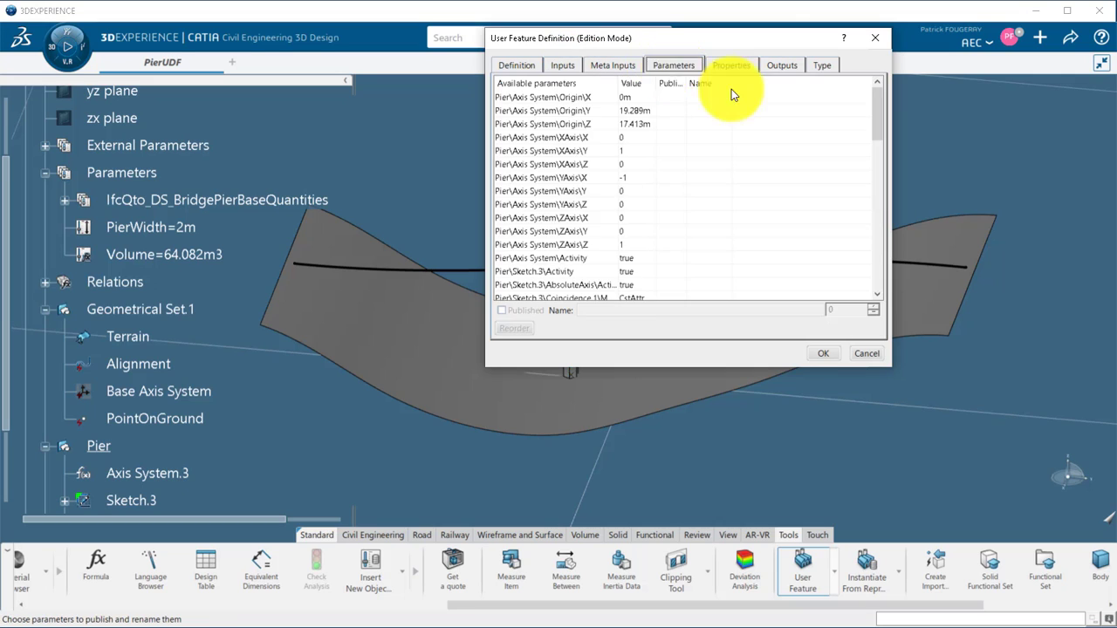
left_click_drag(873, 110, 867, 272)
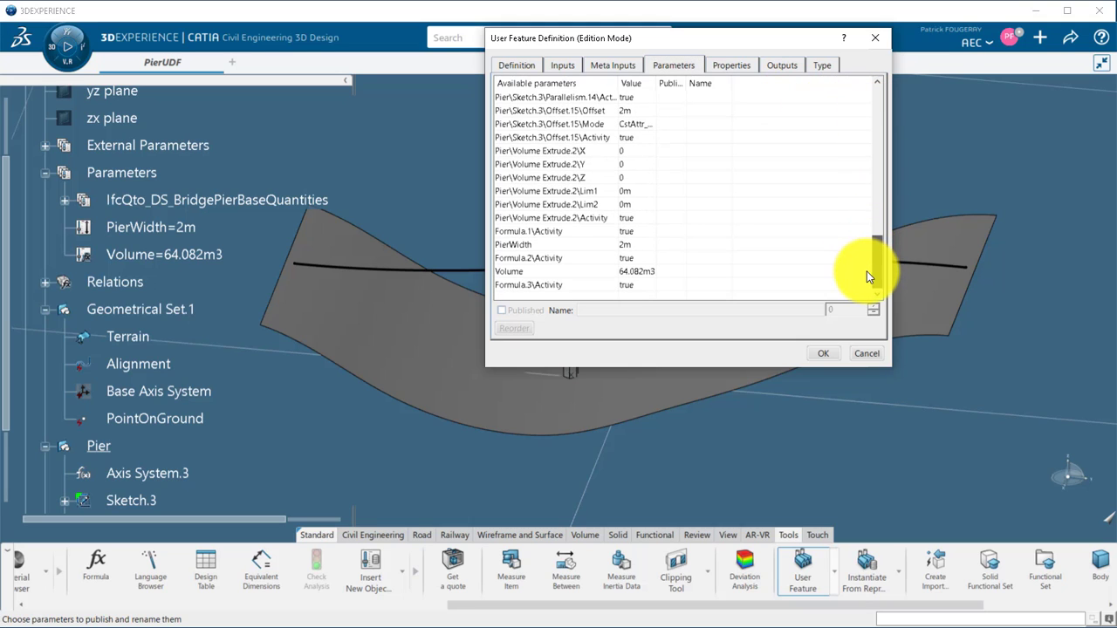
double_click(669, 247)
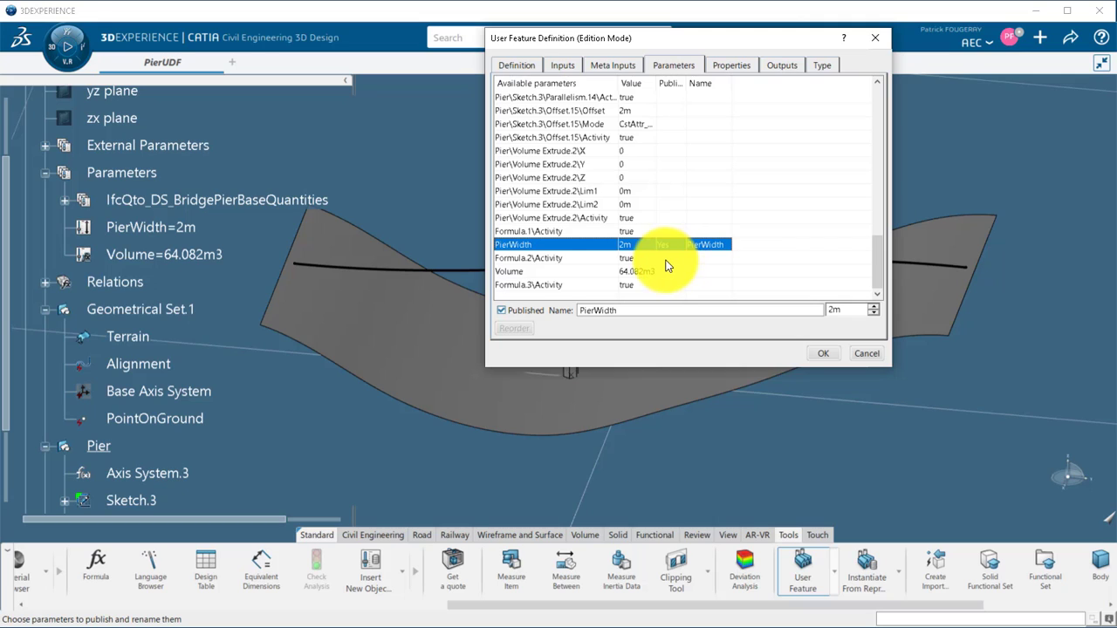
double_click(670, 273)
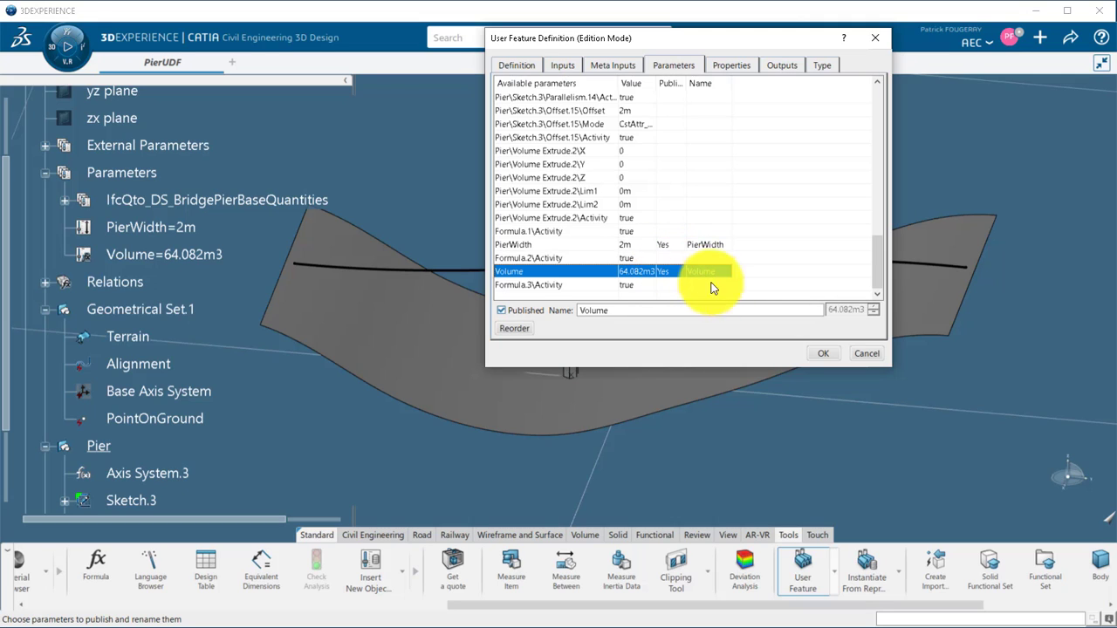
Accept the user feature with Pier\Volume Extrude.2 as its main result, and save the model.
left_click(786, 67)
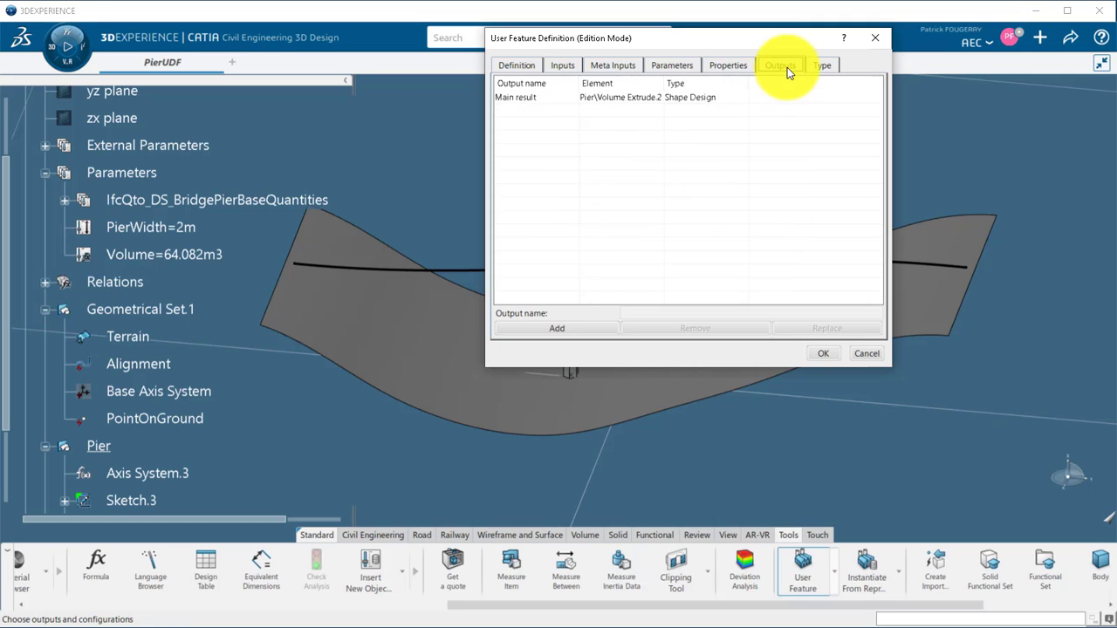
left_click(667, 98)
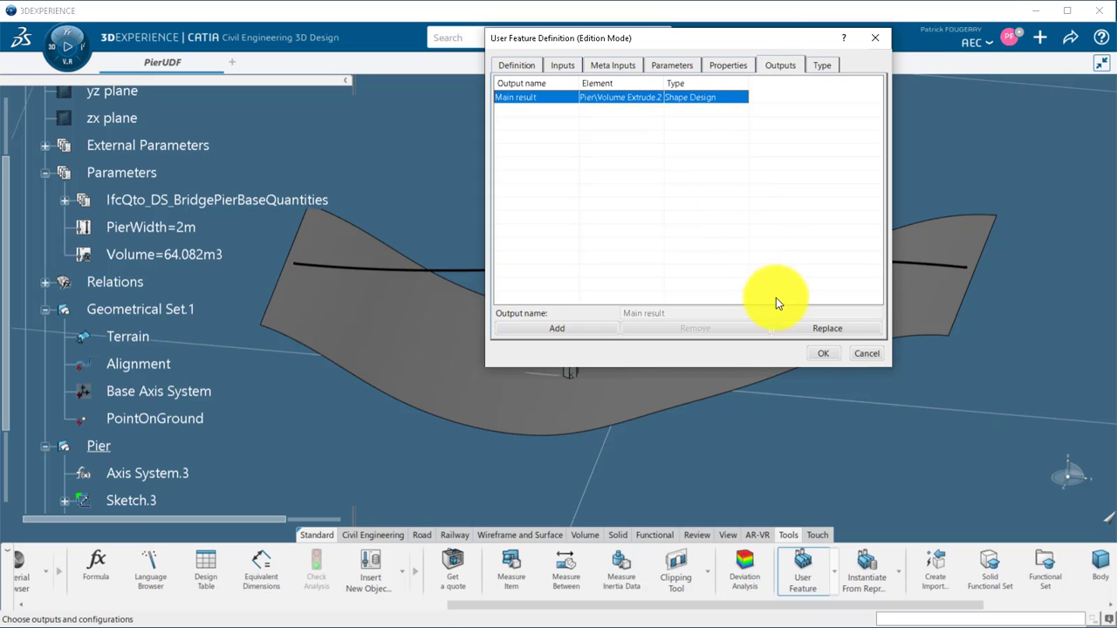
left_click(822, 354)
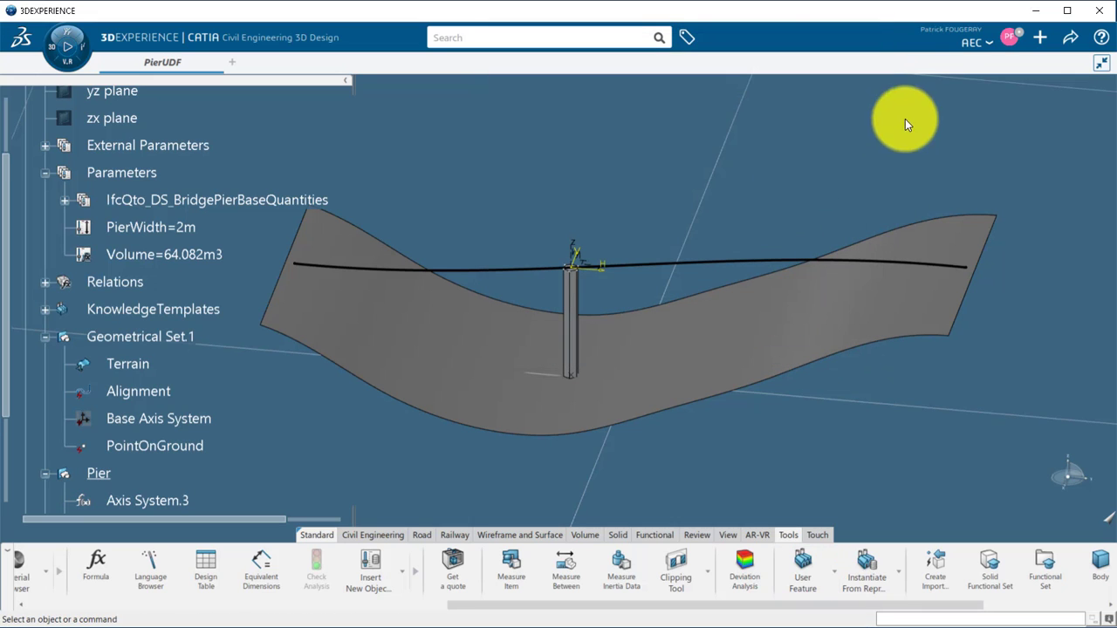
left_click(1070, 37)
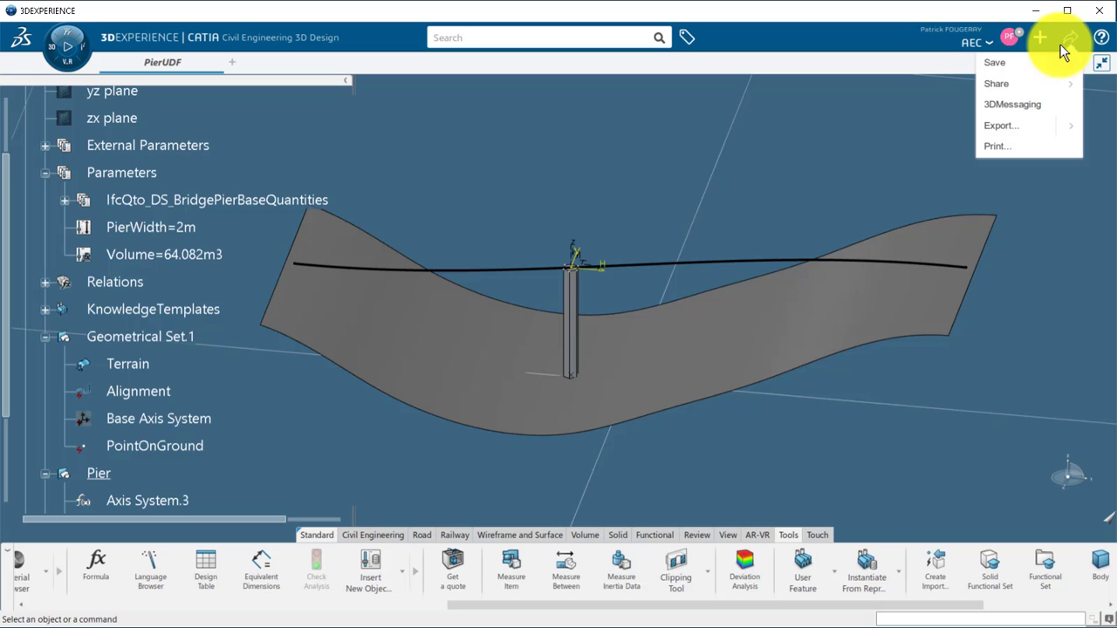
left_click(995, 62)
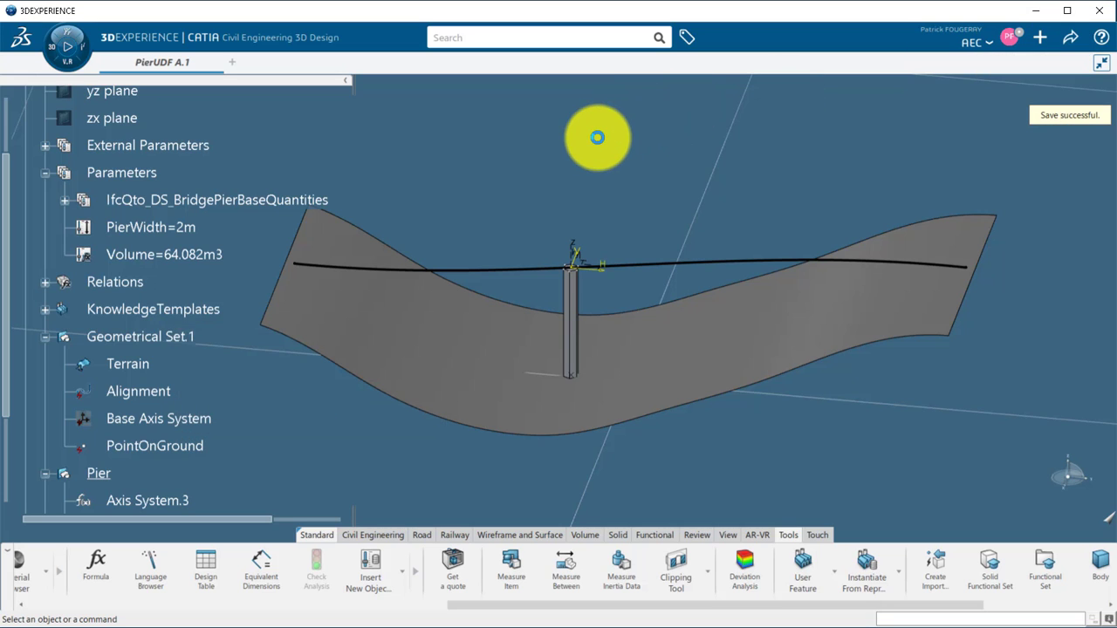
Rename Geometrical Set.1 as Inputs and insert a new geometrical set into the 3D shape.
middle_click_drag(542, 187, 585, 177)
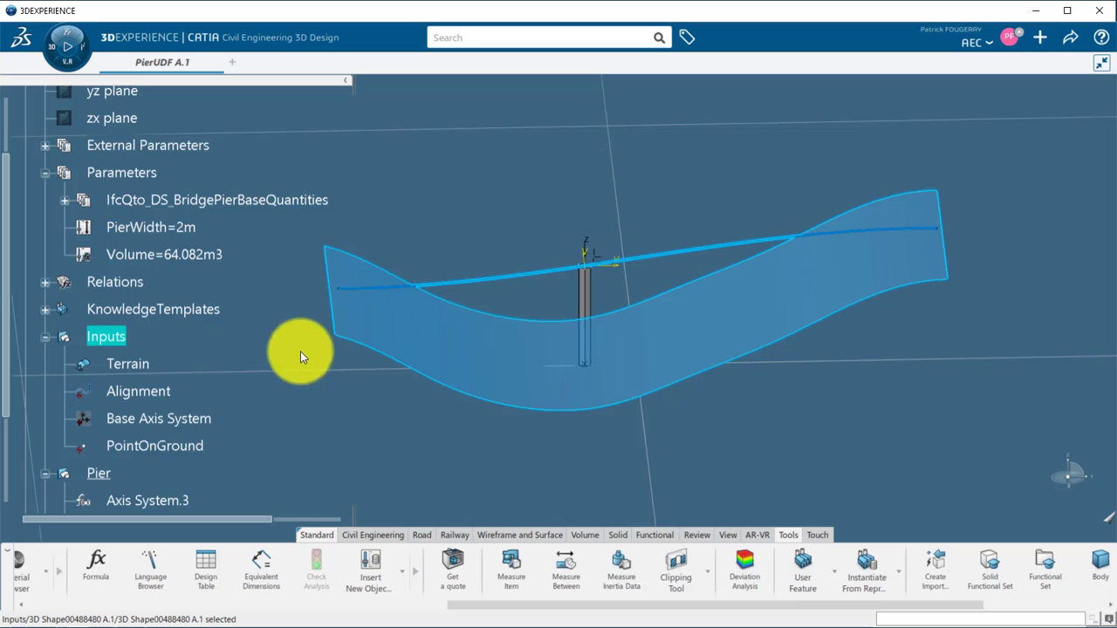
scroll(199, 368, "down", 4)
scroll(176, 153, "up", 6)
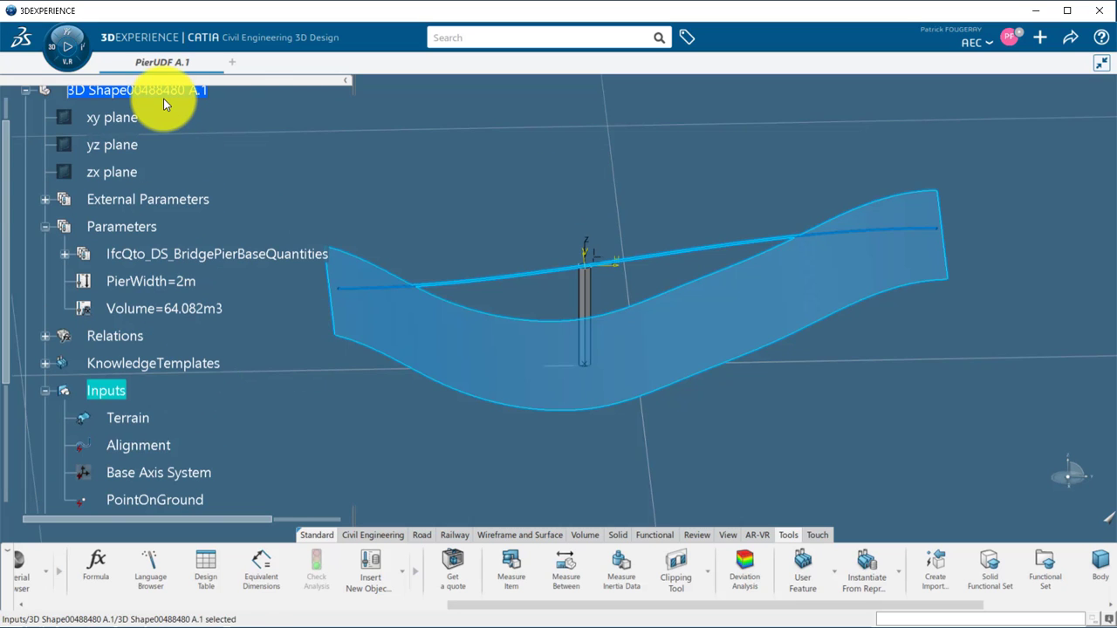
left_click(288, 191)
scroll(191, 274, "down", 4)
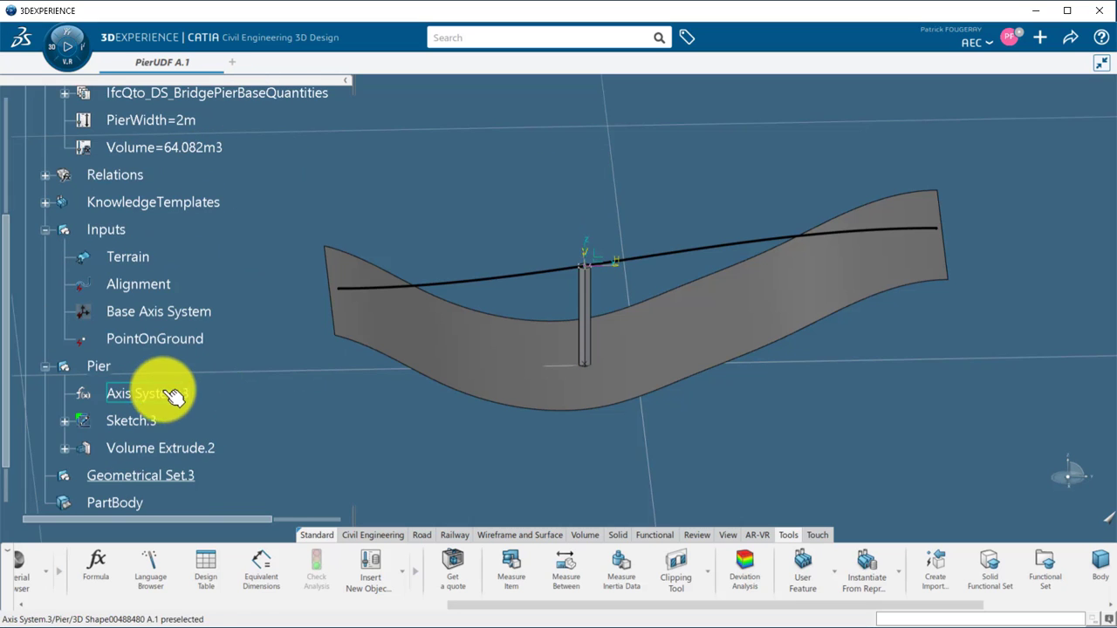
Rename Geometrical Set.3 as TestUDF.
right_click(165, 421)
left_click(210, 97)
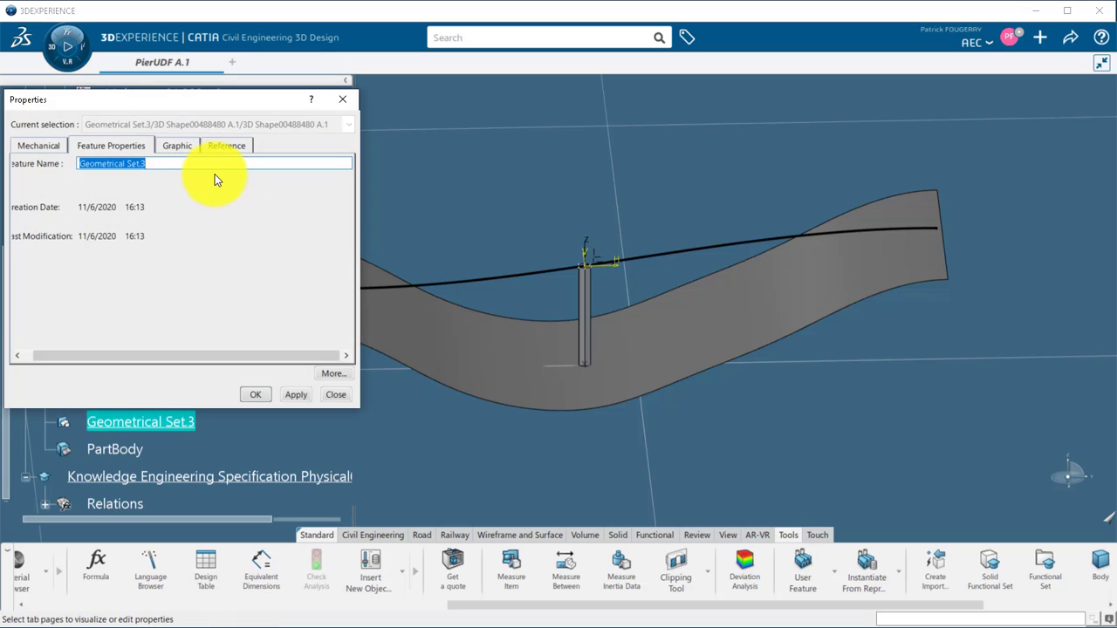
type("TestUDF")
key("Return")
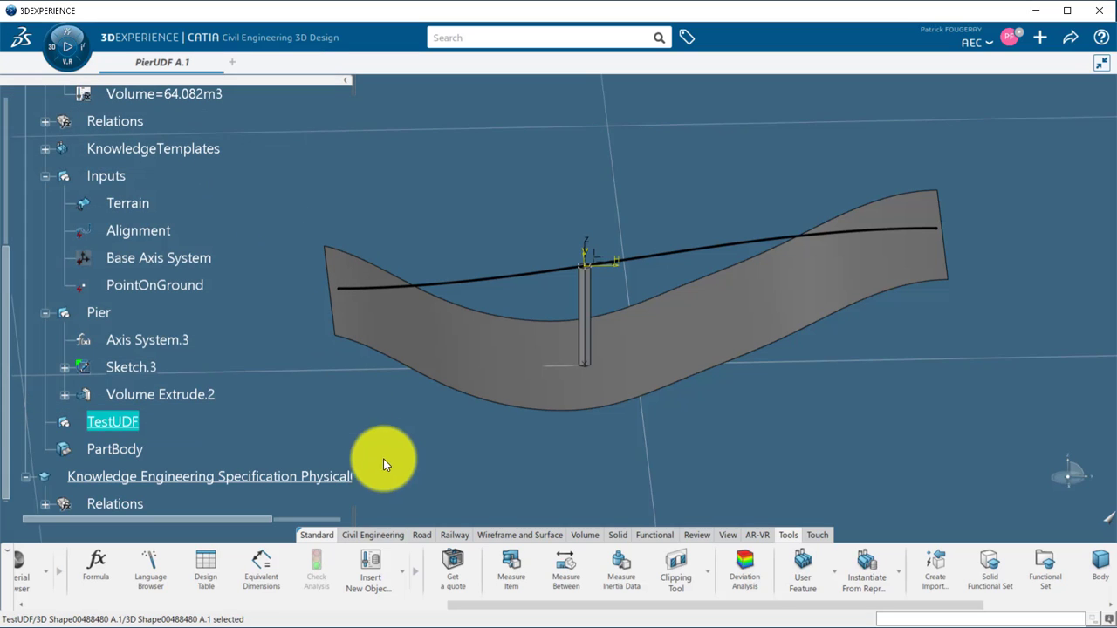
left_click(385, 457)
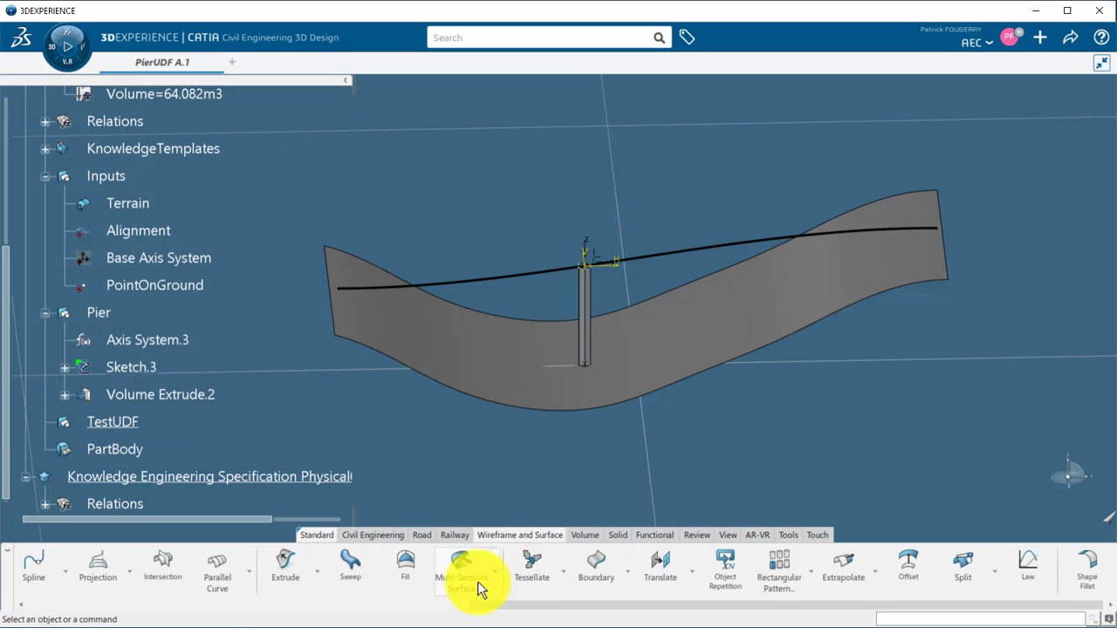
Create a point on the Alignment curve at a geodesic distance of about 61.5 m from its extremity.
scroll(478, 592, "up", 5)
left_click(427, 581)
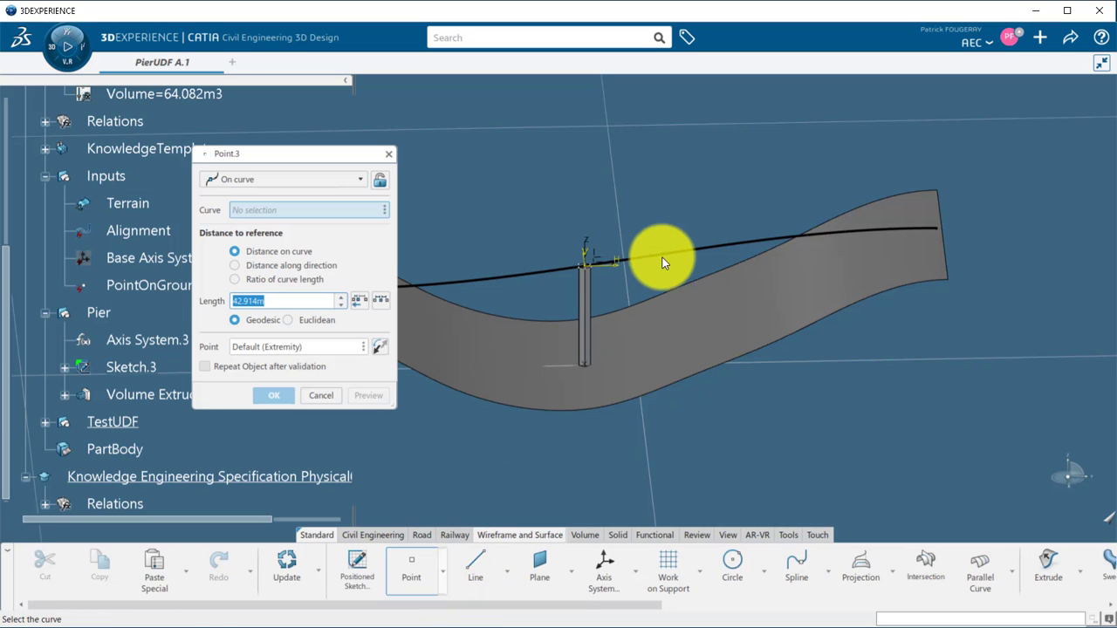
left_click(671, 258)
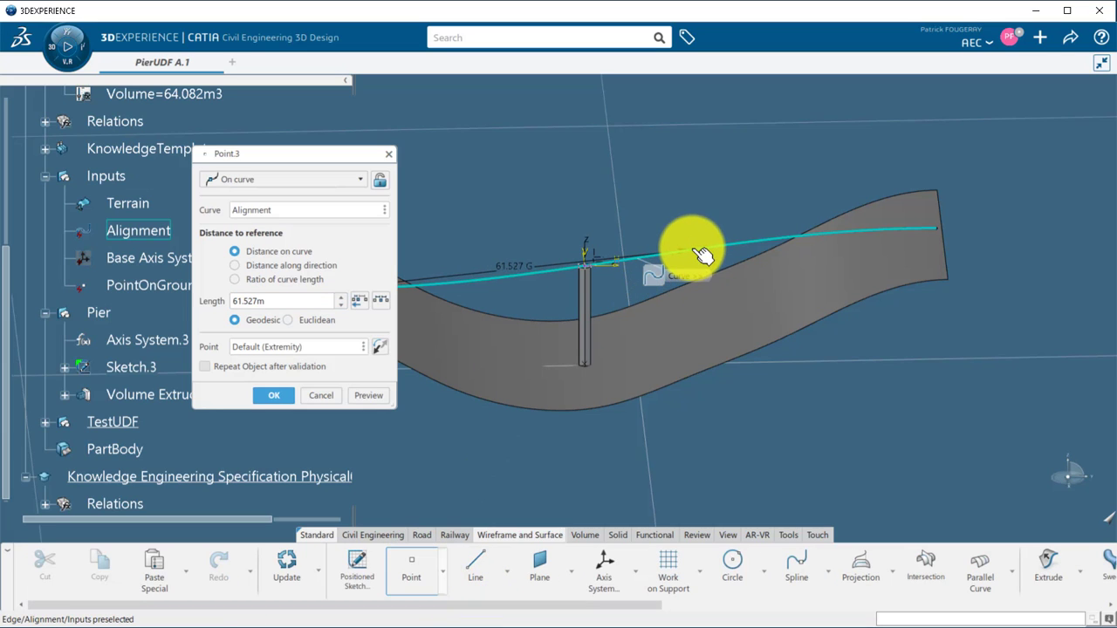
left_click(269, 398)
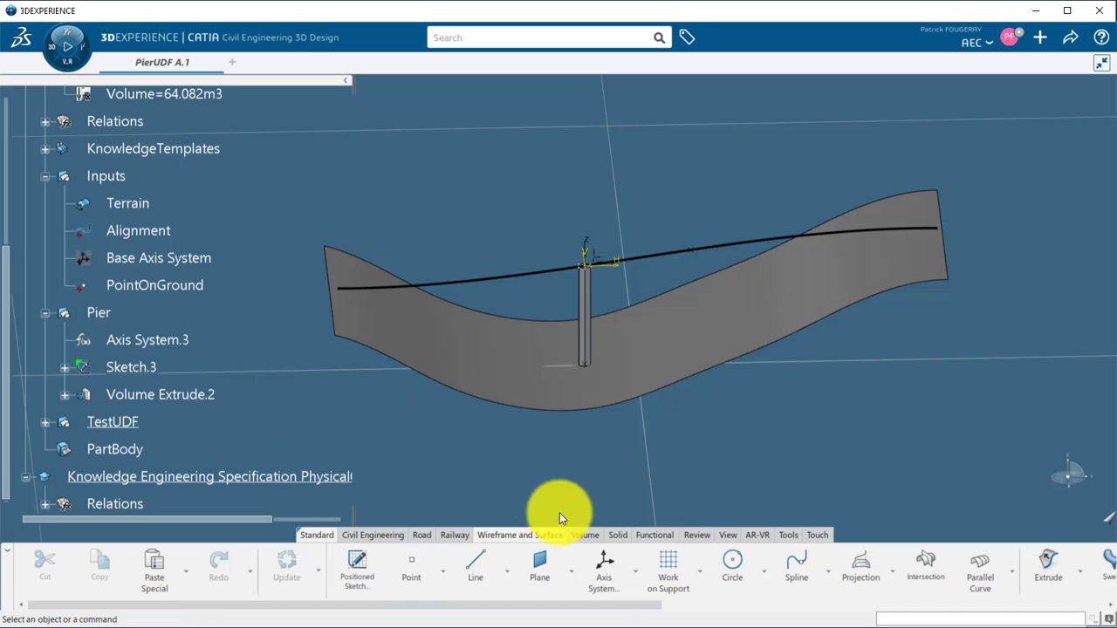
Create a standard axis system with its origin at the new alignment point and default computed axes.
left_click(604, 572)
left_click(699, 255)
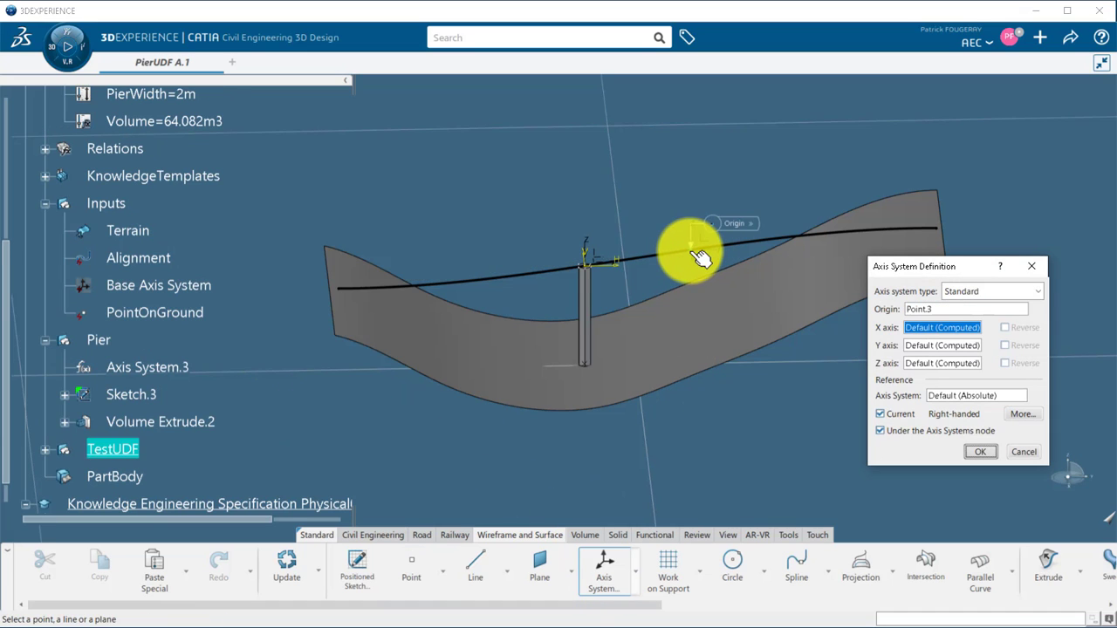
left_click(980, 451)
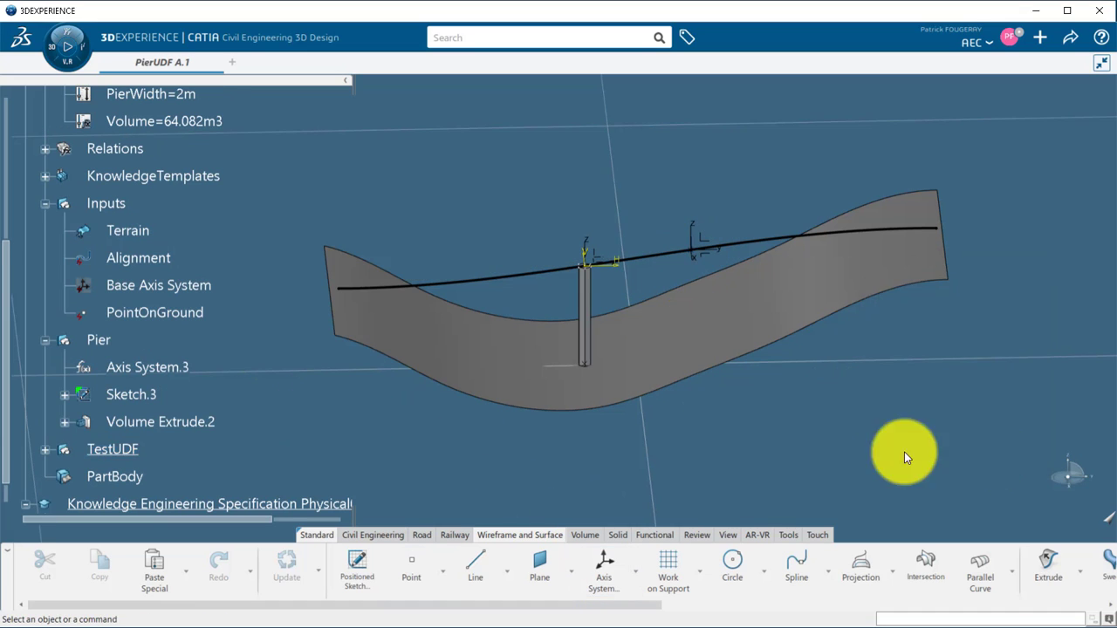
Project Point.3 from TestUDF onto the Terrain surface along the Z component.
left_click(44, 449)
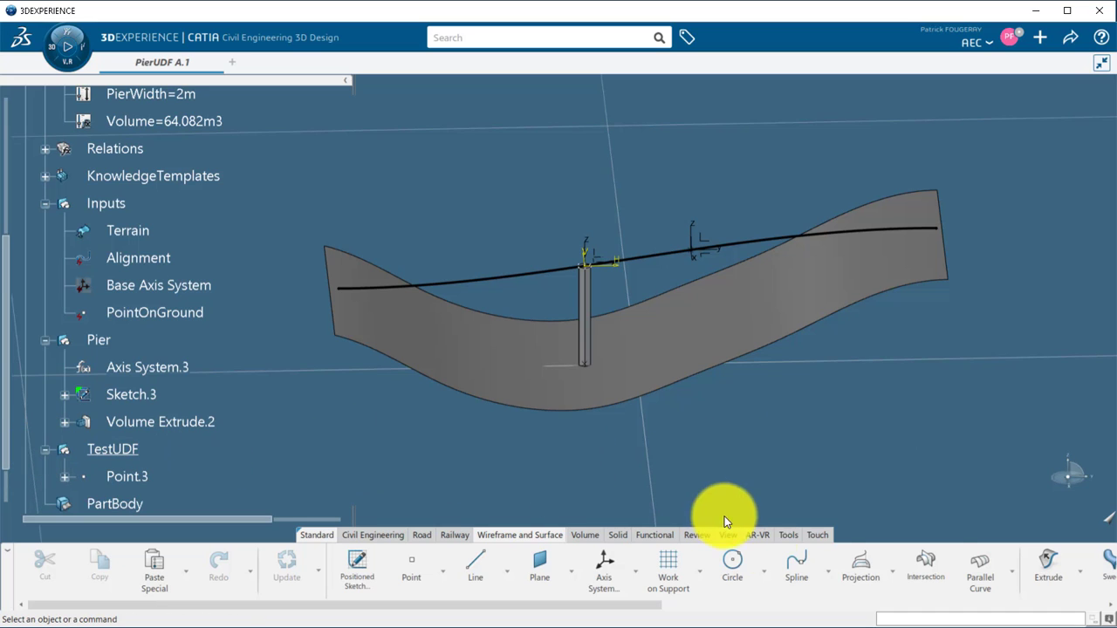
left_click(861, 569)
left_click(122, 473)
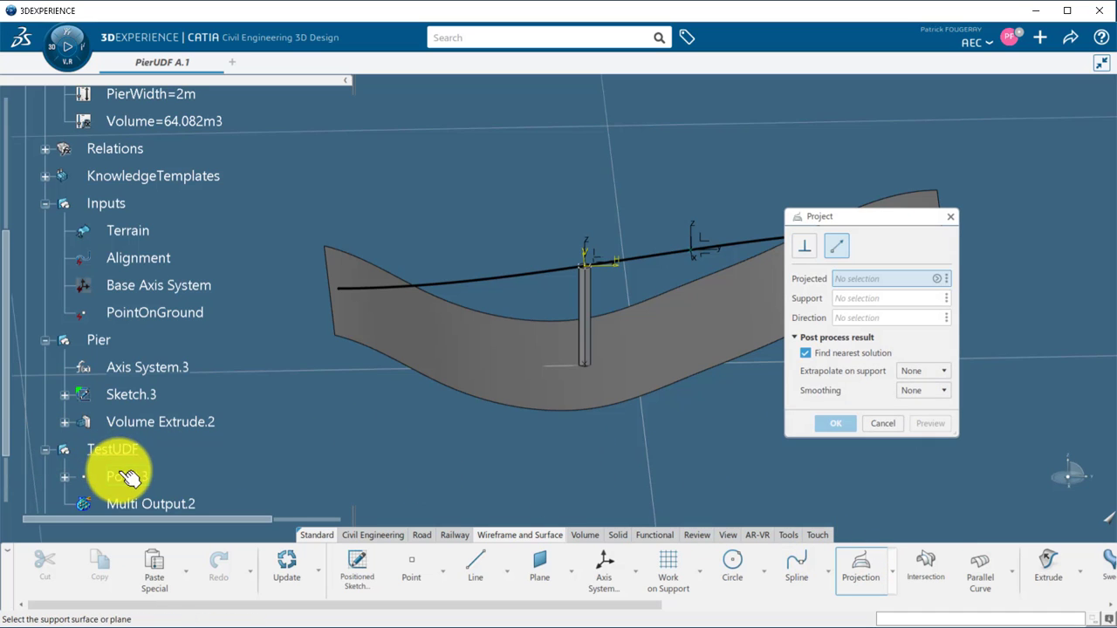
left_click(785, 332)
right_click(838, 315)
left_click(886, 384)
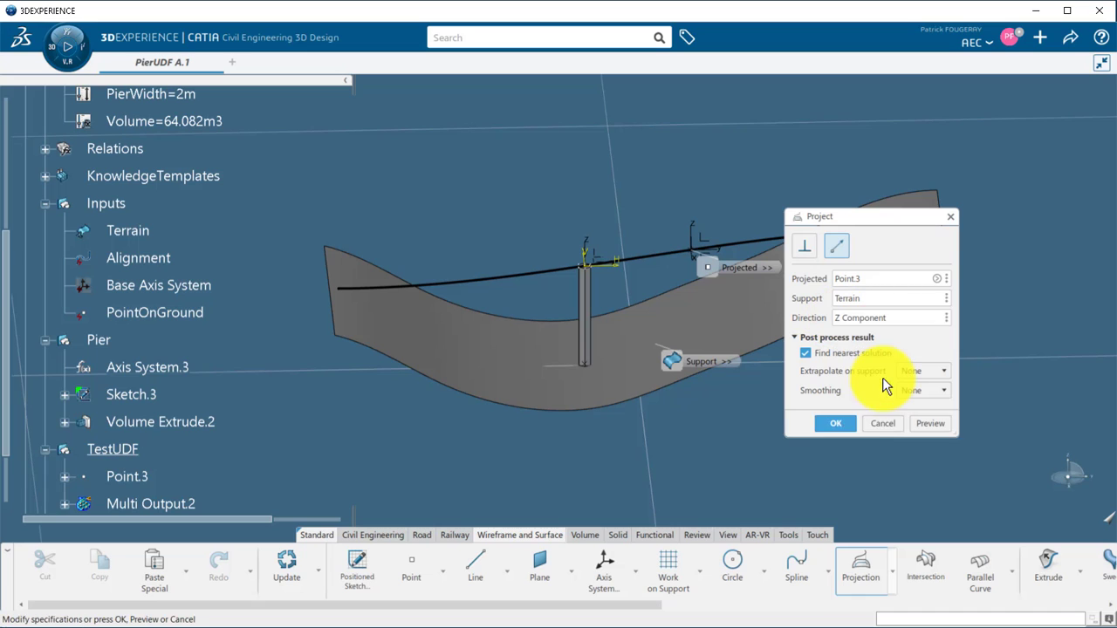
left_click(838, 424)
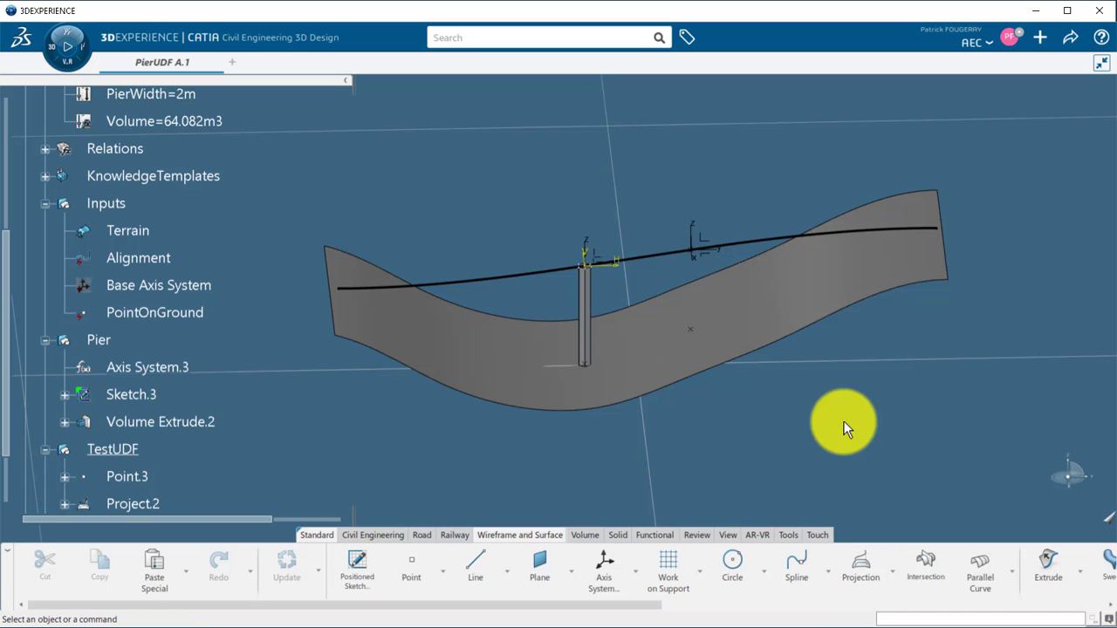
Start an instantiation from selection of the Pier user feature in KnowledgeTemplates, with TestUDF as the destination.
left_click(781, 533)
left_click_drag(552, 607, 986, 611)
left_click(869, 577)
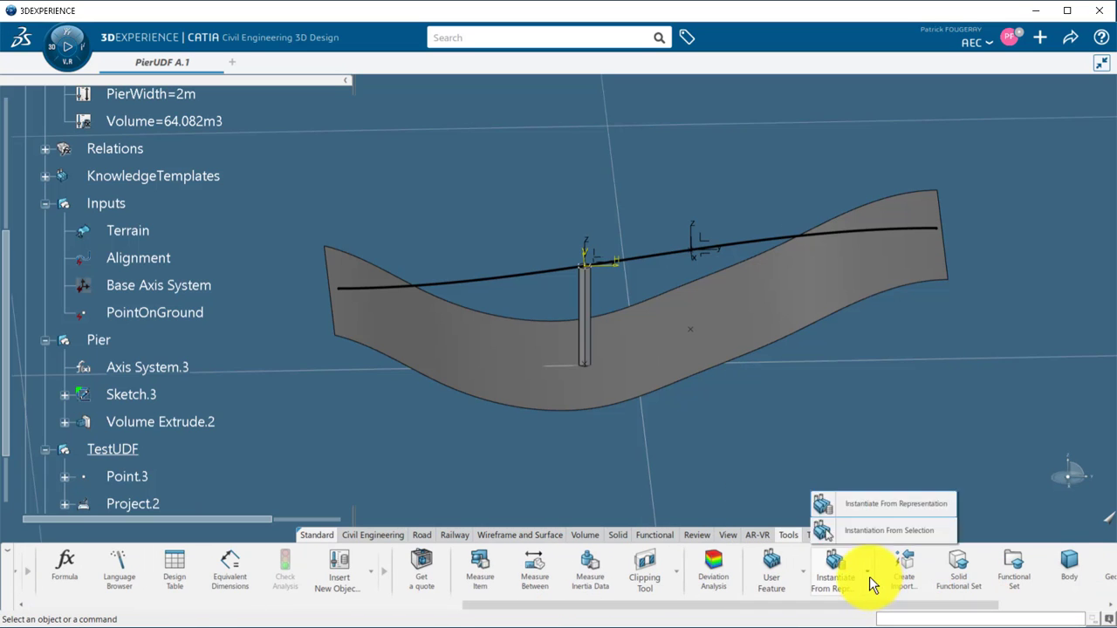
left_click(863, 531)
left_click_drag(10, 249, 8, 172)
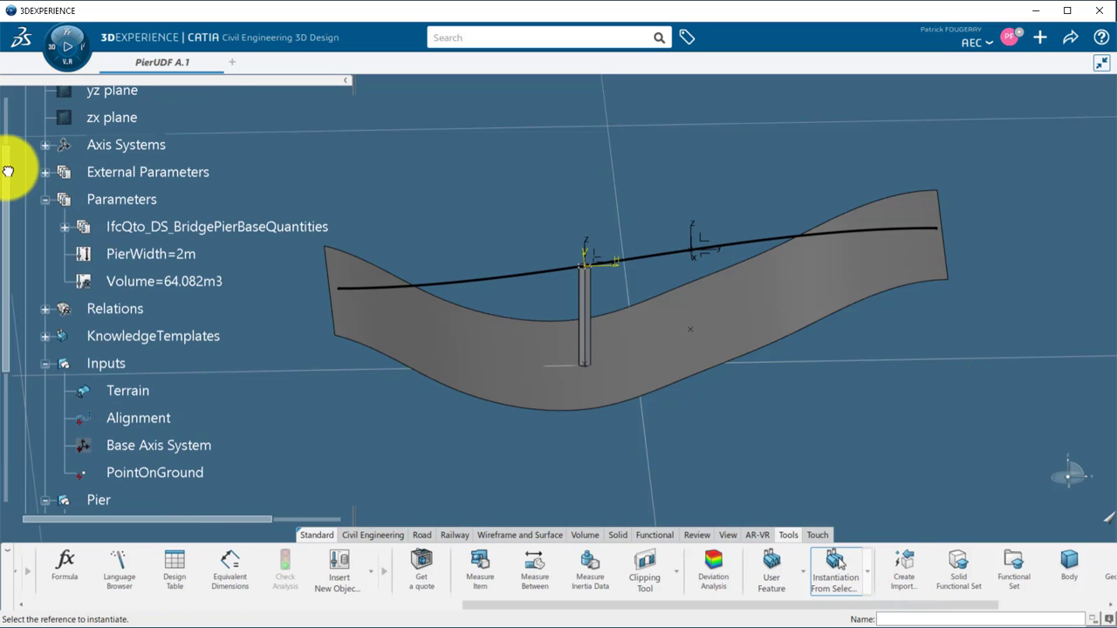
left_click(45, 336)
left_click(117, 363)
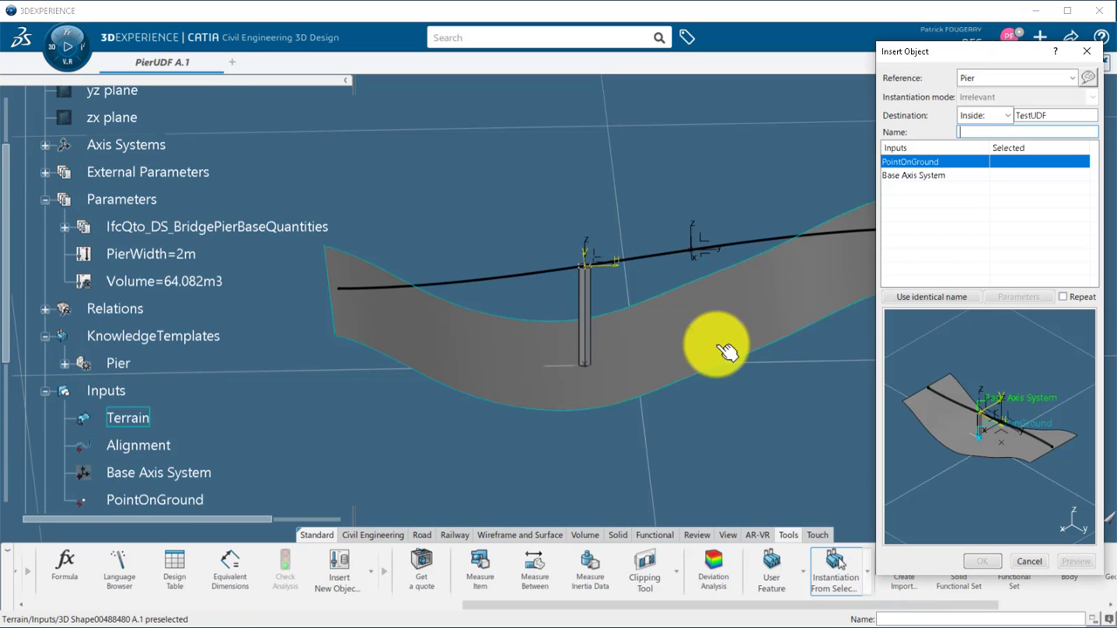
Assign the projected point as PointOnGround and Axis System.4 as Base Axis System, set PierWidth to 5 m, and create the pier instance.
left_click(691, 326)
left_click(708, 247)
left_click(1021, 298)
left_click(346, 174)
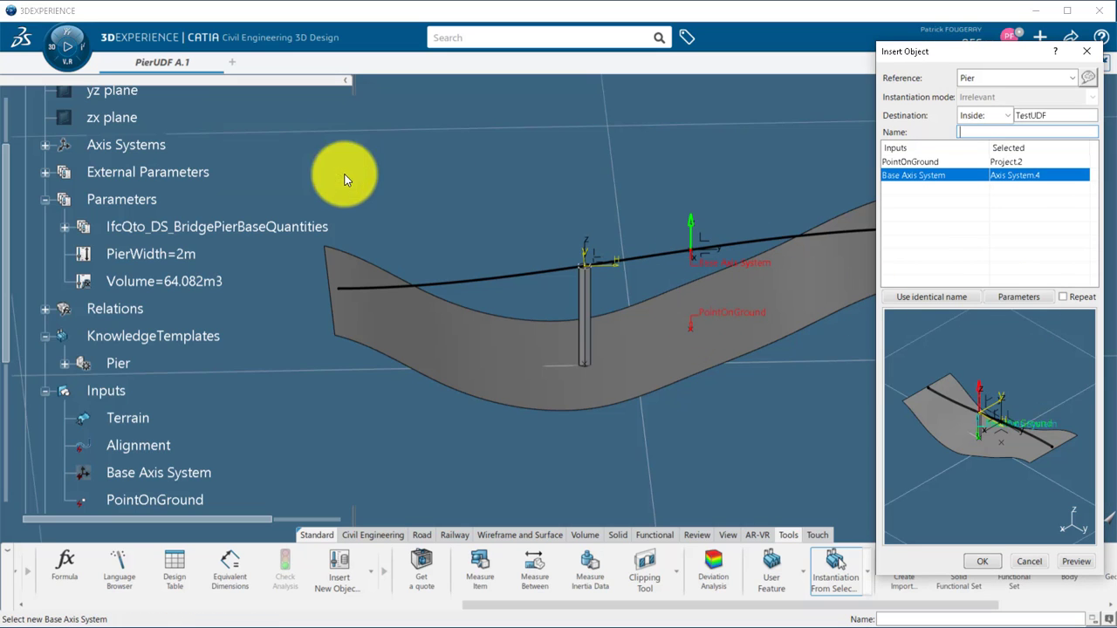
left_click(1075, 561)
left_click(979, 562)
Set the length of Point.3 along the Alignment curve to 20 m to relocate the pier instance.
middle_click_drag(659, 452, 673, 410)
left_click(43, 392)
scroll(128, 381, "down", 1)
left_click(42, 367)
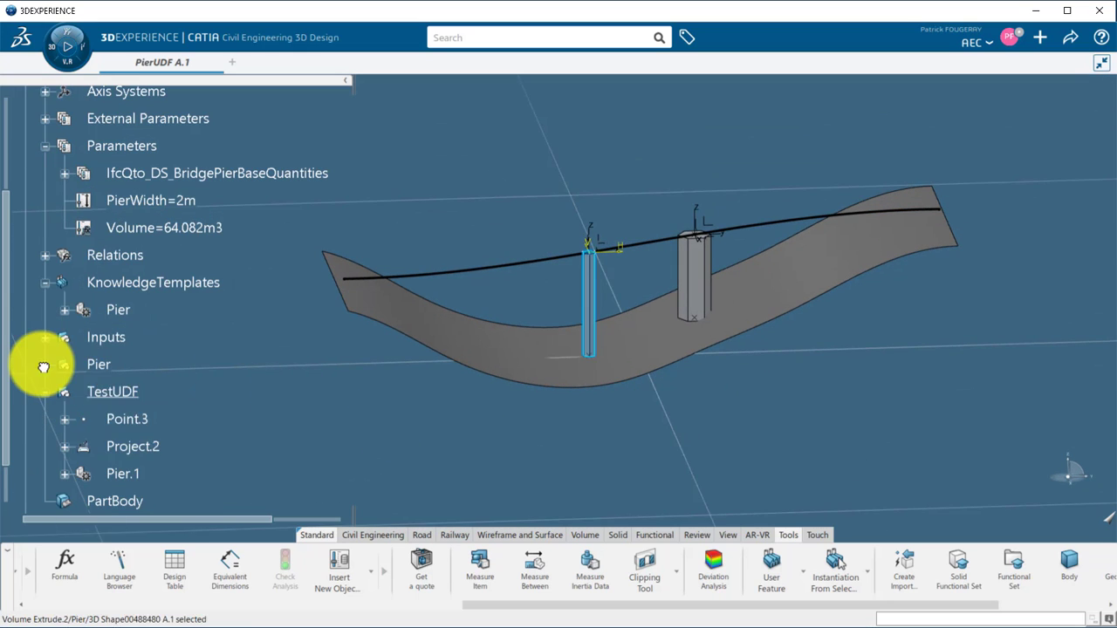
double_click(126, 420)
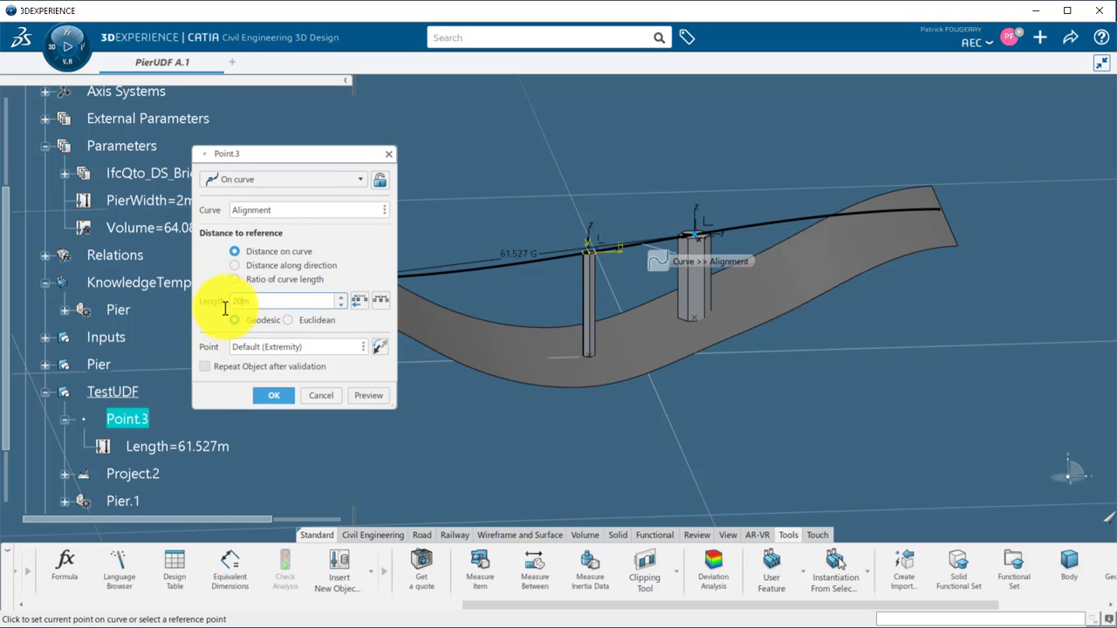
key("Return")
scroll(209, 467, "down", 2)
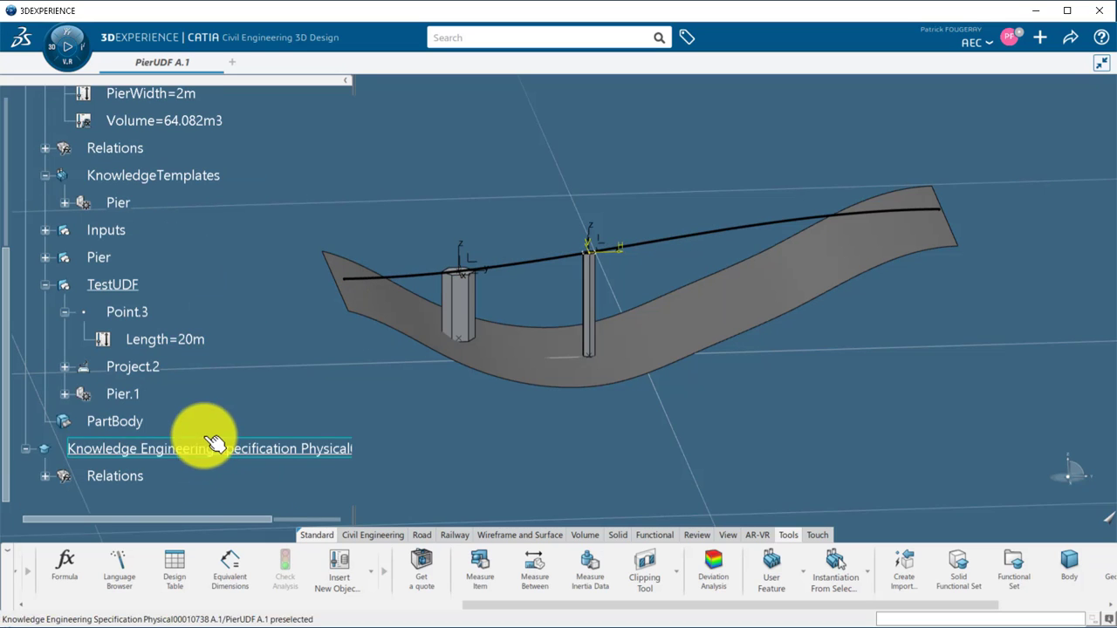
Set the PierWidth parameter of the Pier.1 instance to 3 m.
left_click(122, 394)
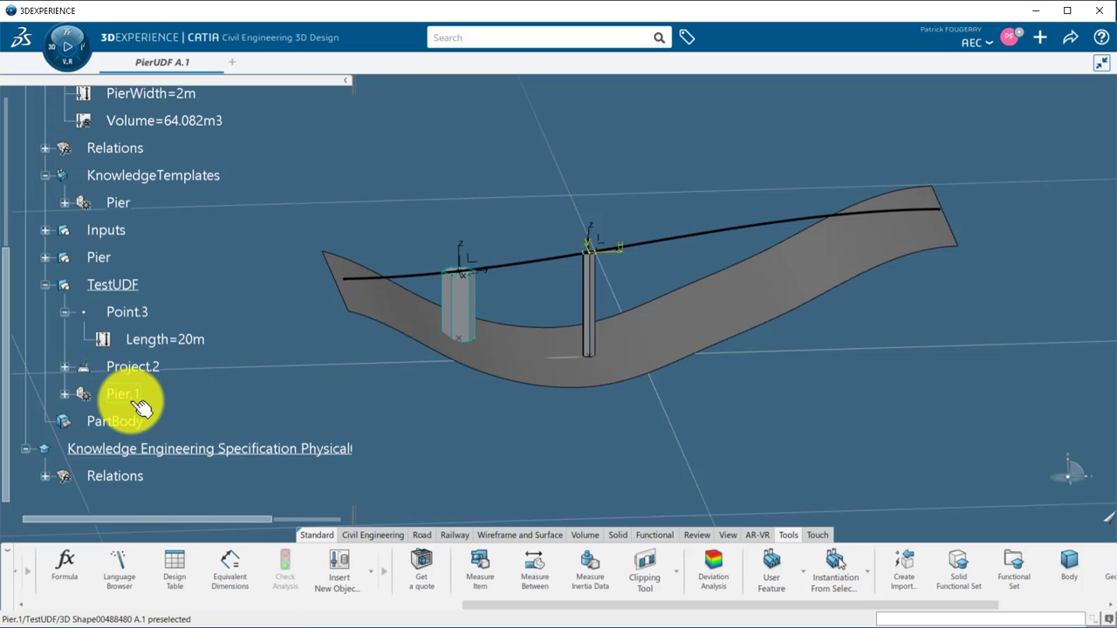
left_click(63, 397)
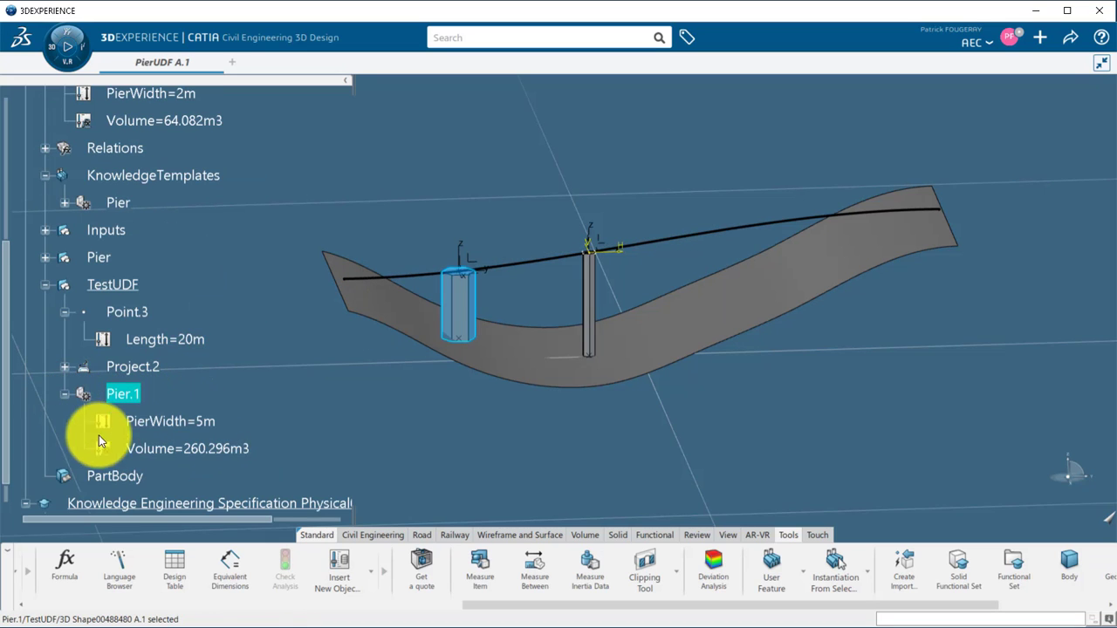
double_click(163, 422)
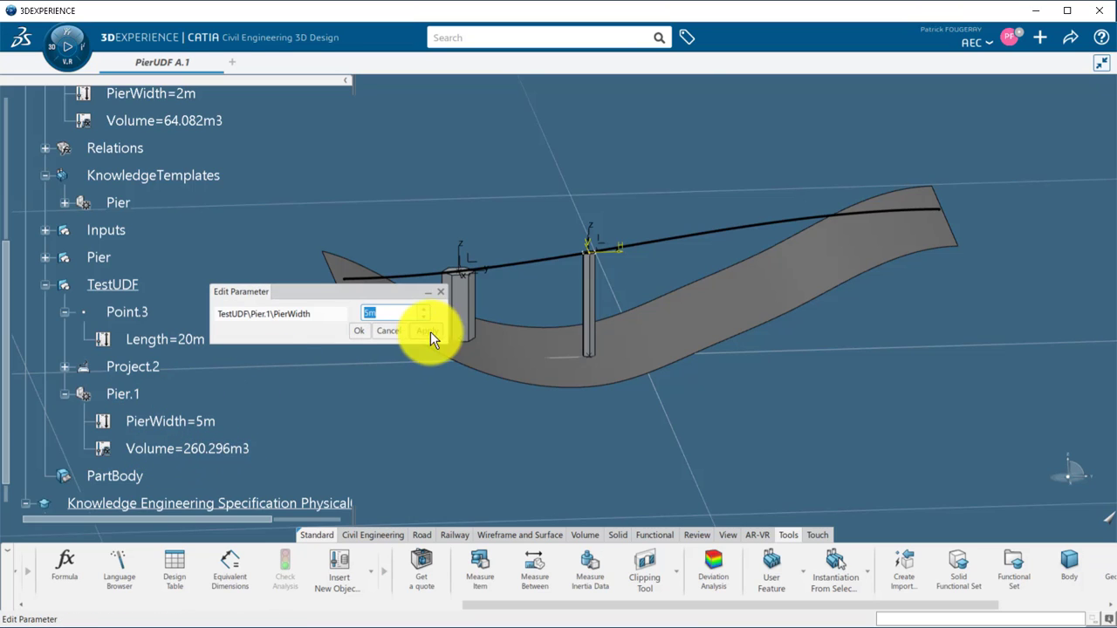
left_click_drag(370, 316, 361, 317)
key("Delete")
type("3")
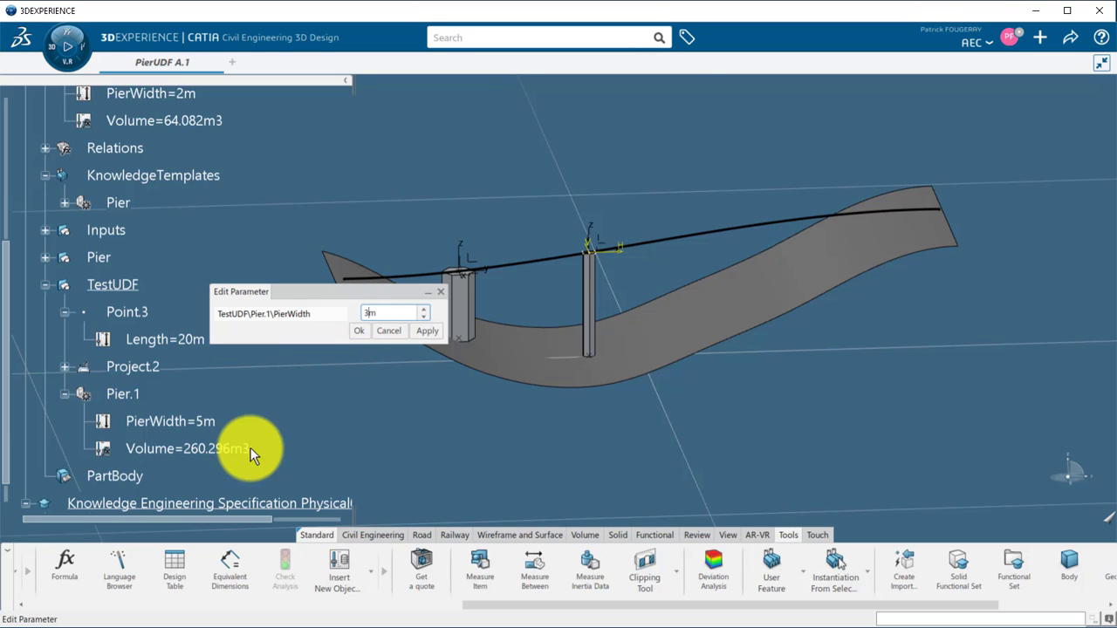
left_click(360, 331)
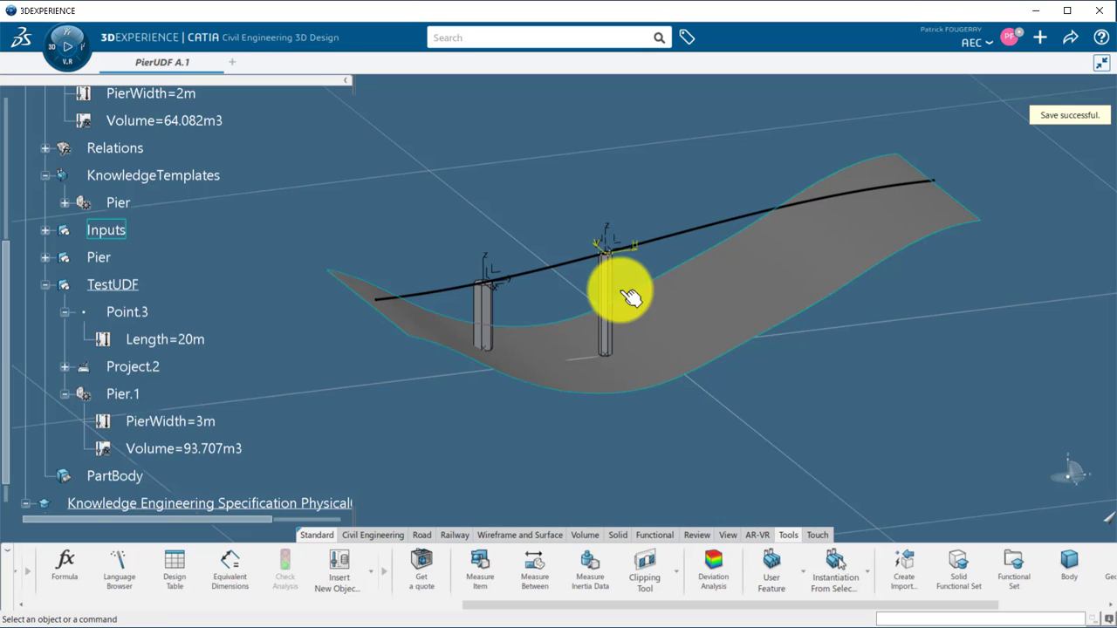
Create a new Pier type titled MyPierOT with Distribution as its product instantiation method.
left_click(1046, 38)
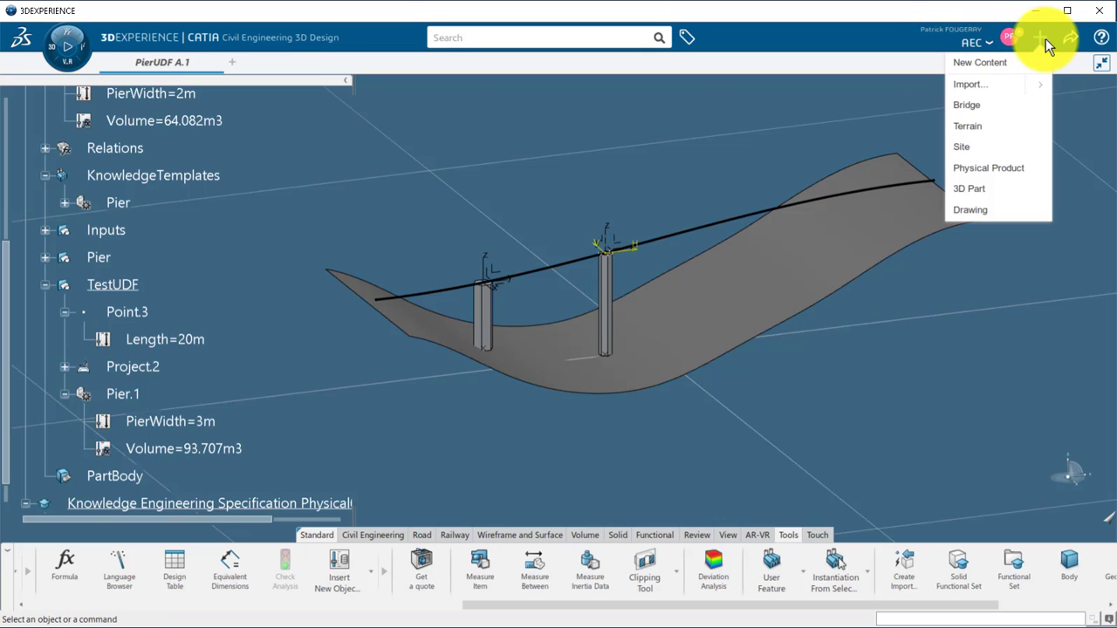
left_click(984, 63)
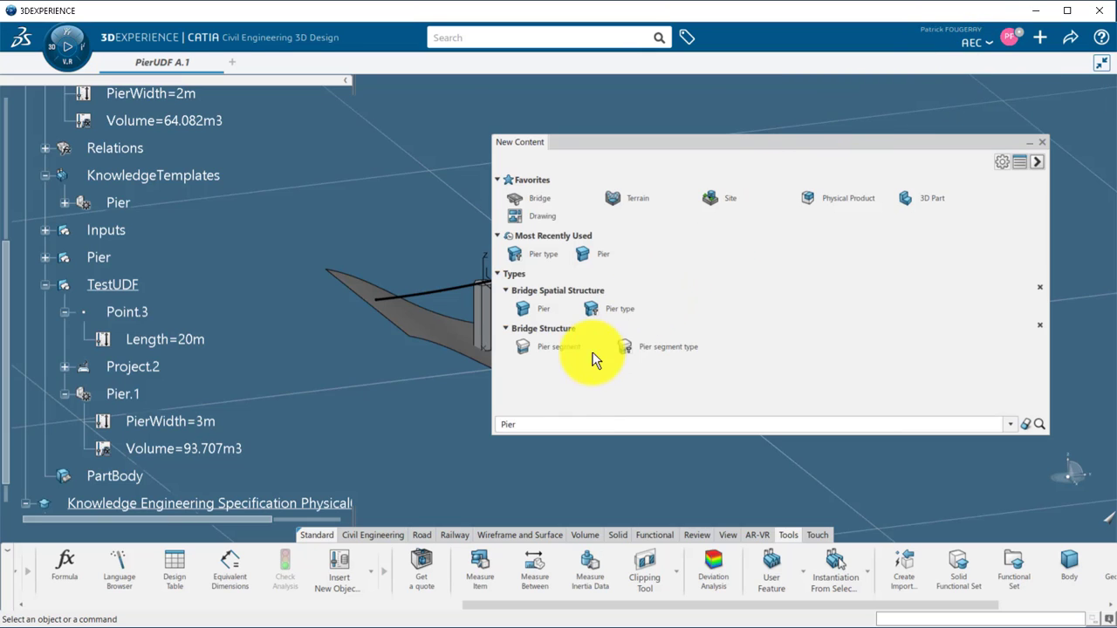
left_click(608, 311)
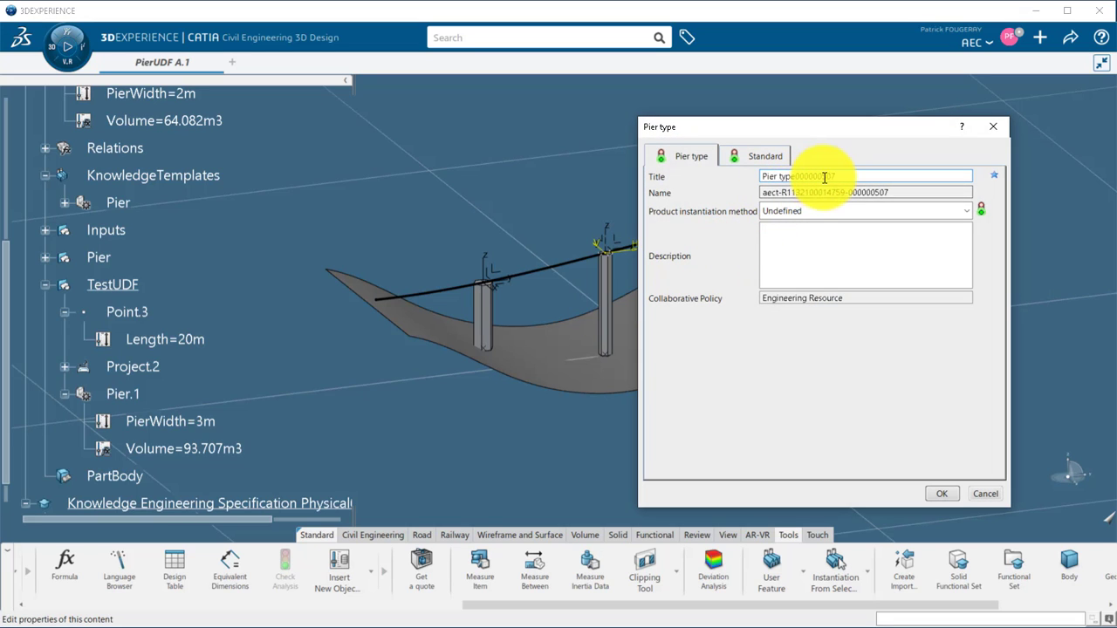
left_click_drag(841, 175, 787, 168)
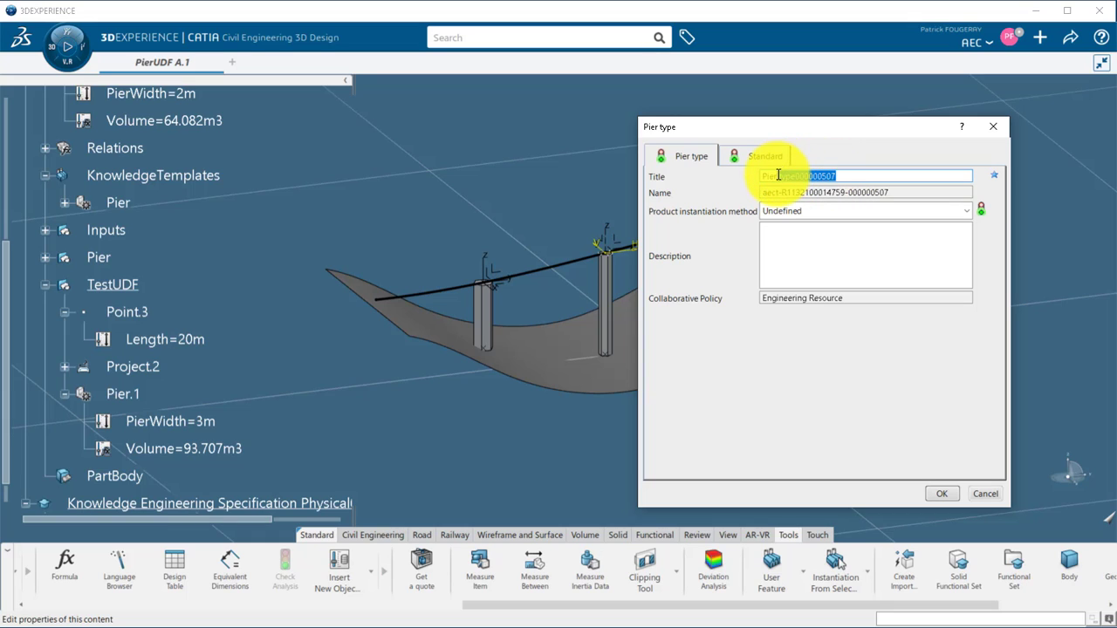
type("Pier")
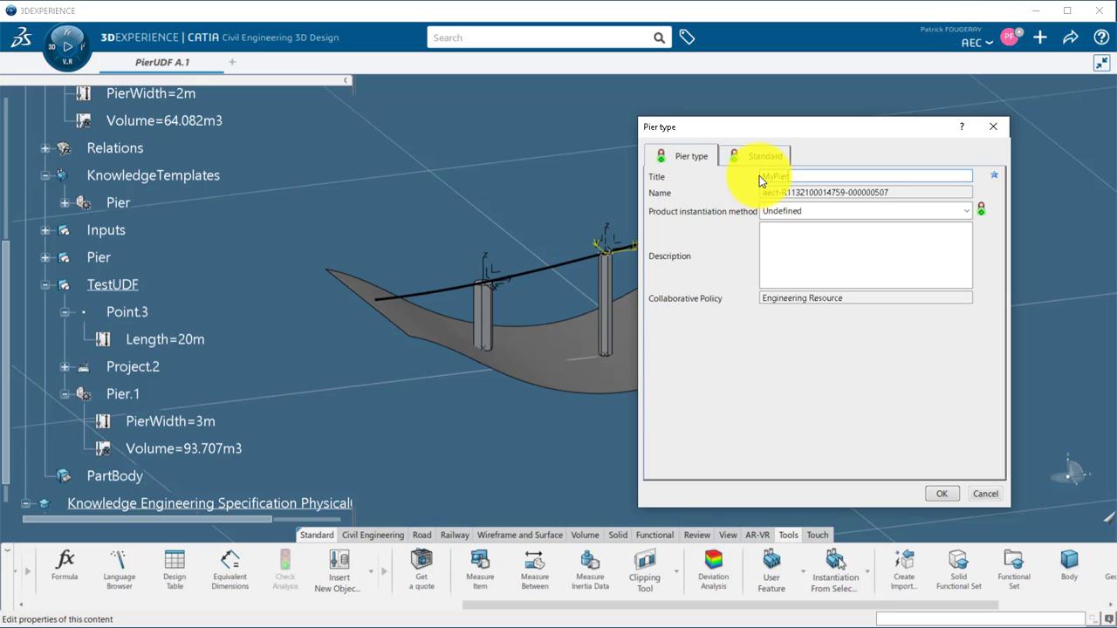
type("PierOT")
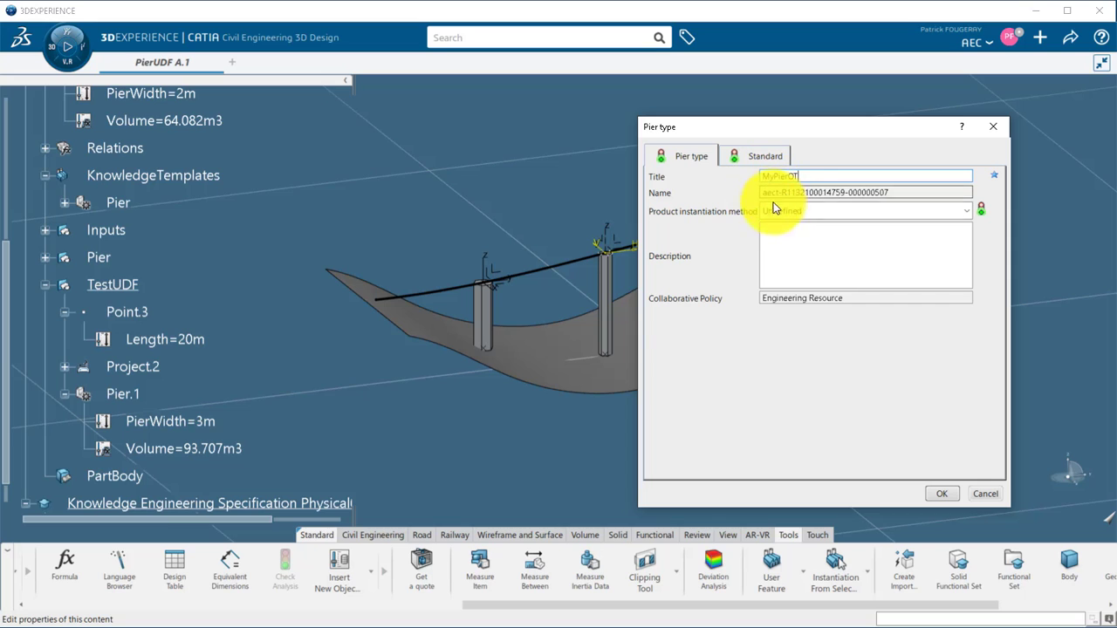
left_click(777, 210)
left_click(782, 272)
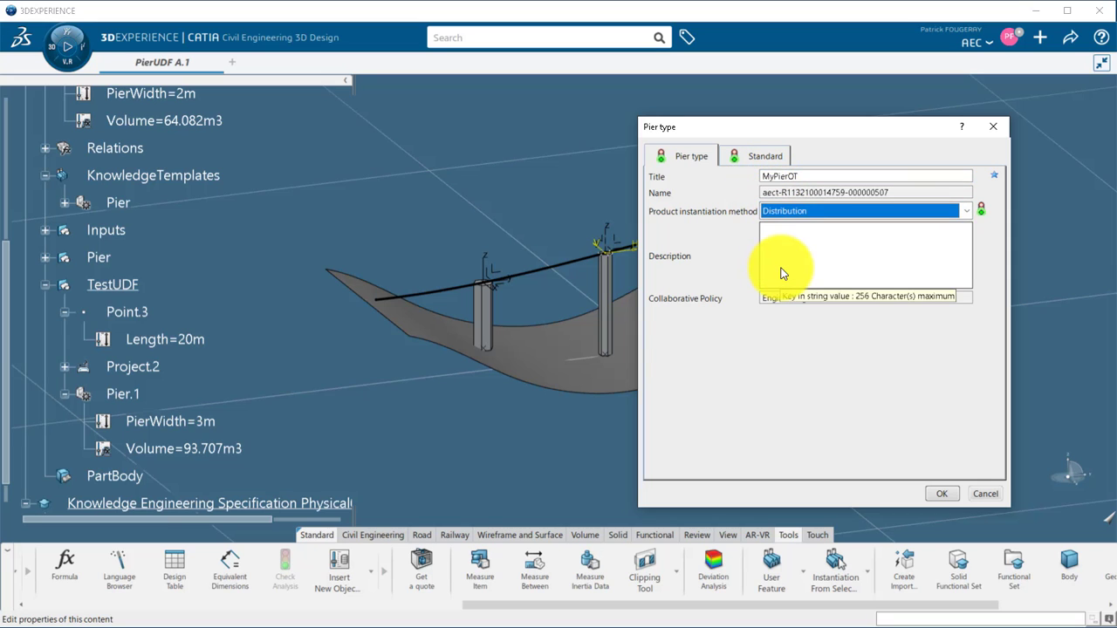
key("Return")
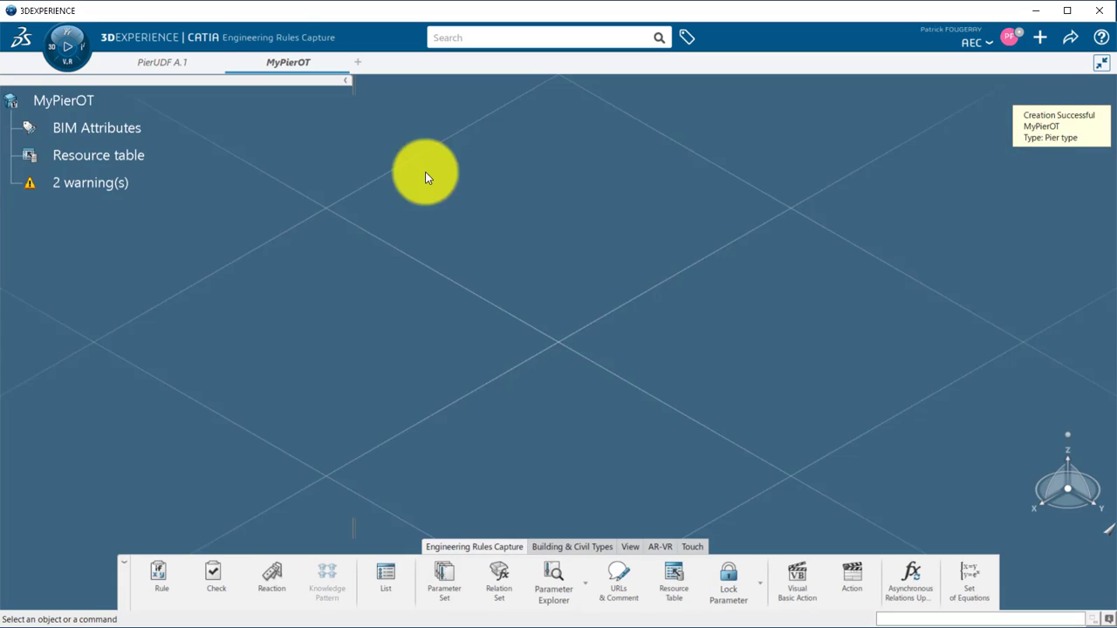
Assign the Pier user feature from PierUDF to the Feature-based Design resource in MyPierOT's resource table.
left_click(135, 158)
double_click(137, 160)
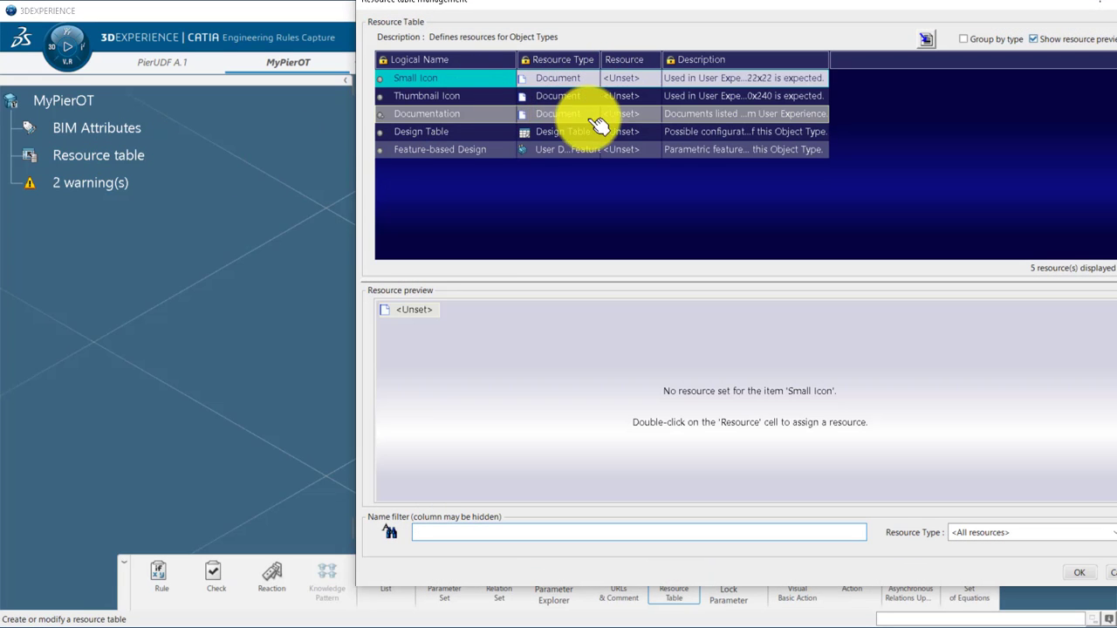
right_click(624, 150)
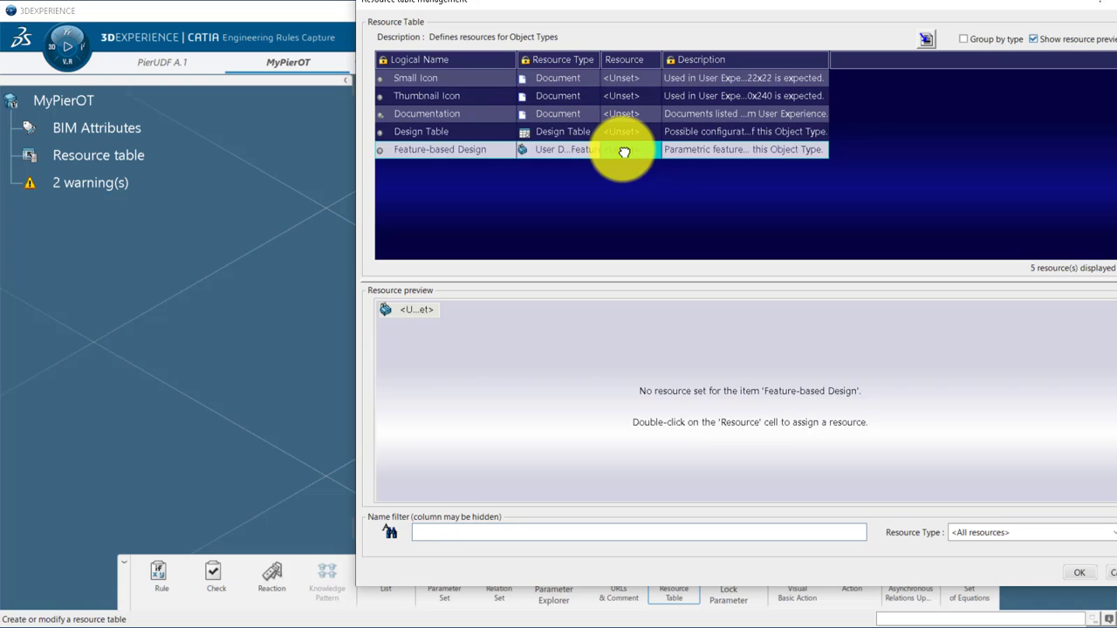
left_click(642, 156)
left_click(187, 65)
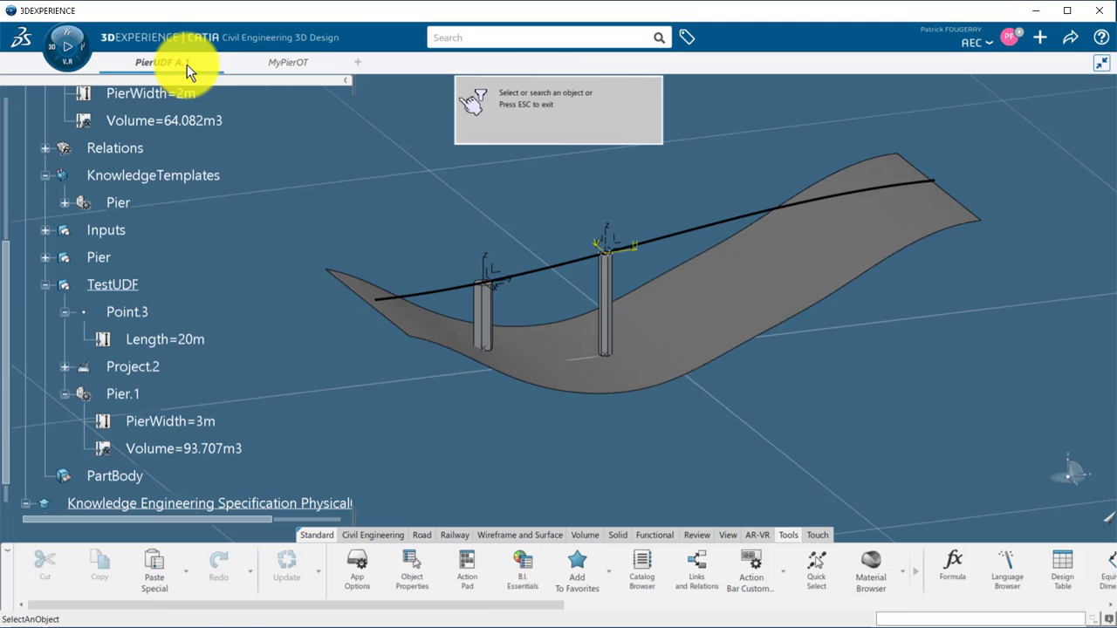
left_click(127, 200)
left_click(628, 157)
left_click(899, 526)
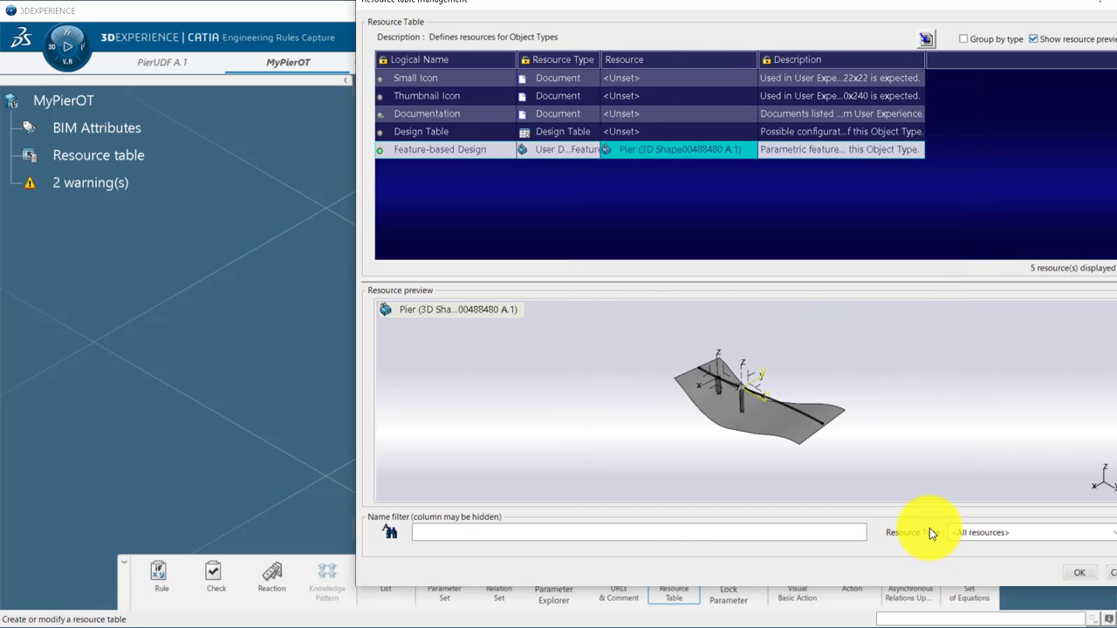
left_click(1076, 571)
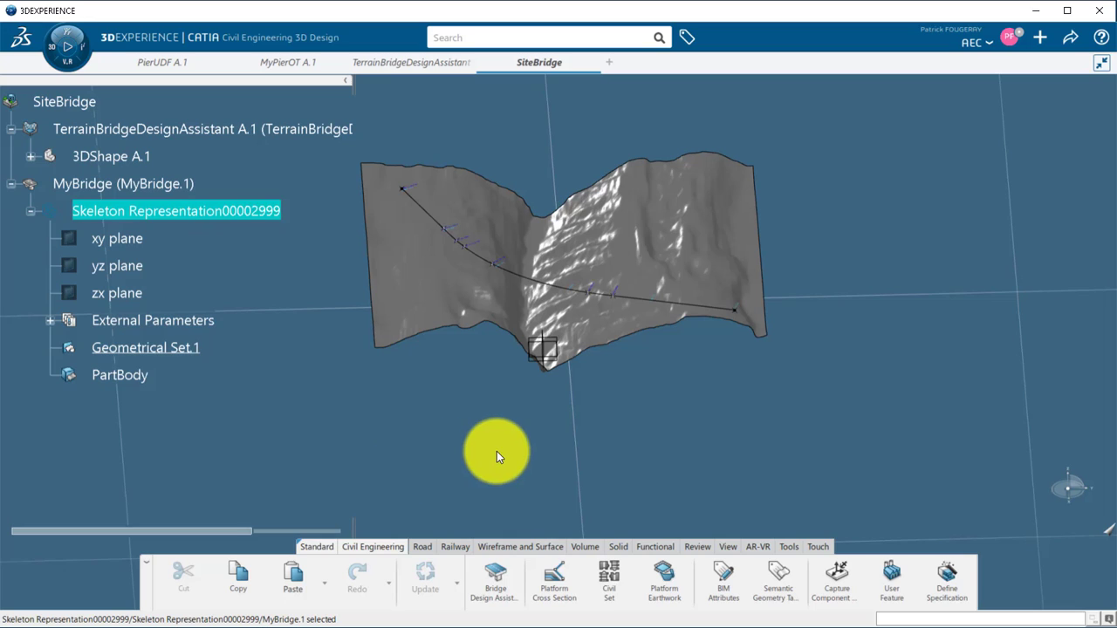
Start capturing component specifications of type Pier in the MyBridge skeleton, using the MyPierOT object type.
left_click(836, 574)
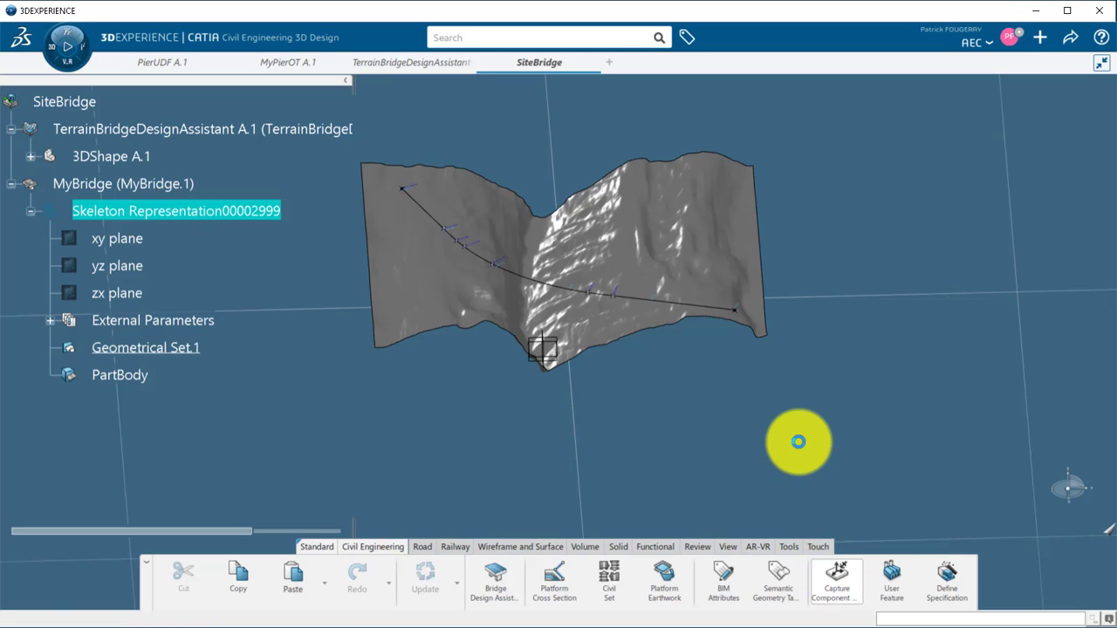
left_click(798, 442)
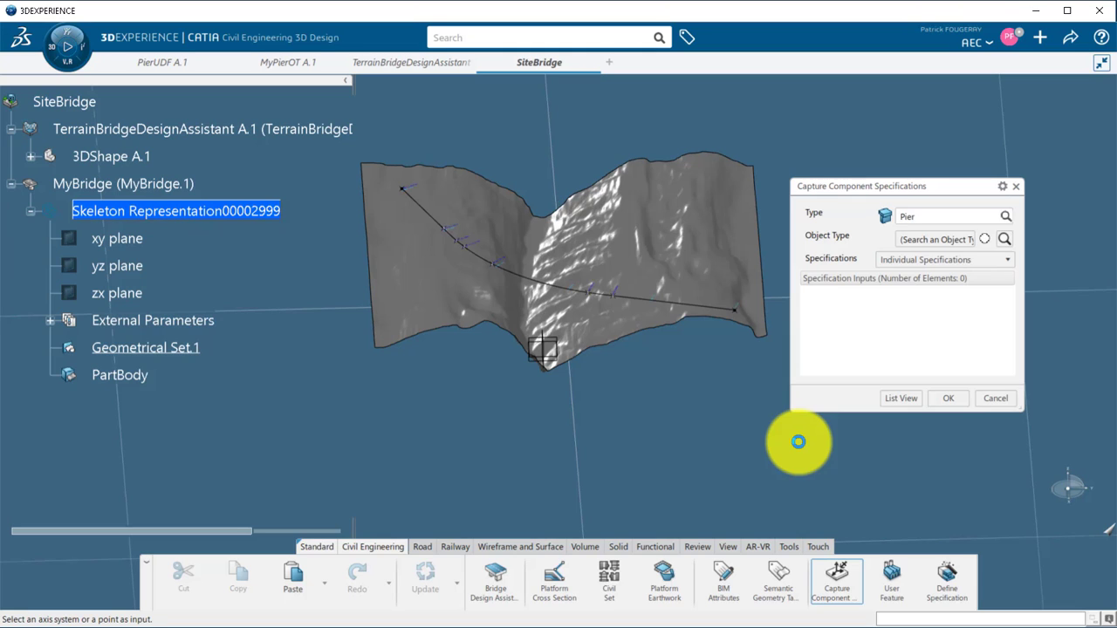
left_click(1005, 218)
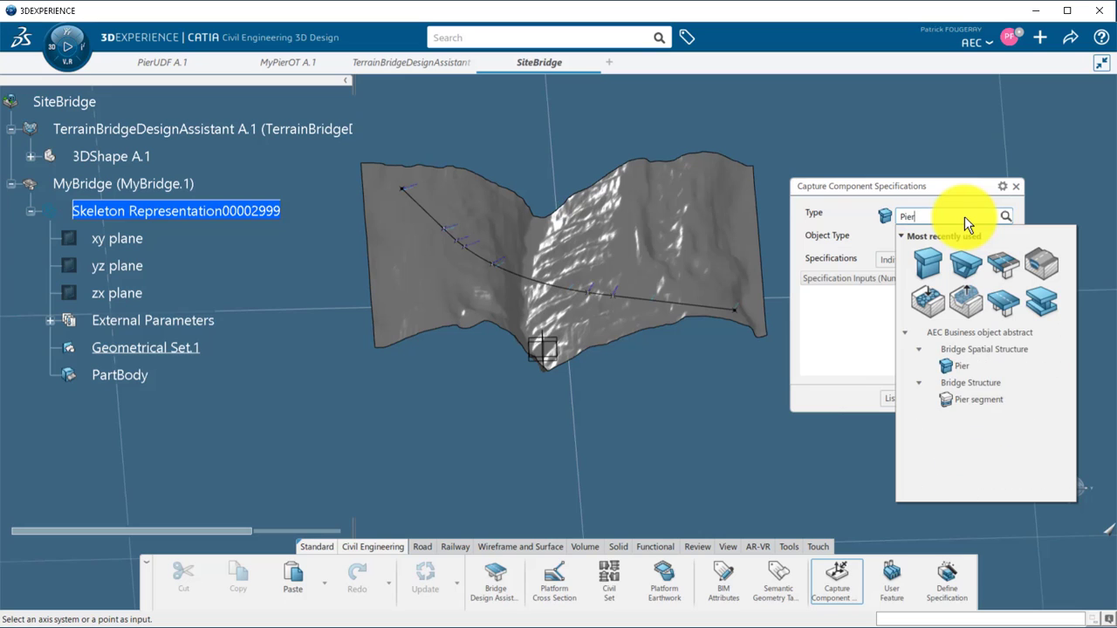
left_click(962, 367)
left_click(1004, 238)
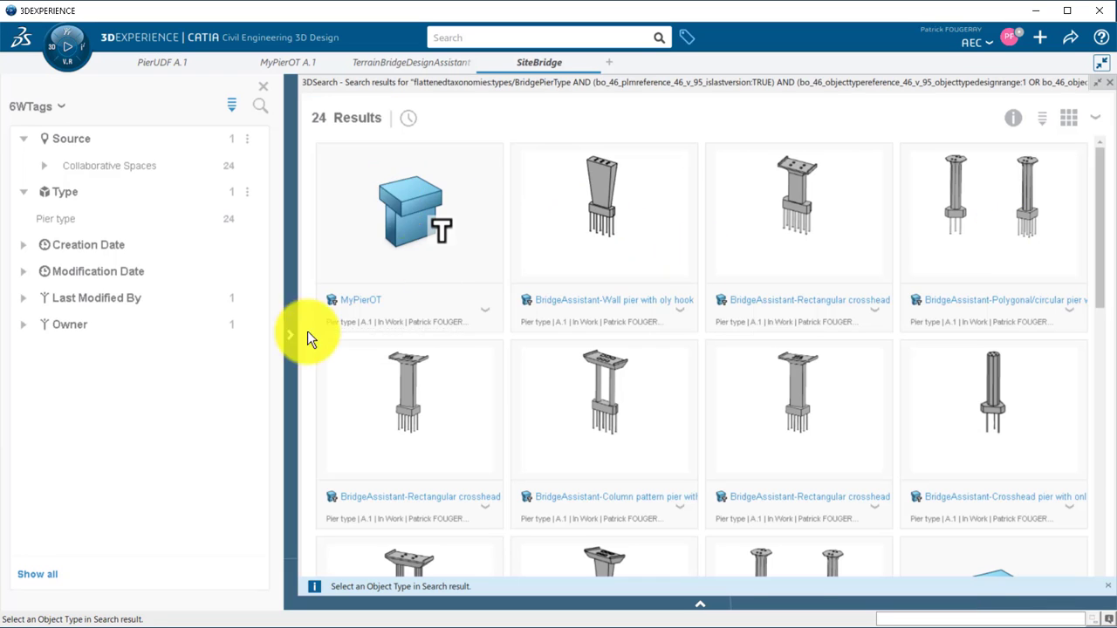
left_click(393, 206)
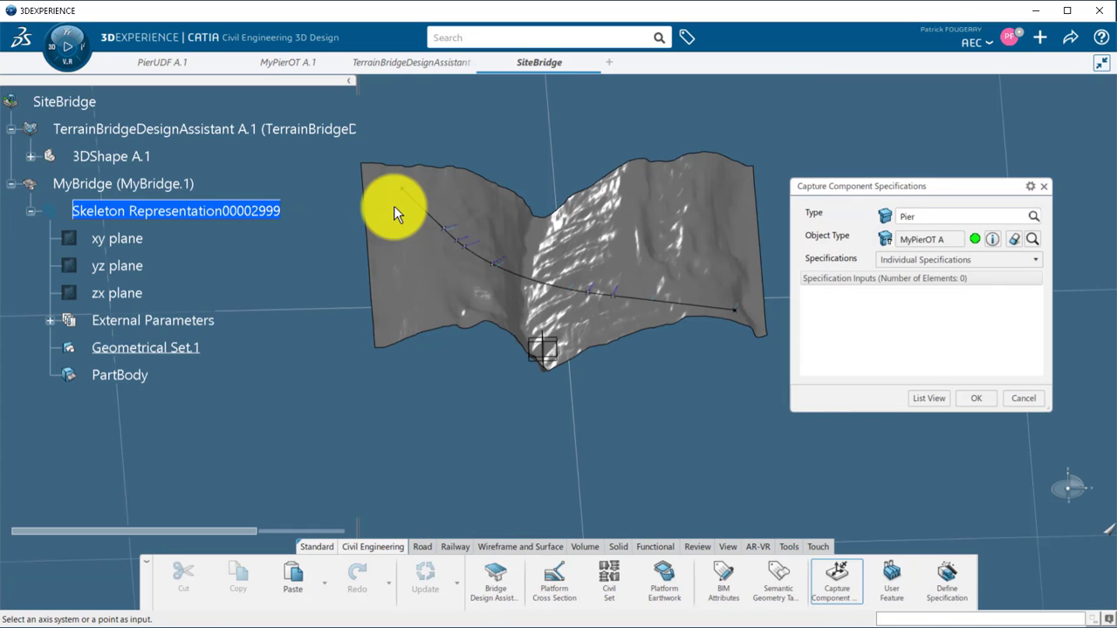
Define the pier specifications by a Curvilinear Pattern along the 3D Alignment V1 curve.
left_click(1034, 259)
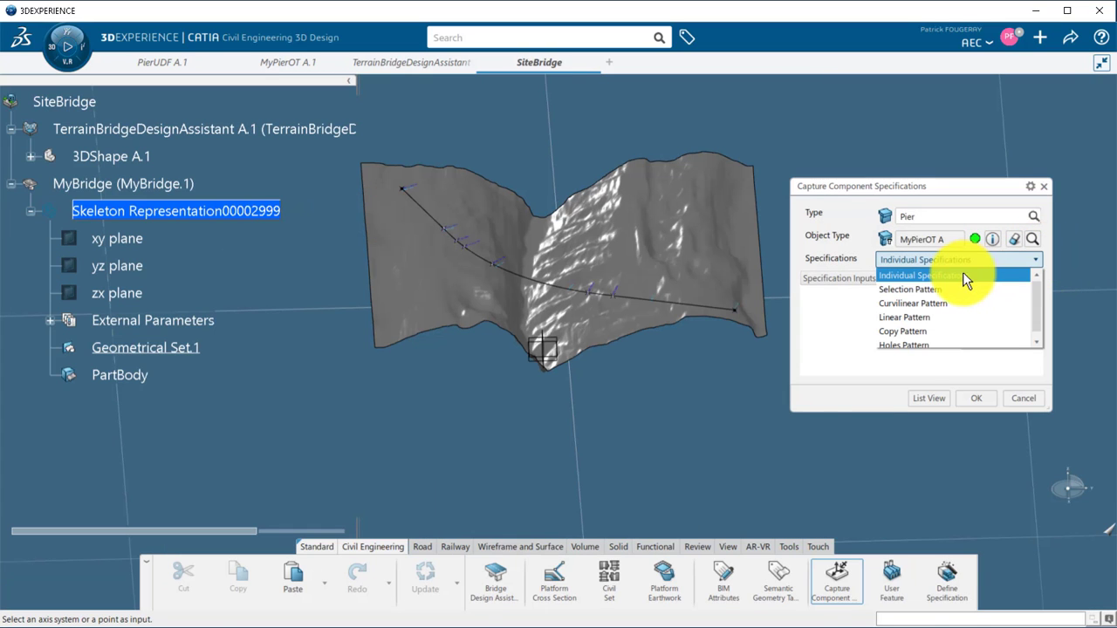
left_click(960, 303)
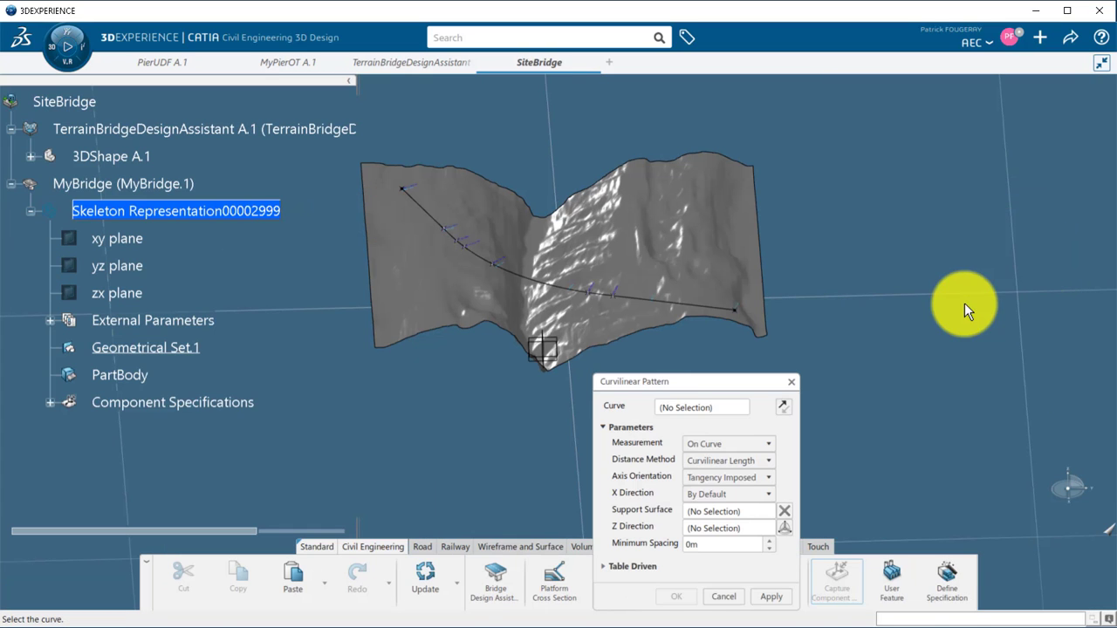
left_click(542, 286)
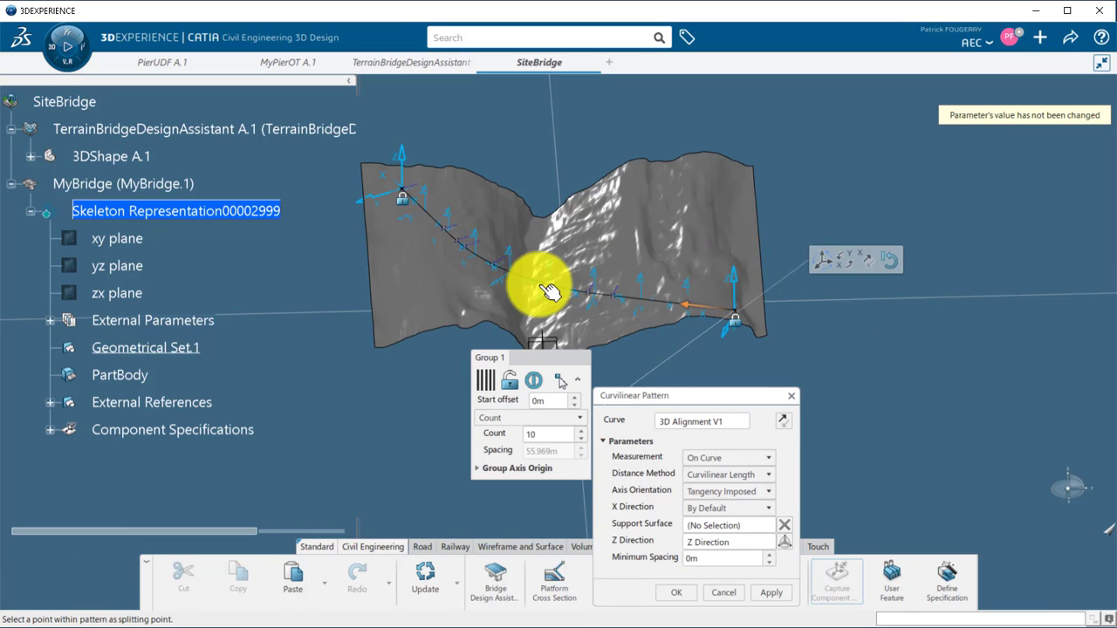
left_click_drag(552, 359, 428, 351)
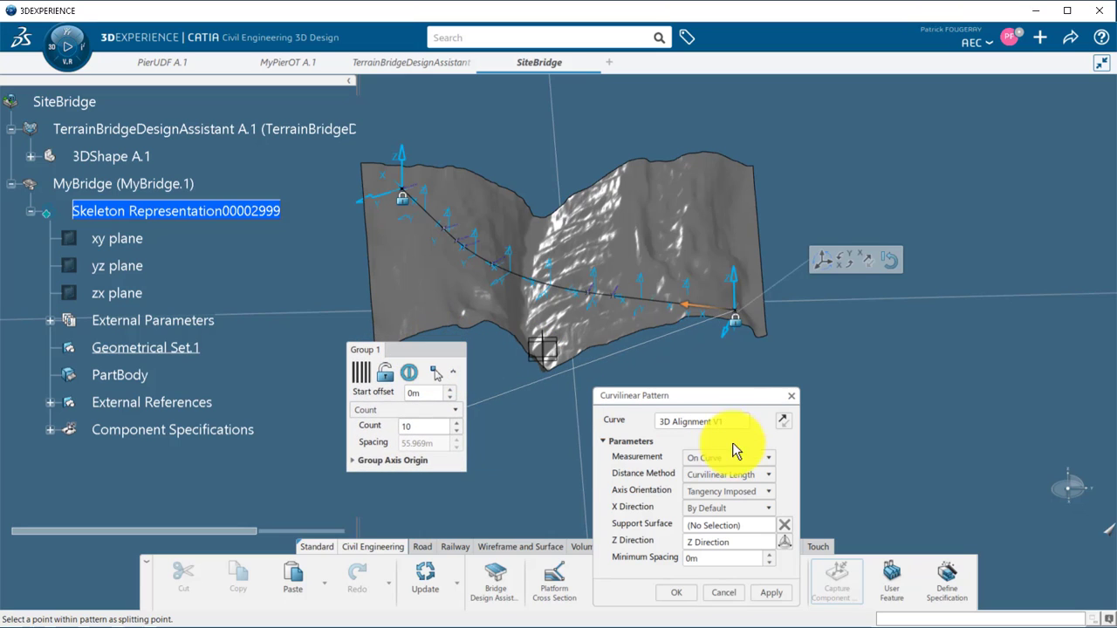
Configure the curvilinear pattern with On Projected Curve measurement and Direction Imposed axis orientation.
left_click(760, 458)
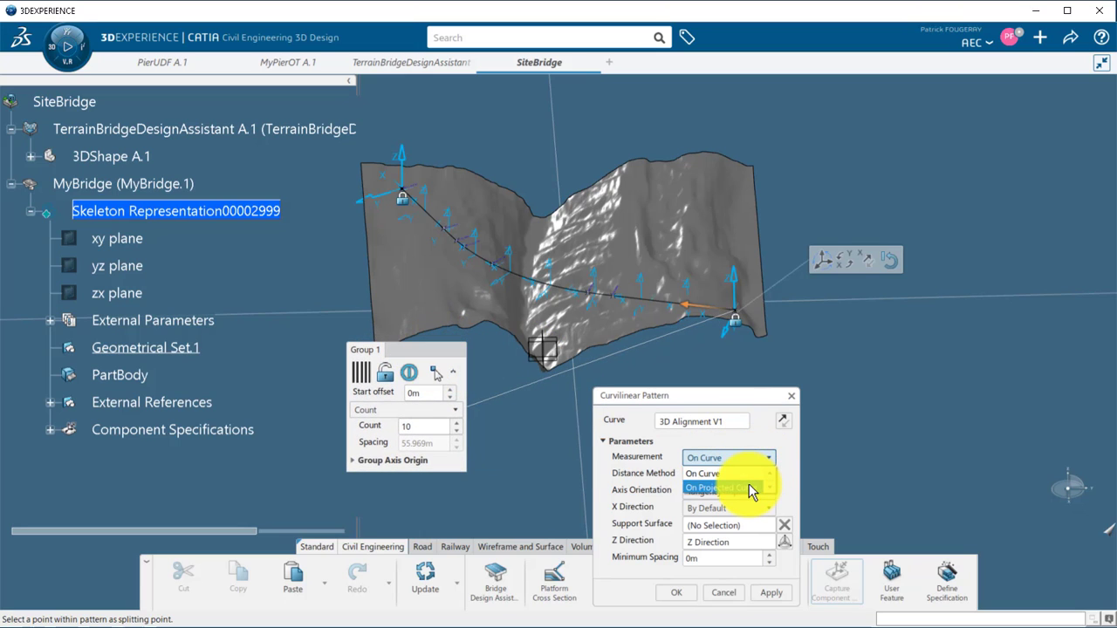
left_click(749, 488)
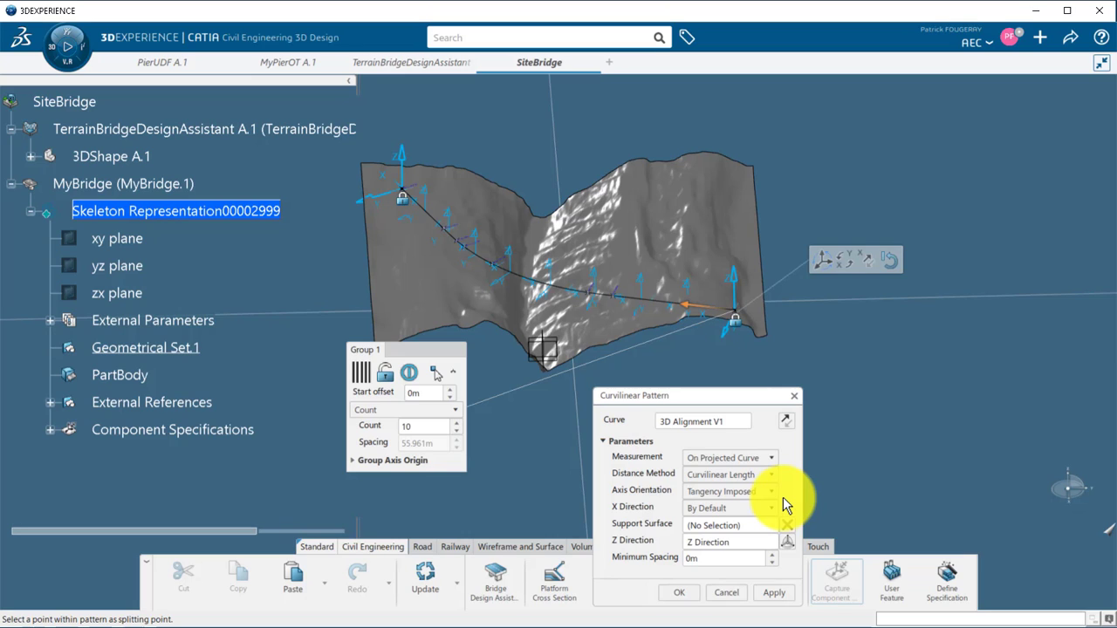
left_click(771, 493)
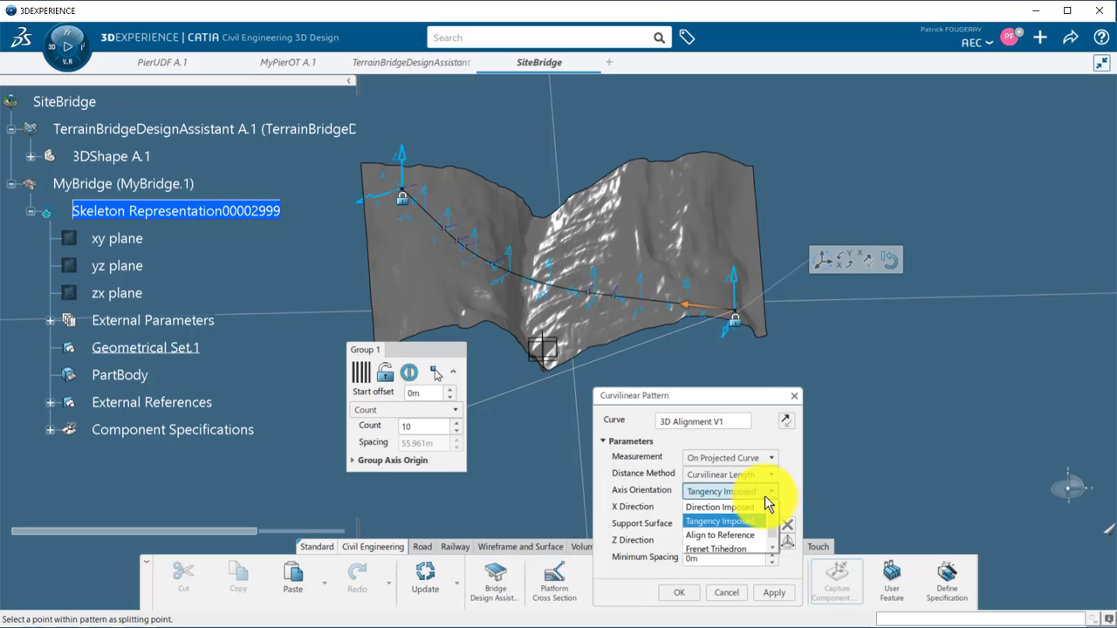
left_click(759, 507)
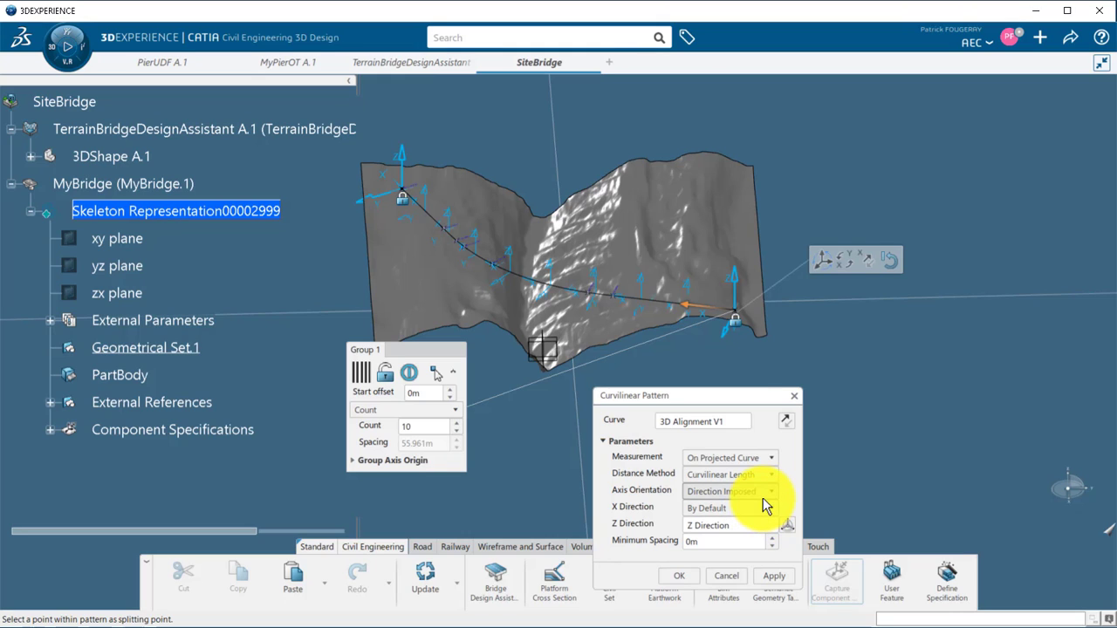
Pull in both pattern ends along the alignment, with a start offset of about 108 m and an end offset of about 187 m.
left_click(716, 319)
left_click(361, 373)
left_click(370, 402)
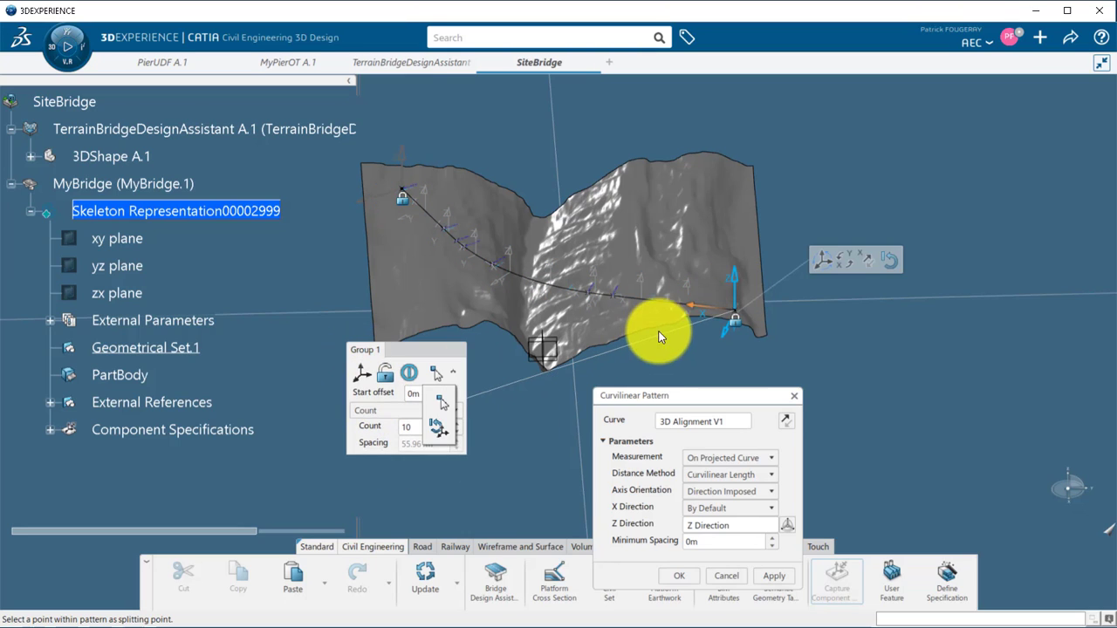
left_click_drag(696, 311, 616, 309)
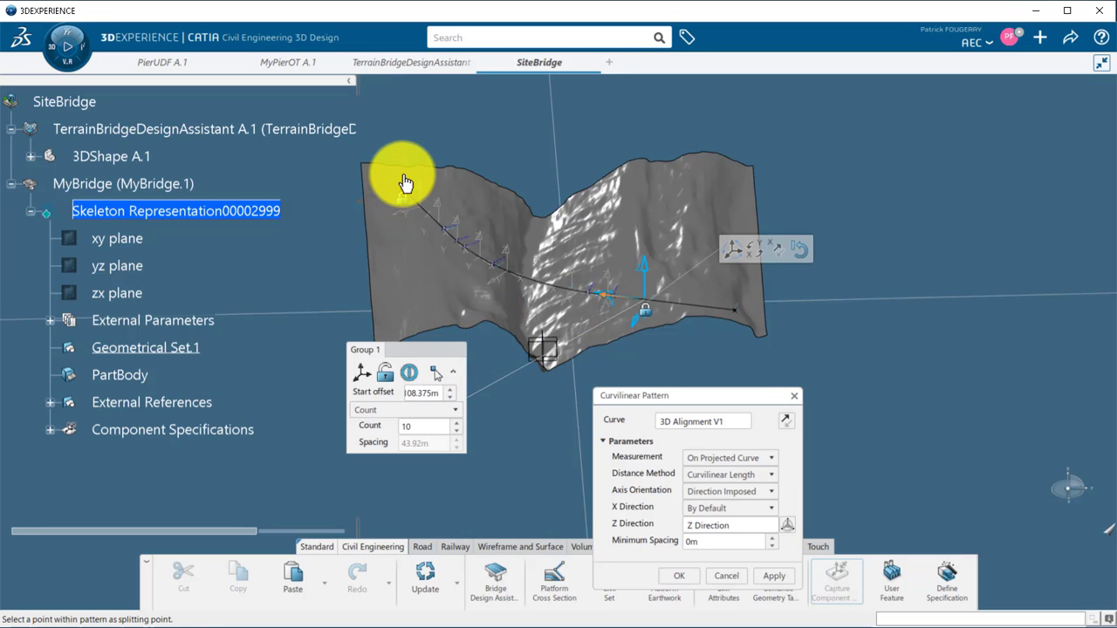
left_click(405, 167)
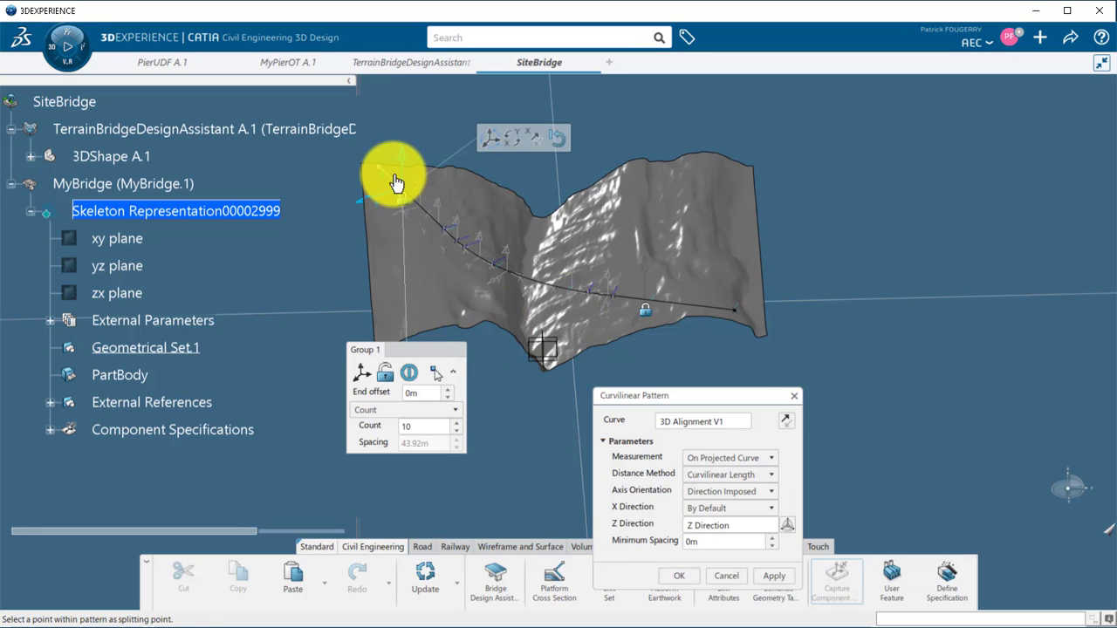
left_click_drag(390, 182, 474, 244)
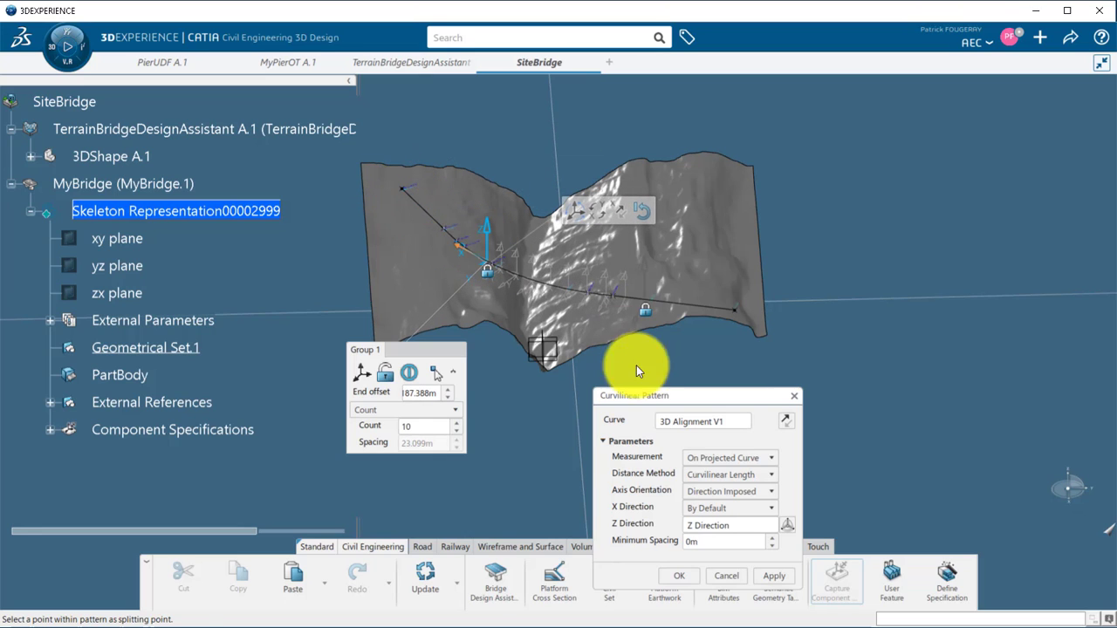
Distribute the pattern axes by Spacing instead of Count, with 30 m between axes.
left_click(456, 410)
left_click(438, 441)
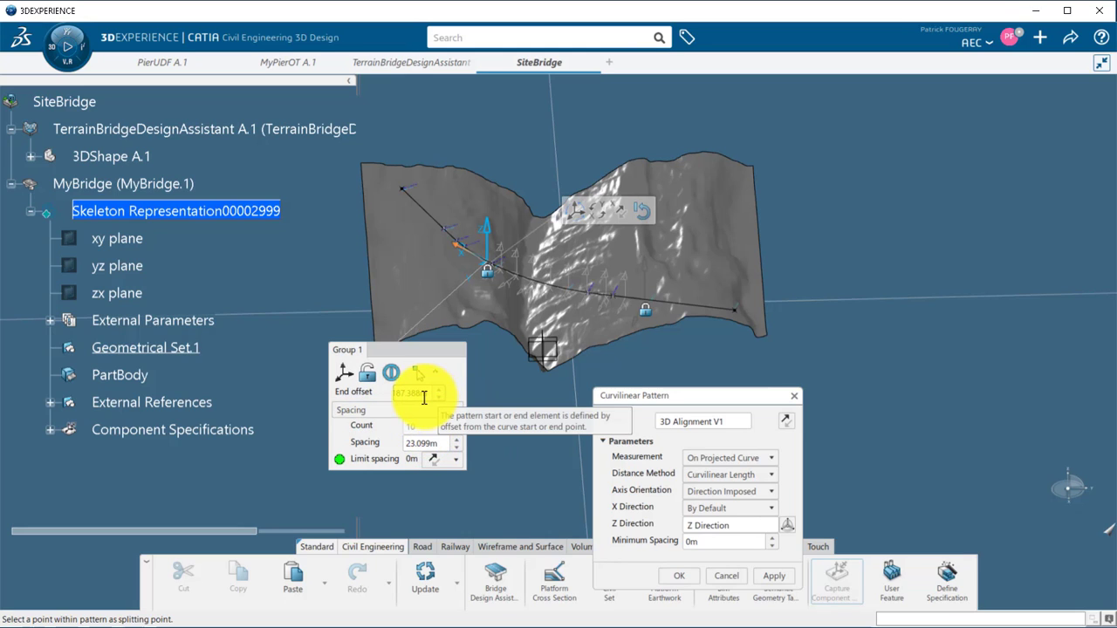
left_click_drag(430, 444, 403, 450)
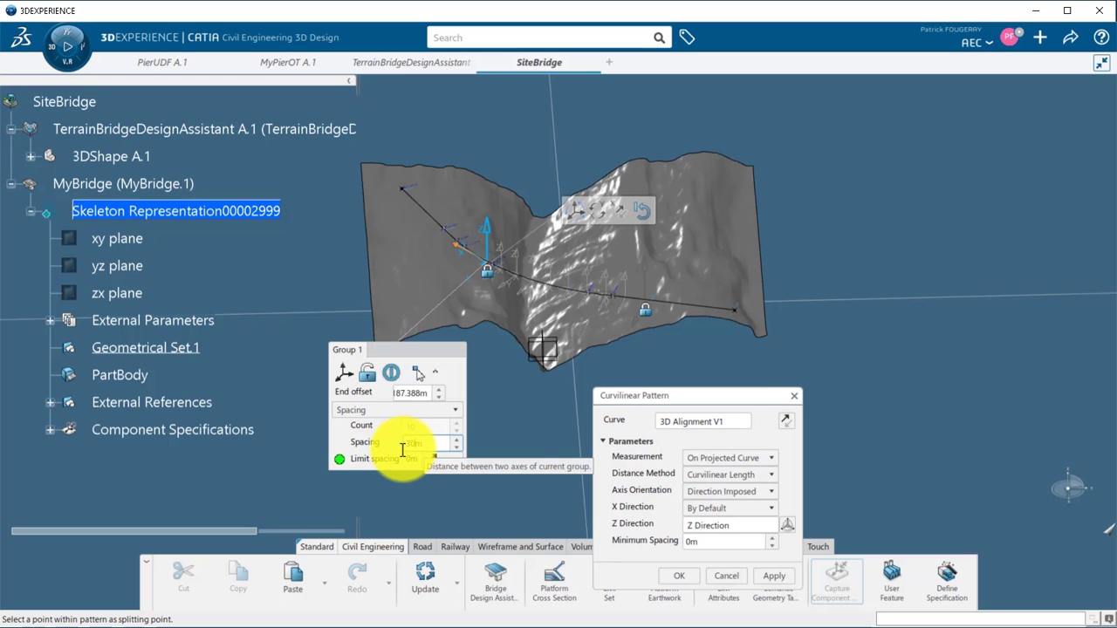
key("Return")
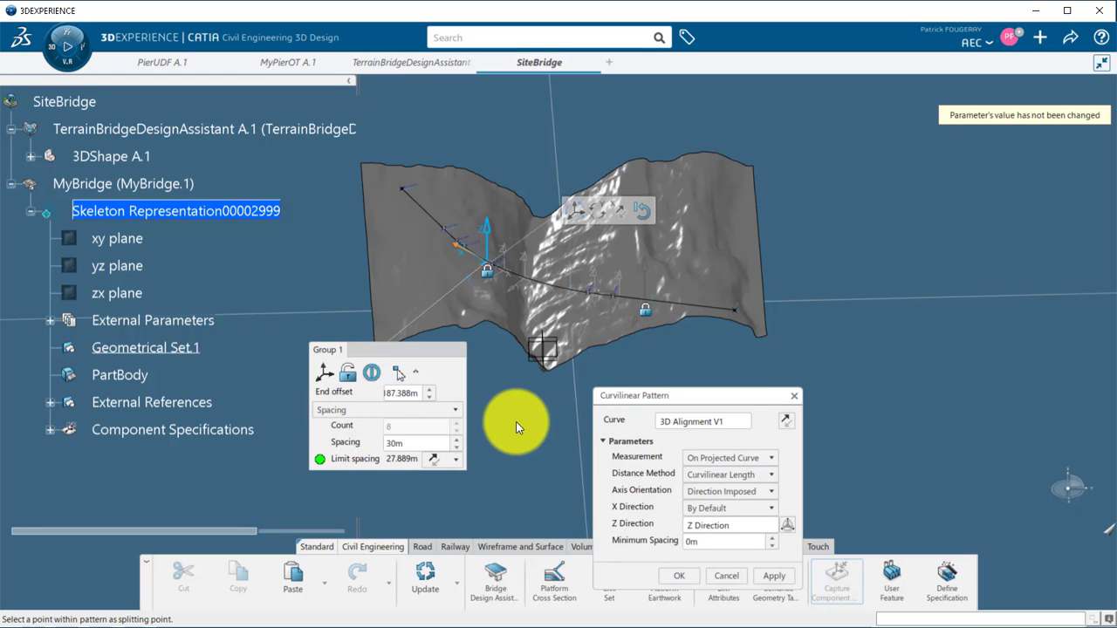
Split the pattern group at the fifth axis from its start, set the starting portion's spacing to 20 m and validate the pattern.
middle_click_drag(516, 423, 576, 310, "ctrl")
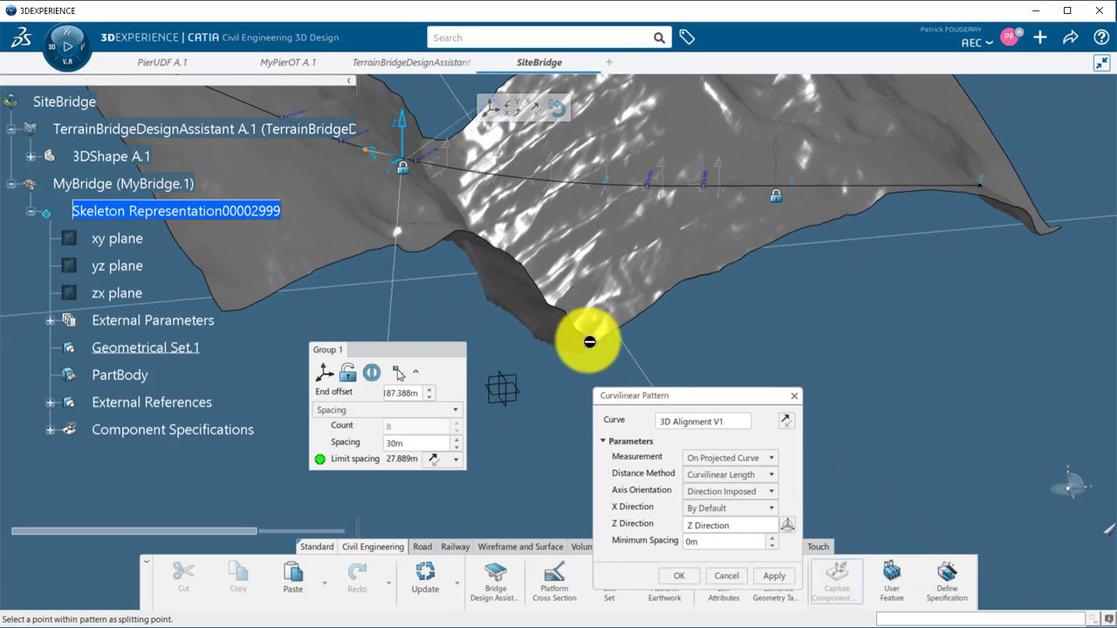
left_click(324, 373)
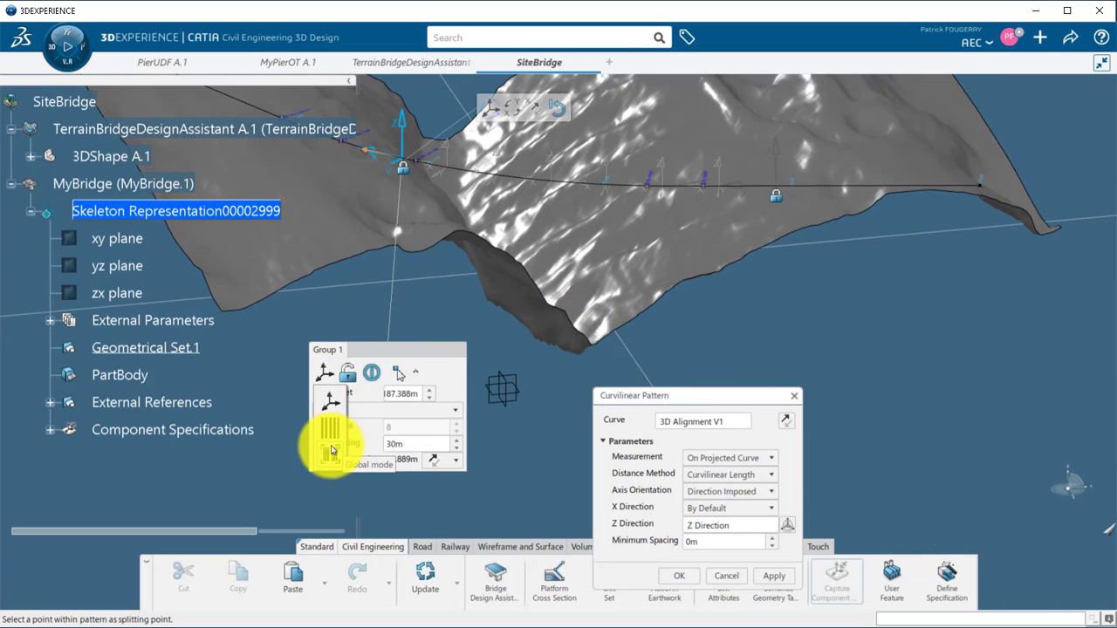
left_click(330, 434)
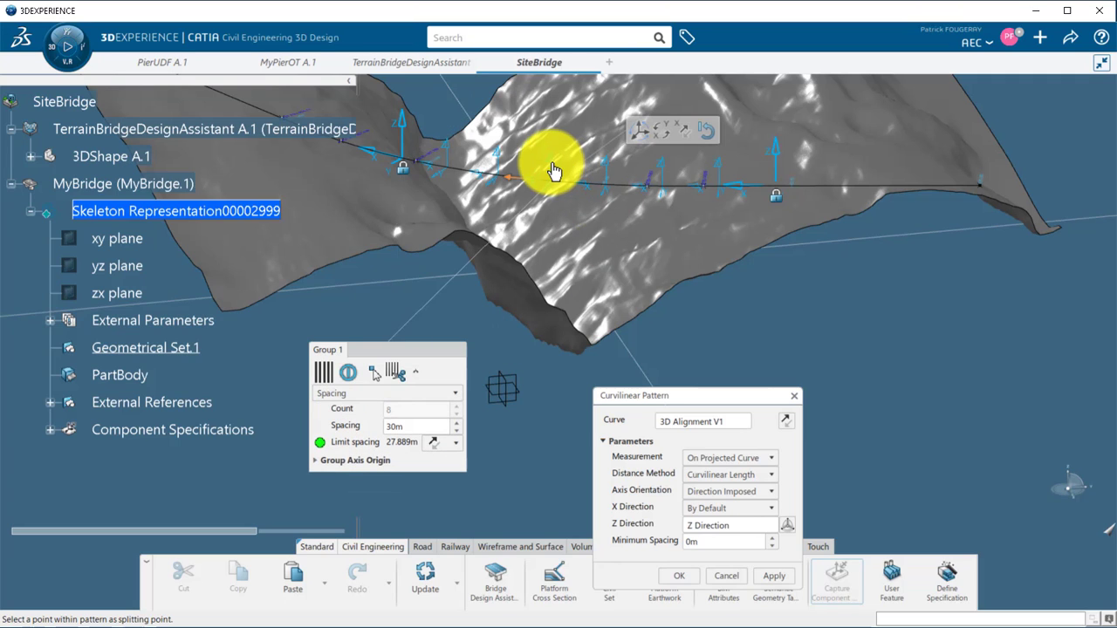
left_click(400, 374)
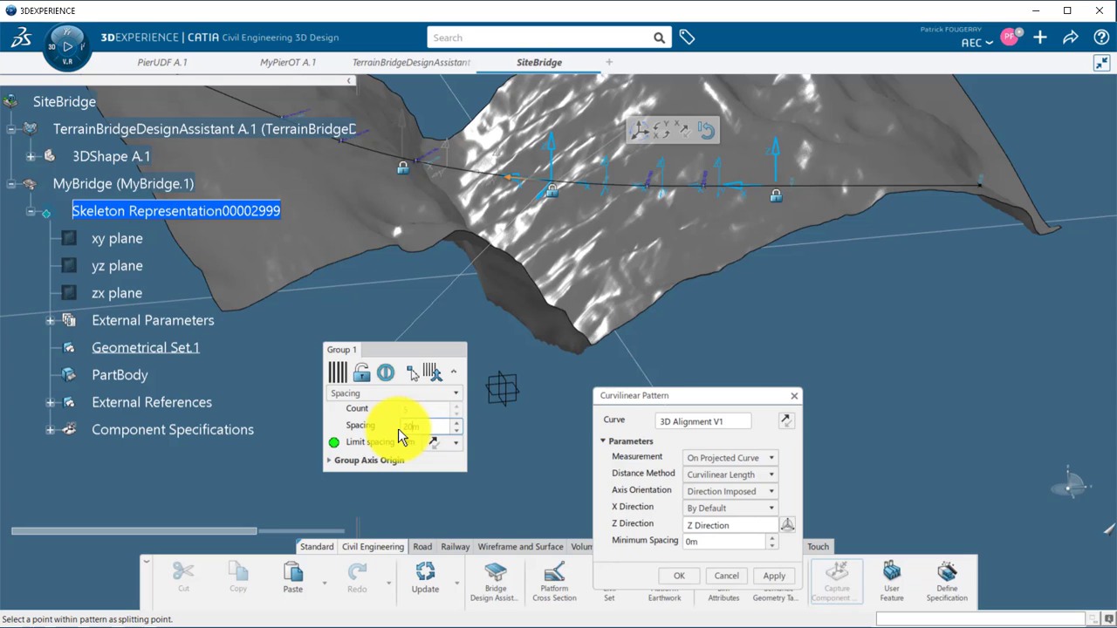
key("Return")
middle_click_drag(489, 384, 491, 434)
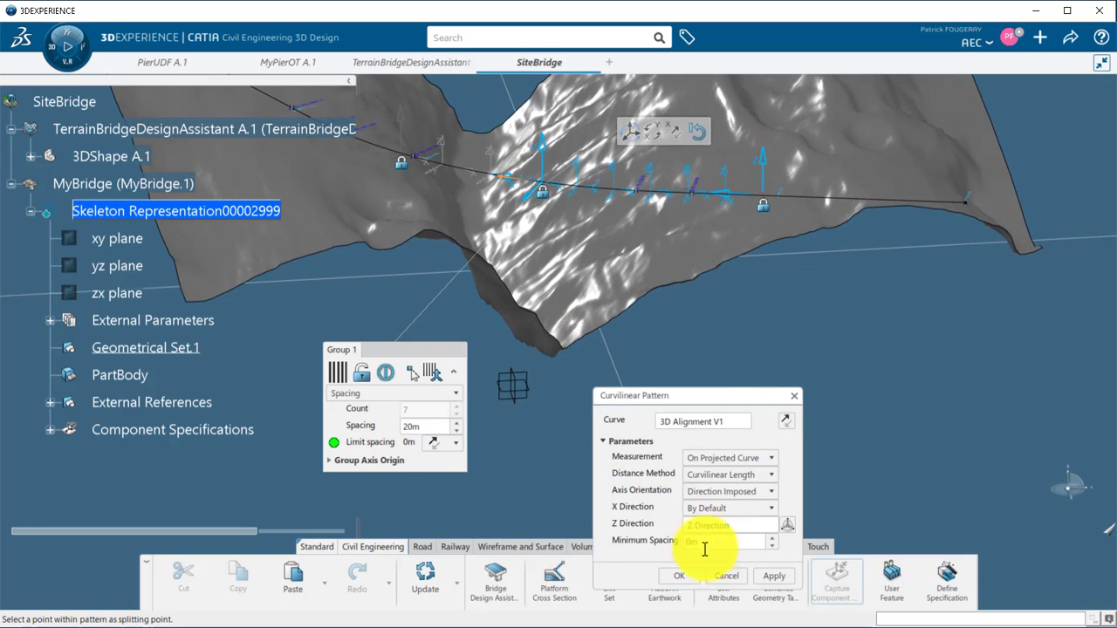
left_click(678, 576)
middle_click_drag(739, 319, 696, 332)
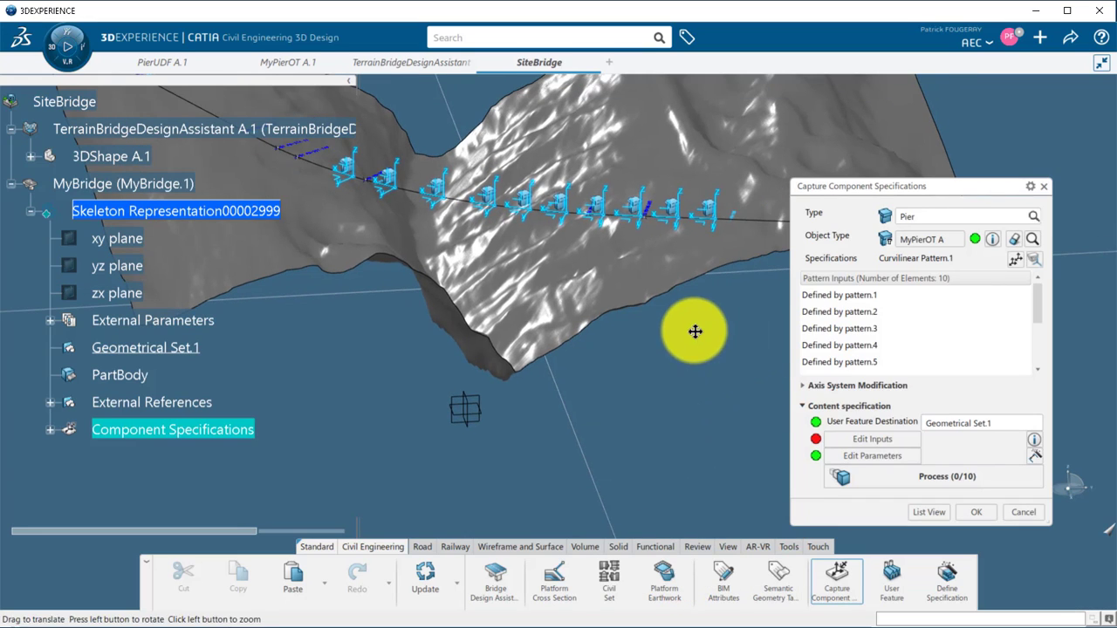
Fill the PointOnGround input of all piers with a Projection Pattern onto the Terrain surface along the Z component.
left_click(930, 427)
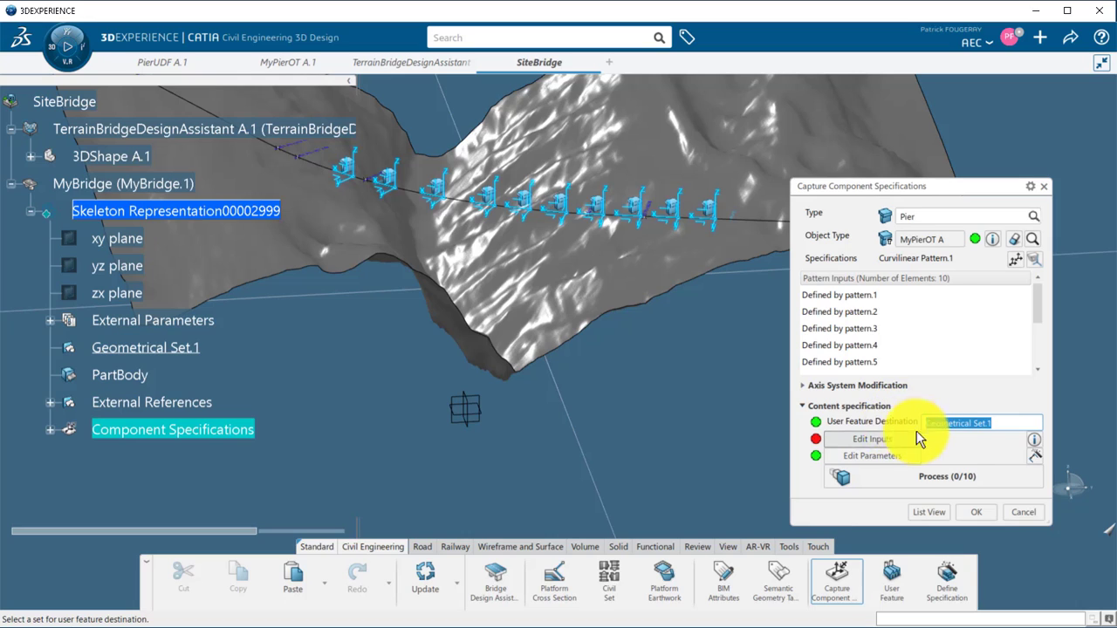
left_click(872, 441)
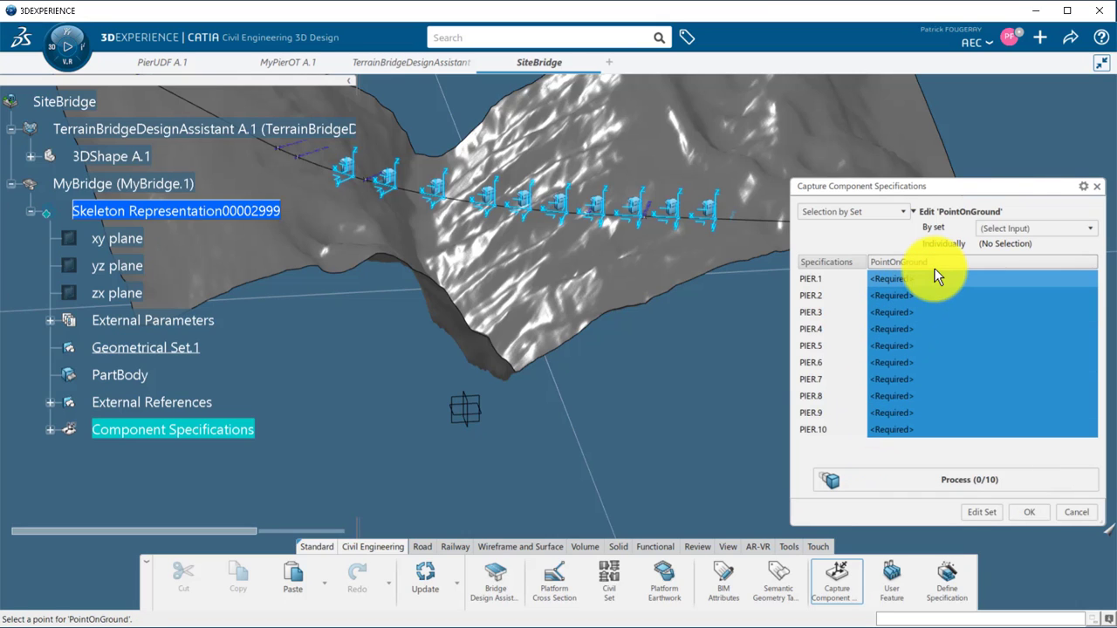
left_click(1030, 229)
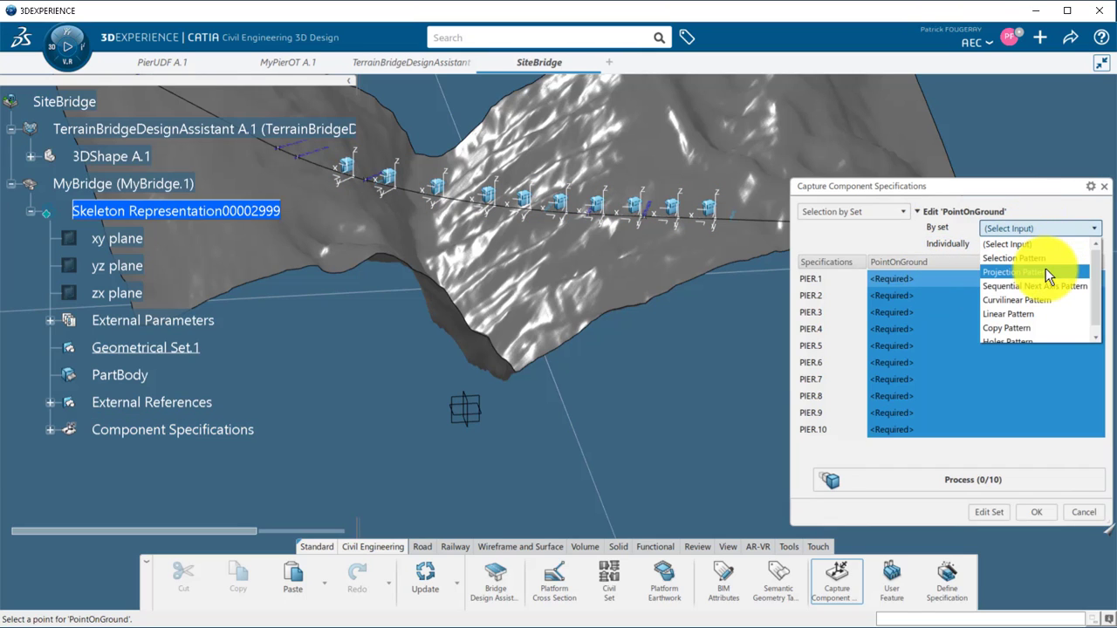
left_click(1046, 273)
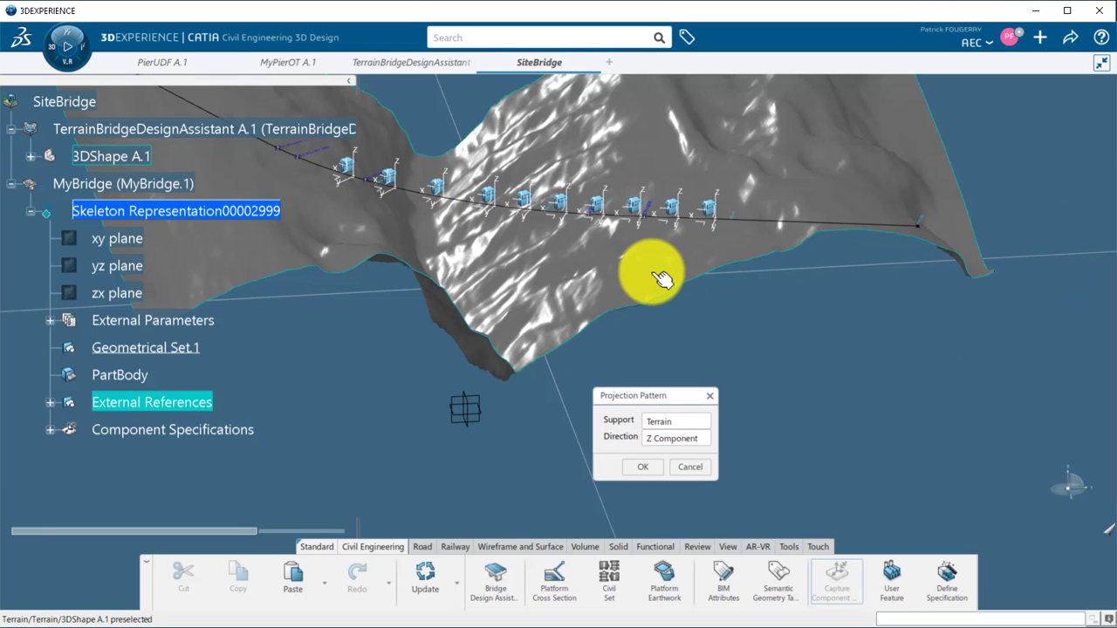
left_click(639, 468)
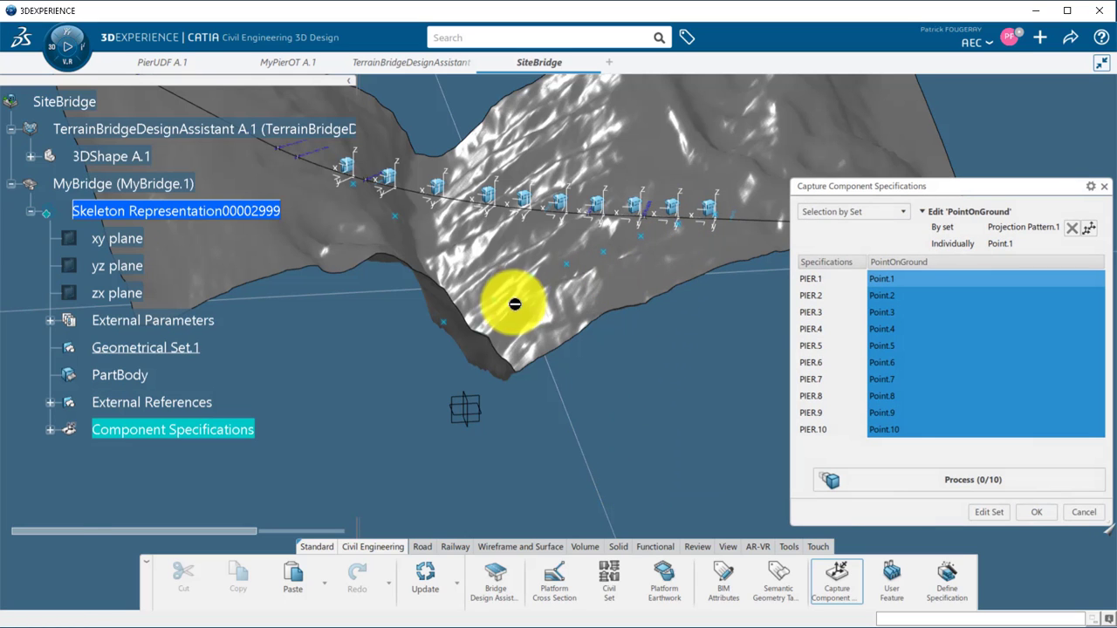
middle_click_drag(541, 319, 576, 345)
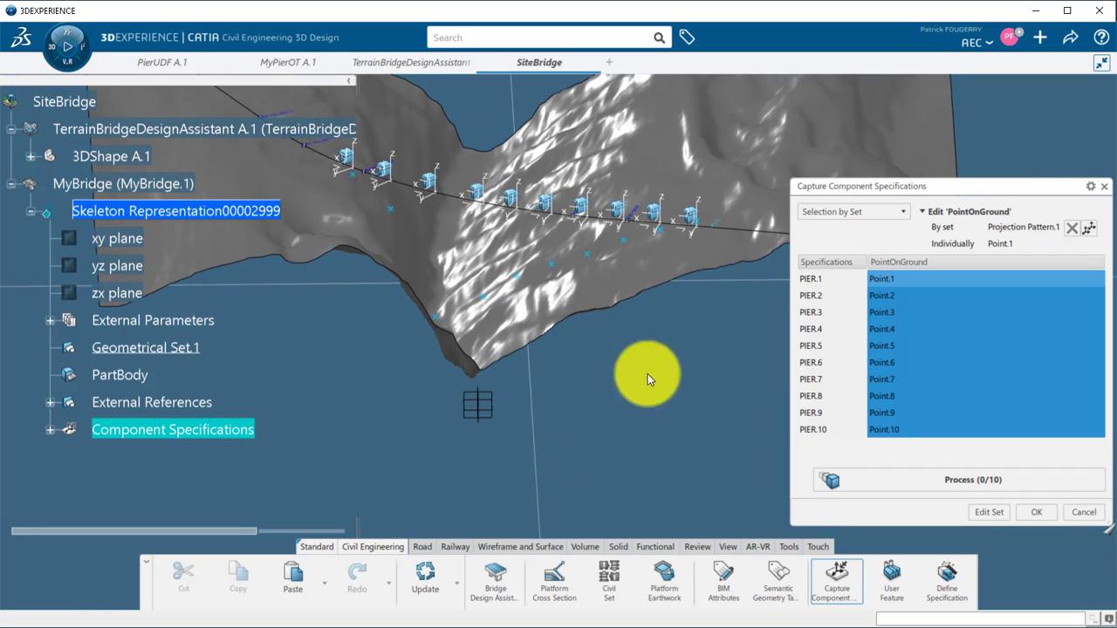
left_click(980, 513)
Set the PierWidth parameter of all pier specifications to 3 m.
left_click(870, 456)
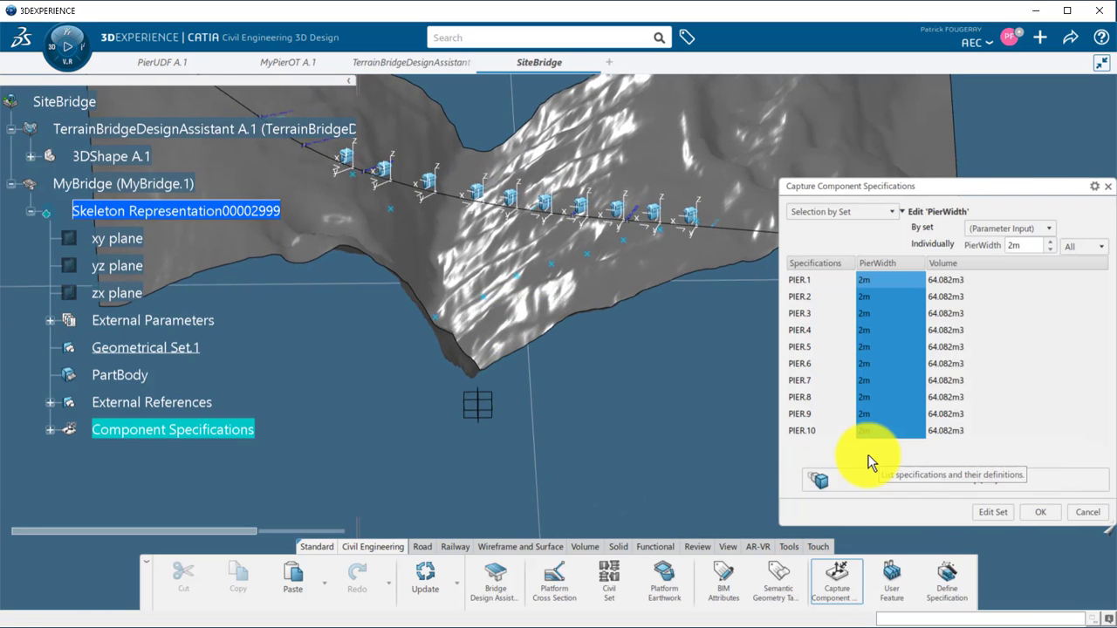
left_click(908, 279)
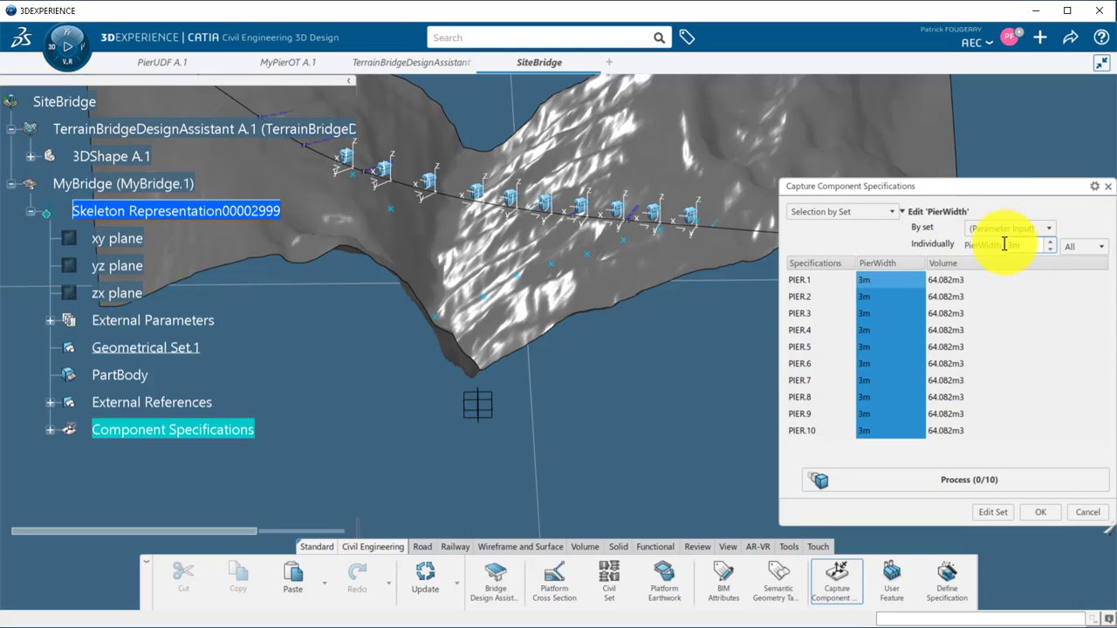
left_click(822, 367)
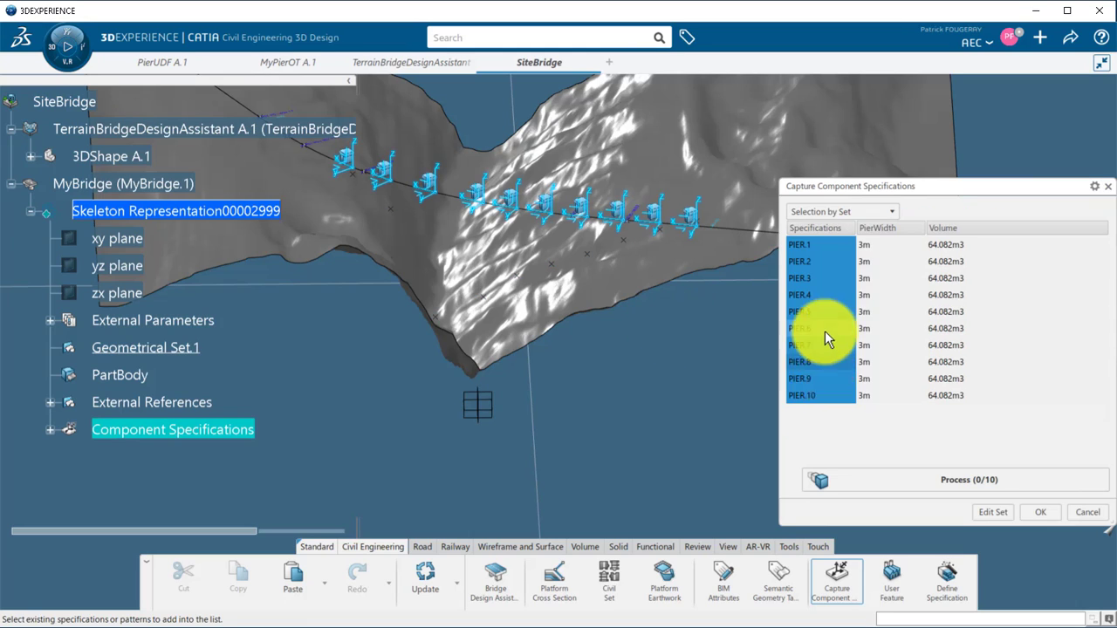
Switch the specification list to individual selection and set the PierWidth of PIER.6 alone to 5 m.
left_click(833, 211)
left_click(834, 242)
left_click(877, 329)
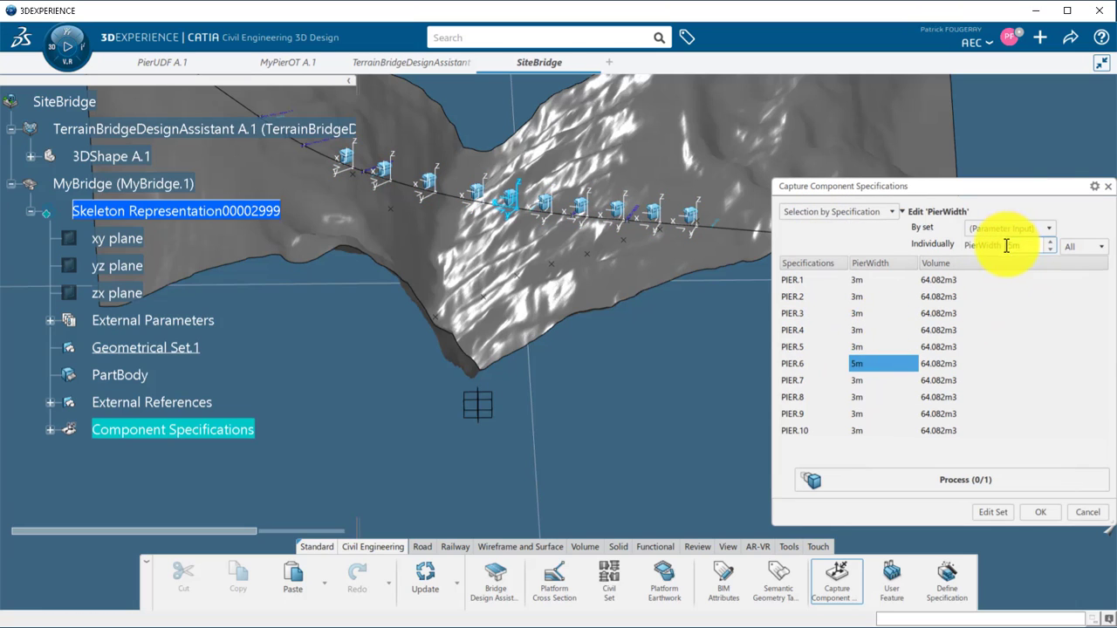
Process all ten pier specifications of the set to generate the pier features and validate the component capture.
left_click(986, 510)
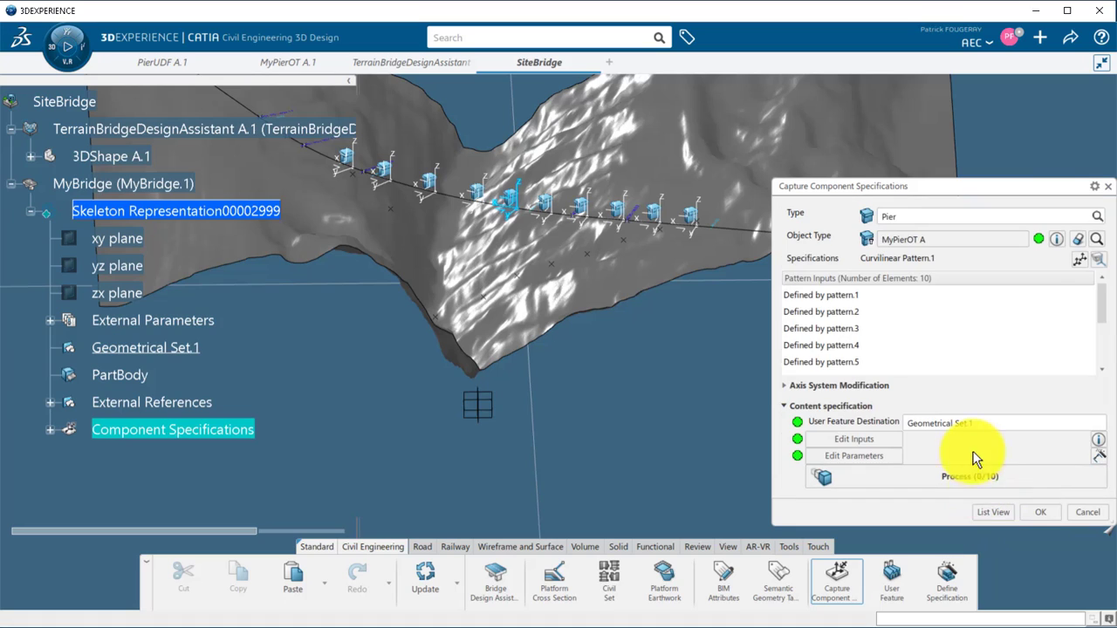
left_click(963, 477)
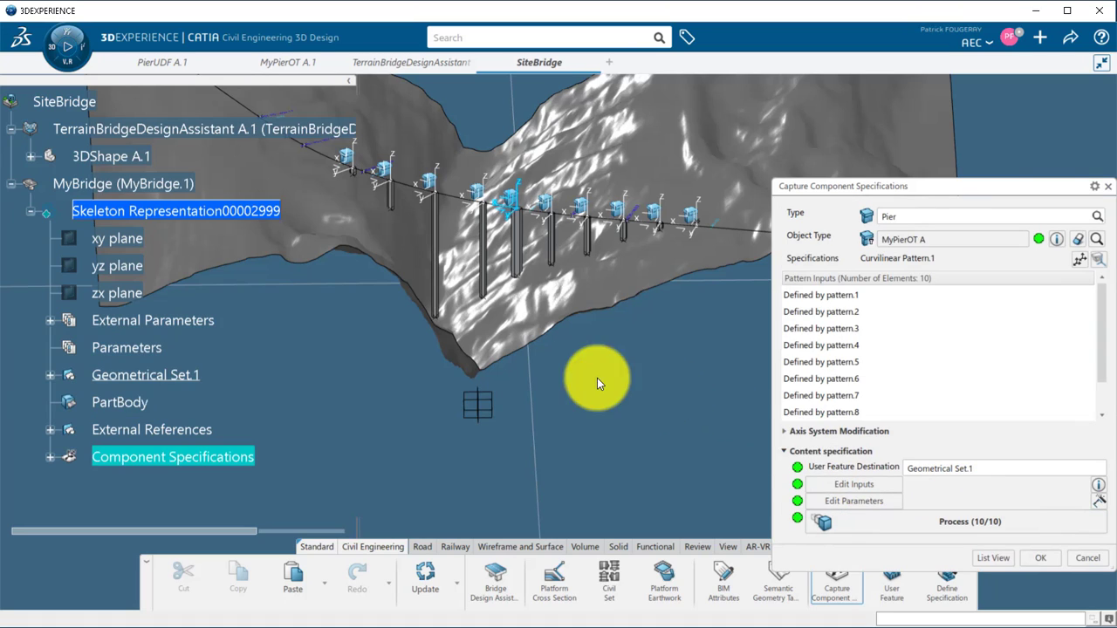
middle_click_drag(598, 380, 658, 319)
left_click(1039, 558)
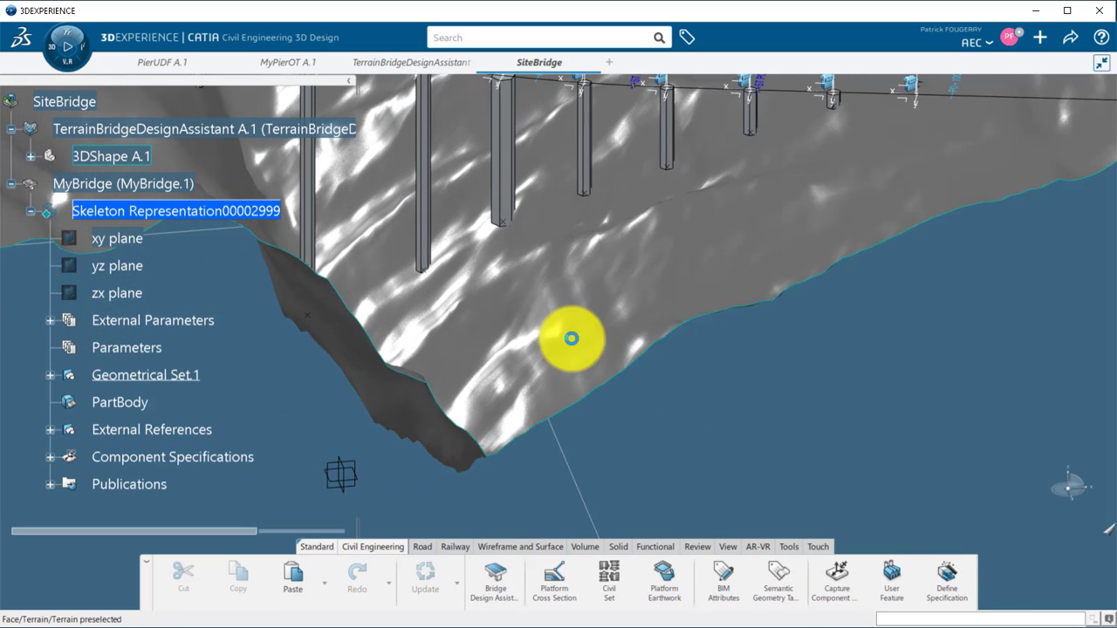
middle_click_drag(499, 219, 520, 366)
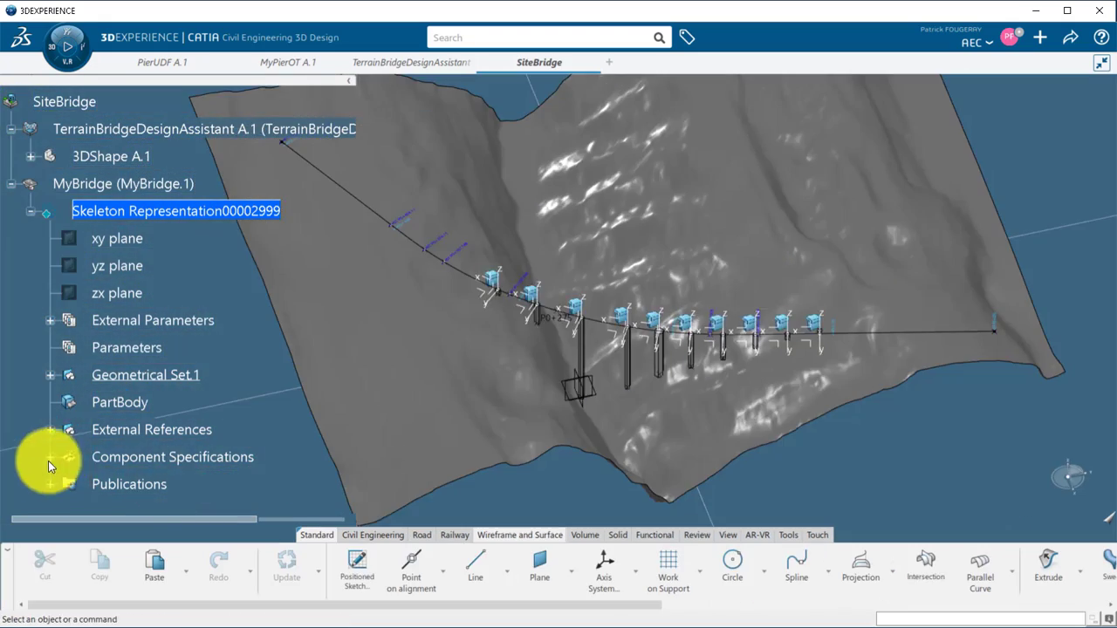
Edit MyPierOT Set.1's curvilinear pattern, moving the PIER.8 axis along the alignment closer to PIER.9, and reprocess the ten piers.
left_click(50, 457)
double_click(194, 472)
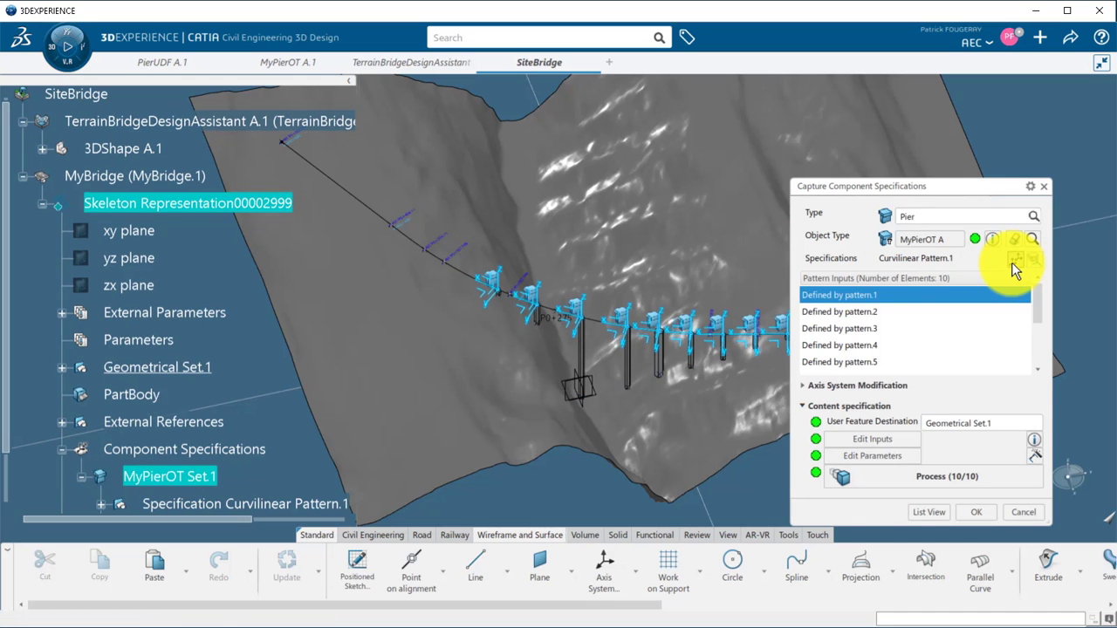
left_click(1015, 260)
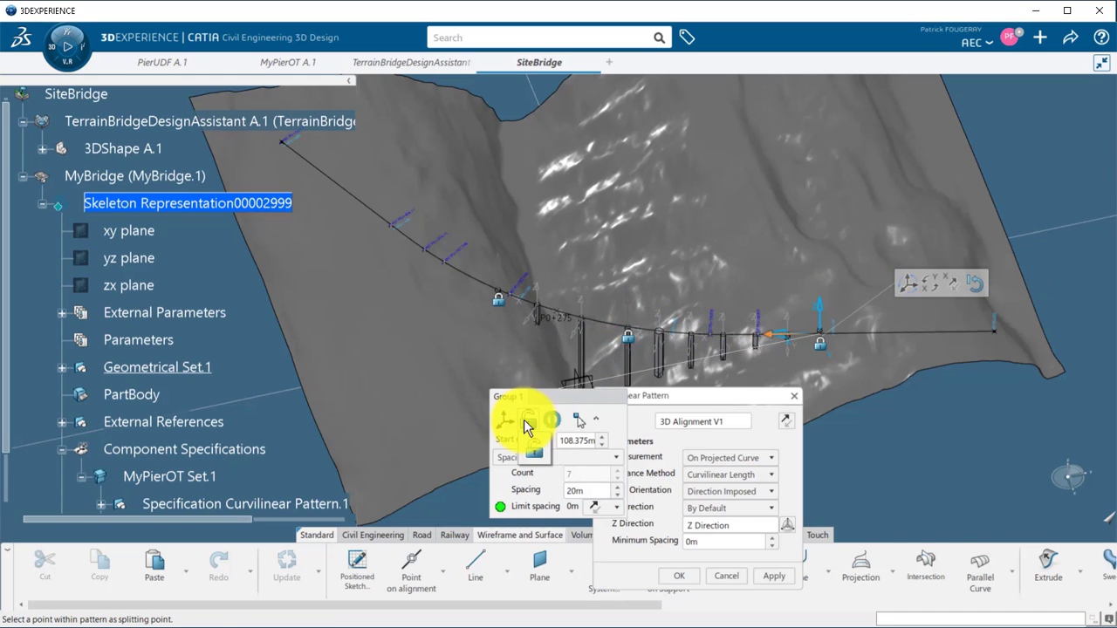
left_click(585, 312)
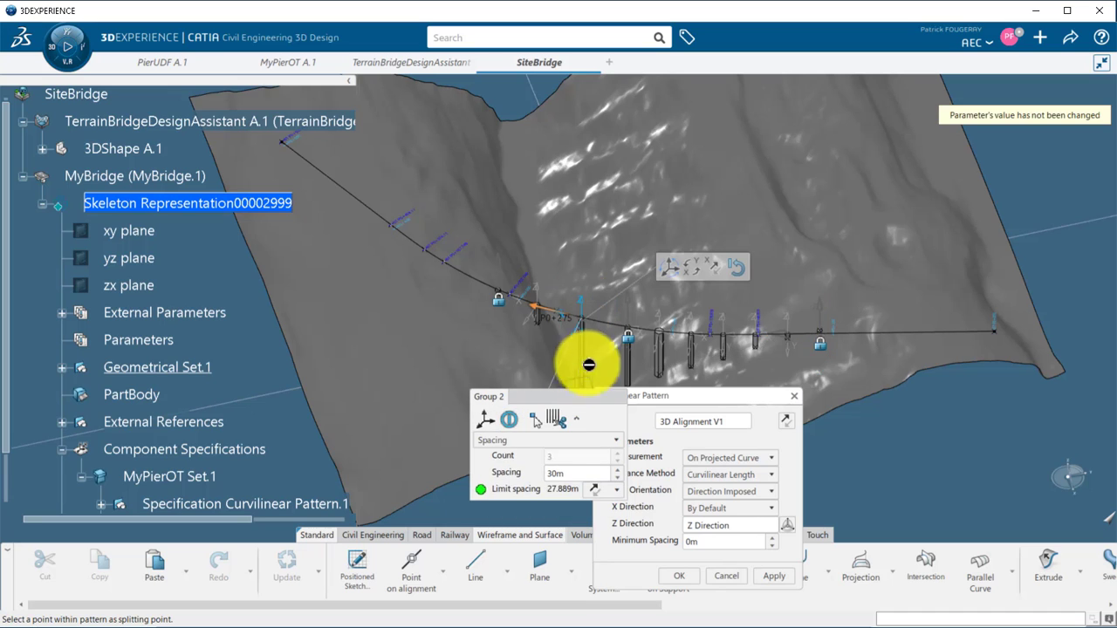
left_click(534, 419)
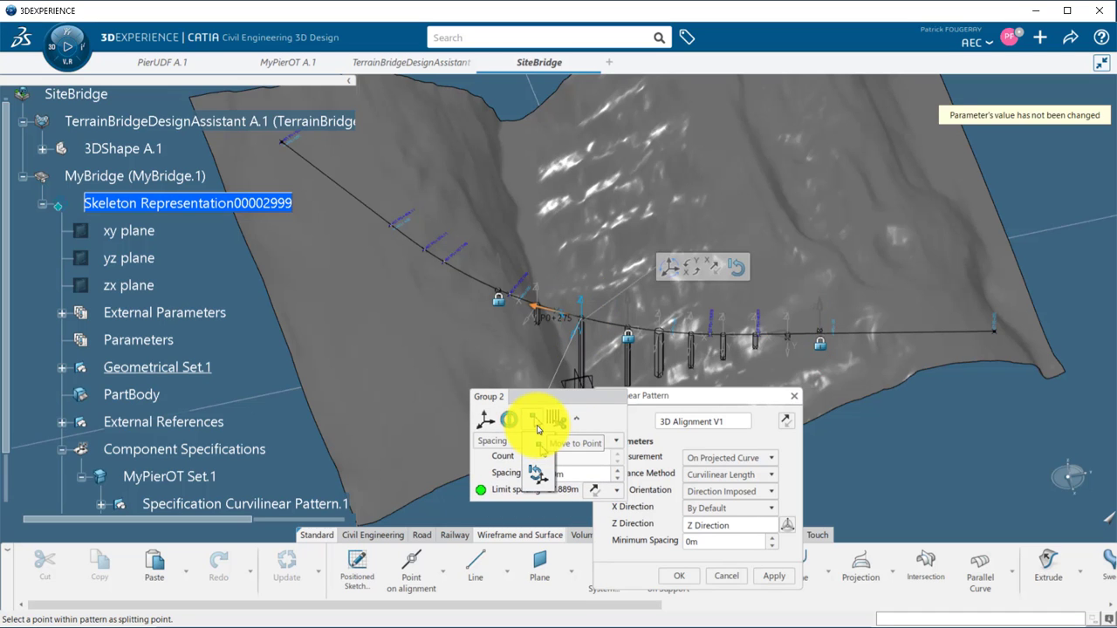
left_click(568, 319)
left_click(686, 576)
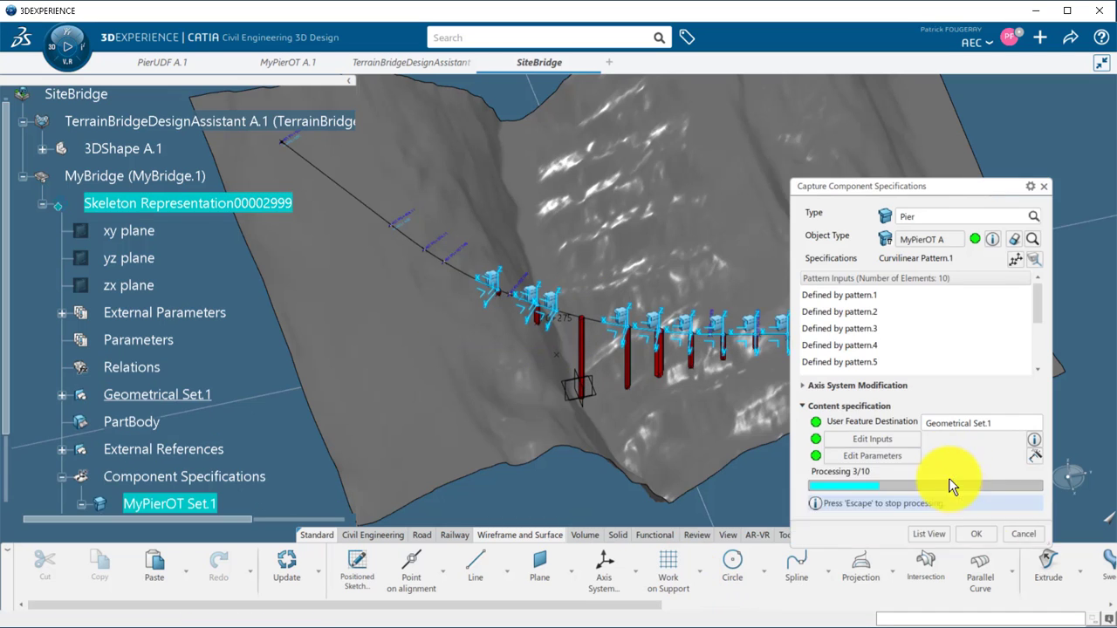
left_click(968, 553)
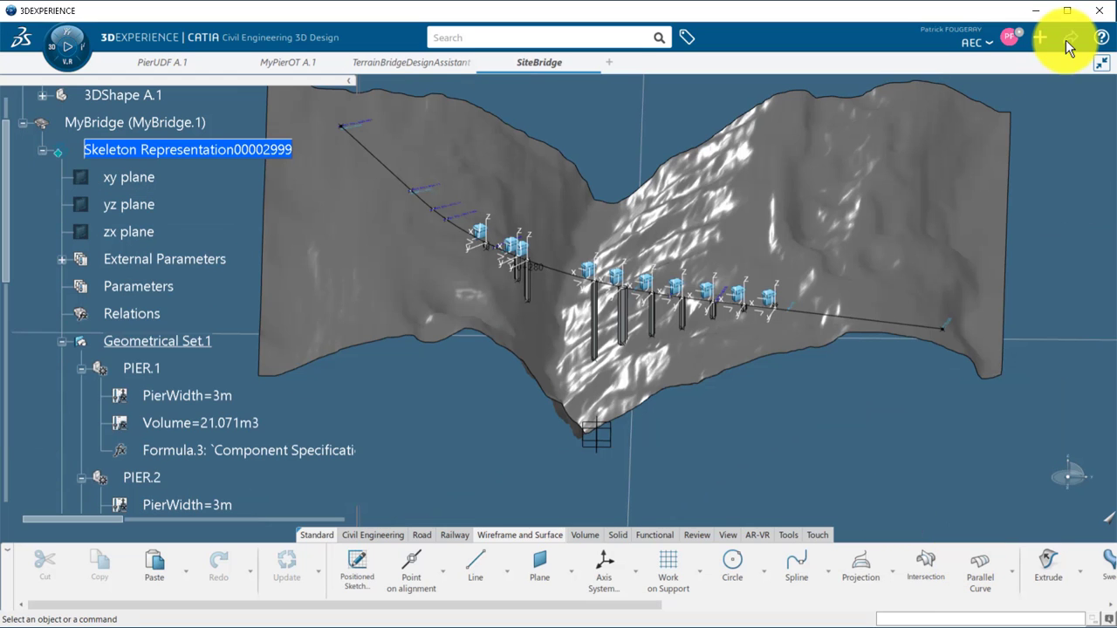
Start a report generation and search for "Concrete" to pick the Concrete Volume Report LOD2 report.
left_click(1067, 39)
left_click(1071, 122)
left_click(1025, 86)
left_click(492, 38)
type("Concrete")
key("Return")
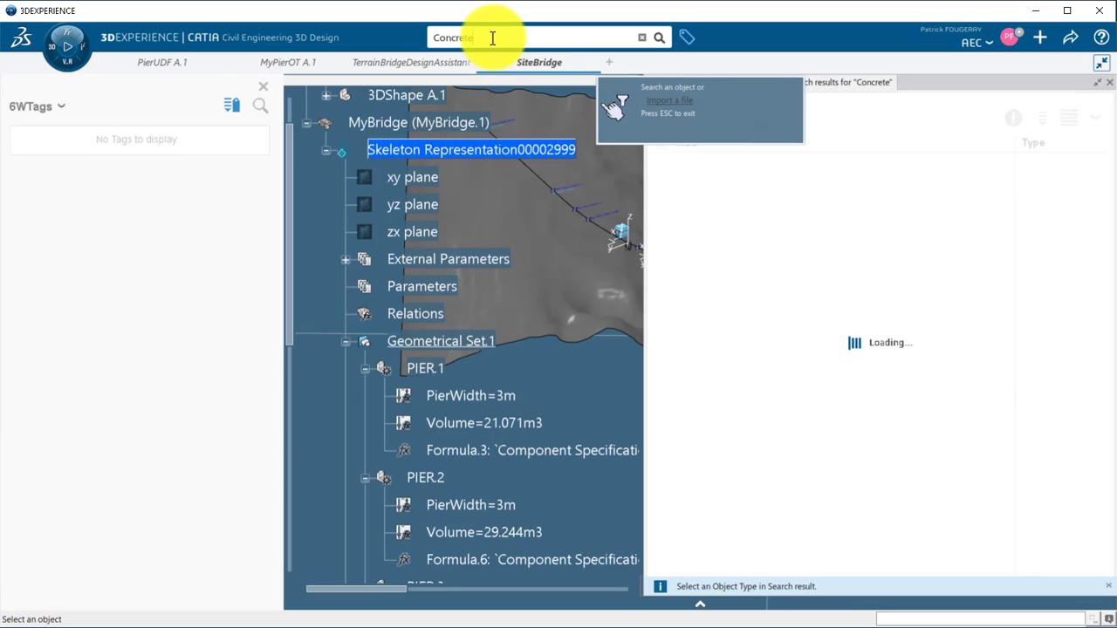
left_click(683, 167)
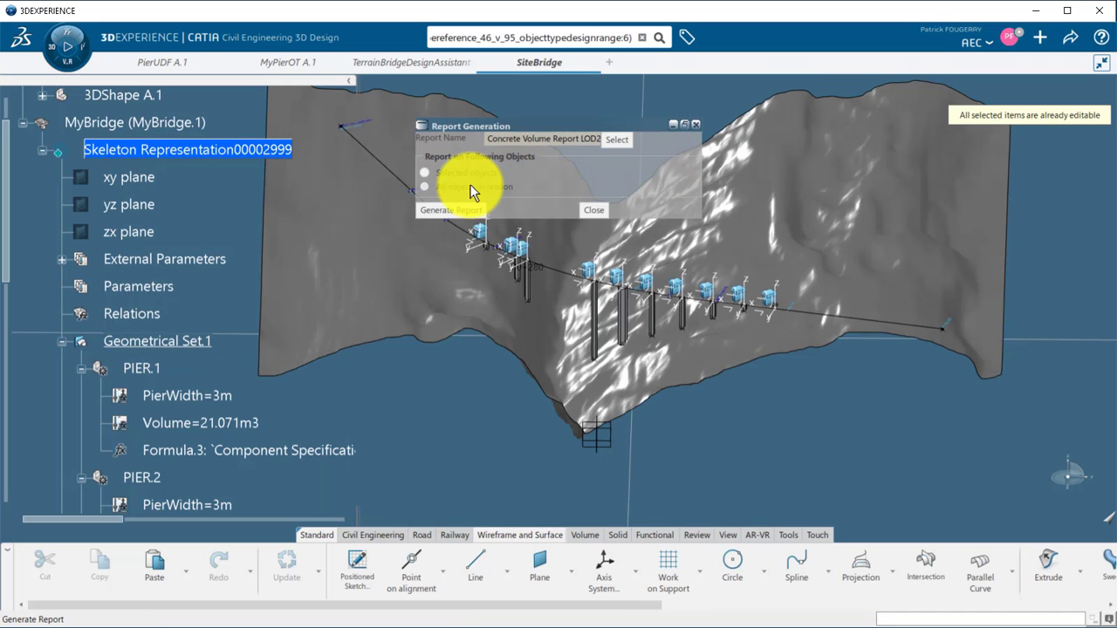
Generate the concrete volume report, review the volume of each pier and close the report.
left_click(473, 207)
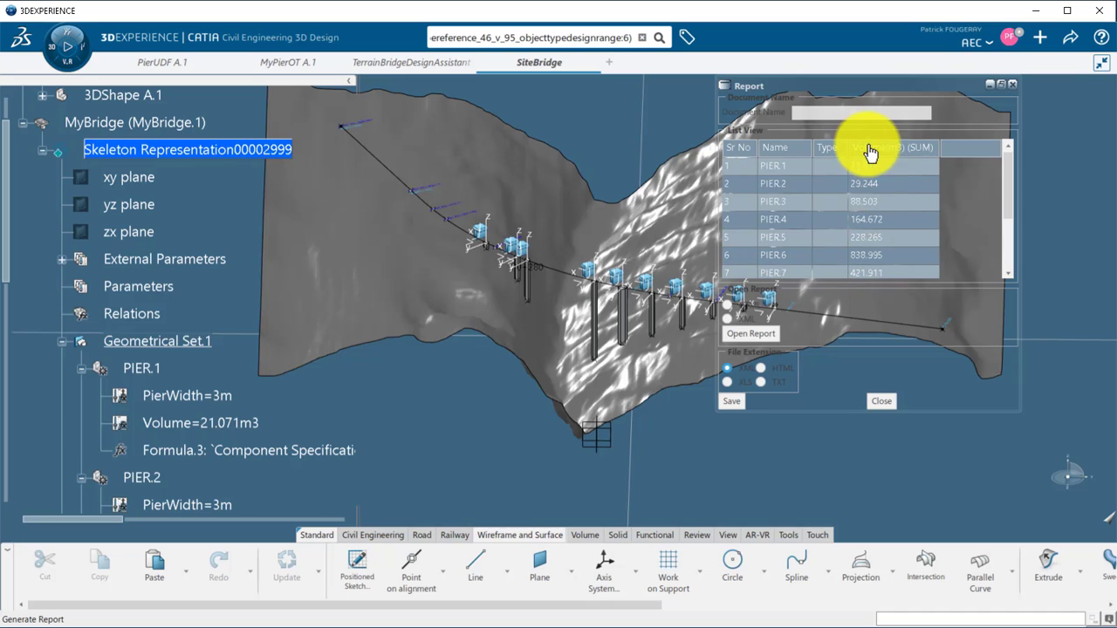
left_click(880, 399)
left_click(598, 208)
Change the level of development of MyBridge, exposing and synchronizing all ten pier specifications with the Product scope.
middle_click_drag(735, 388, 694, 361)
middle_click_drag(476, 272, 467, 340)
left_click(174, 122)
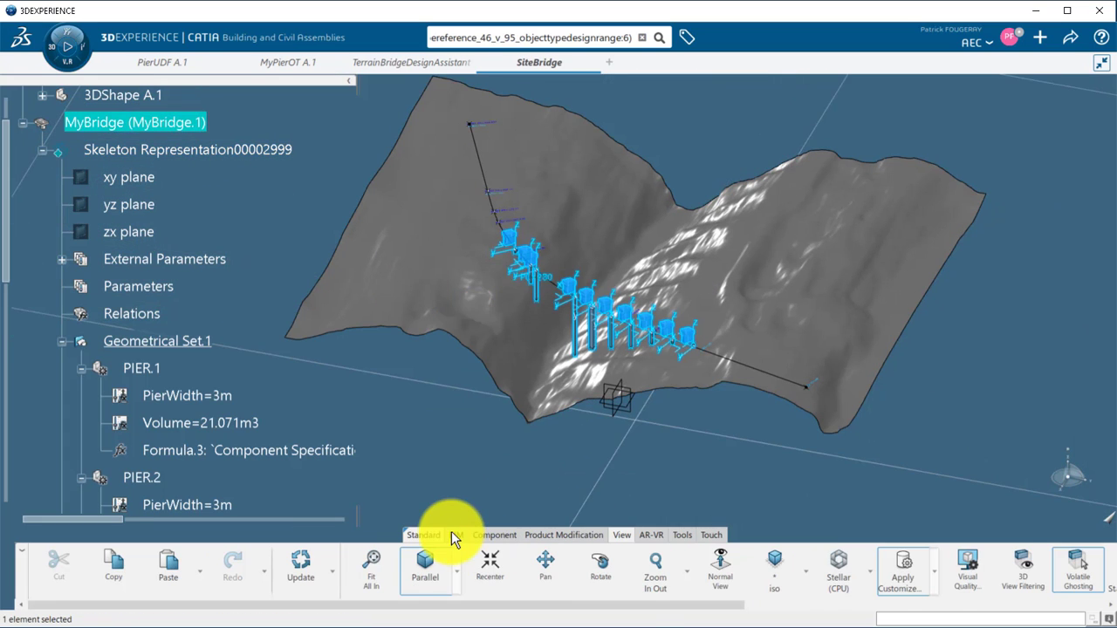
left_click(454, 535)
left_click(494, 546)
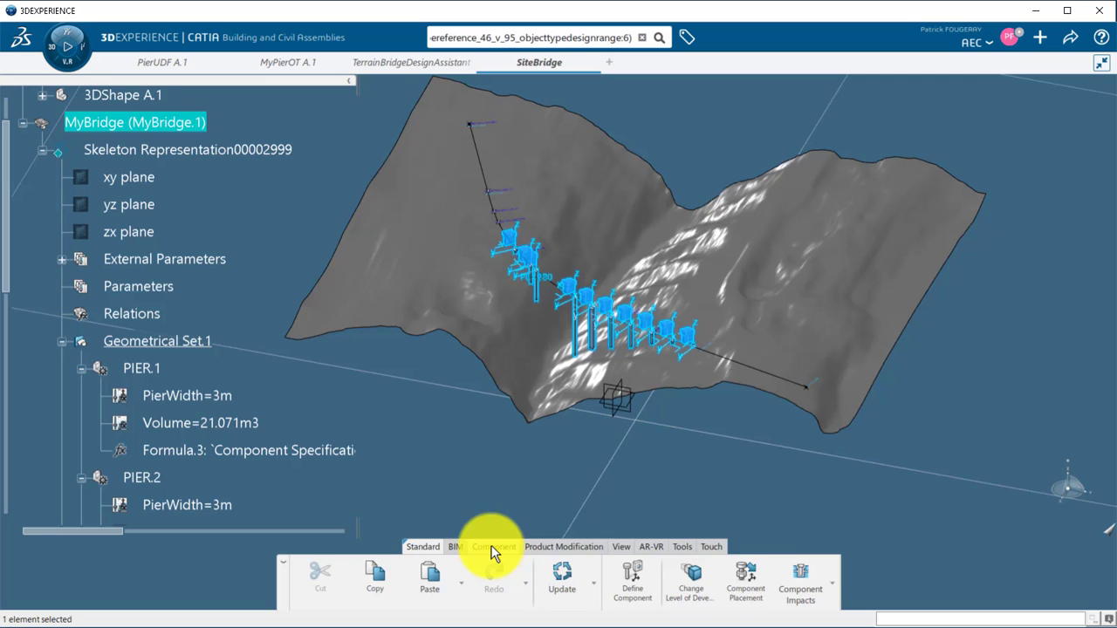
left_click(693, 582)
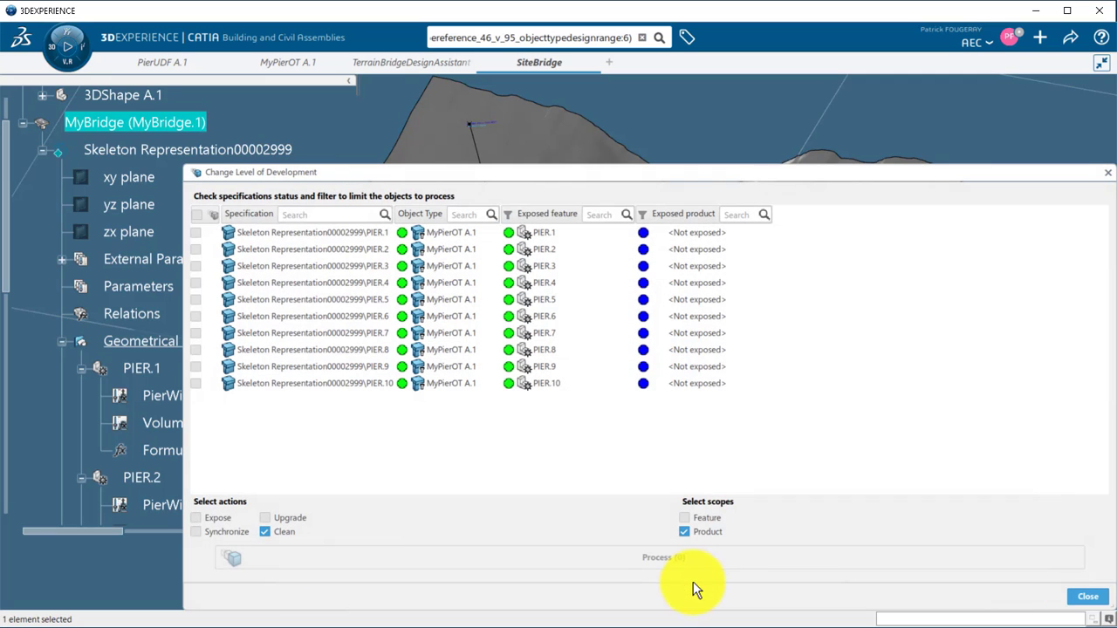
left_click(195, 214)
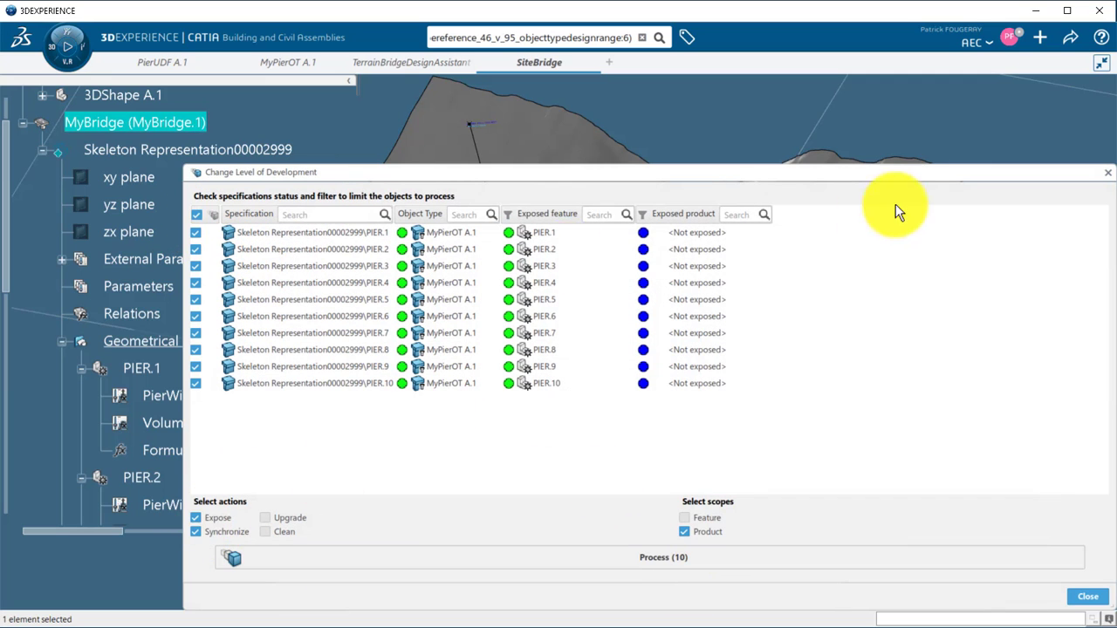
left_click(43, 150)
left_click(678, 559)
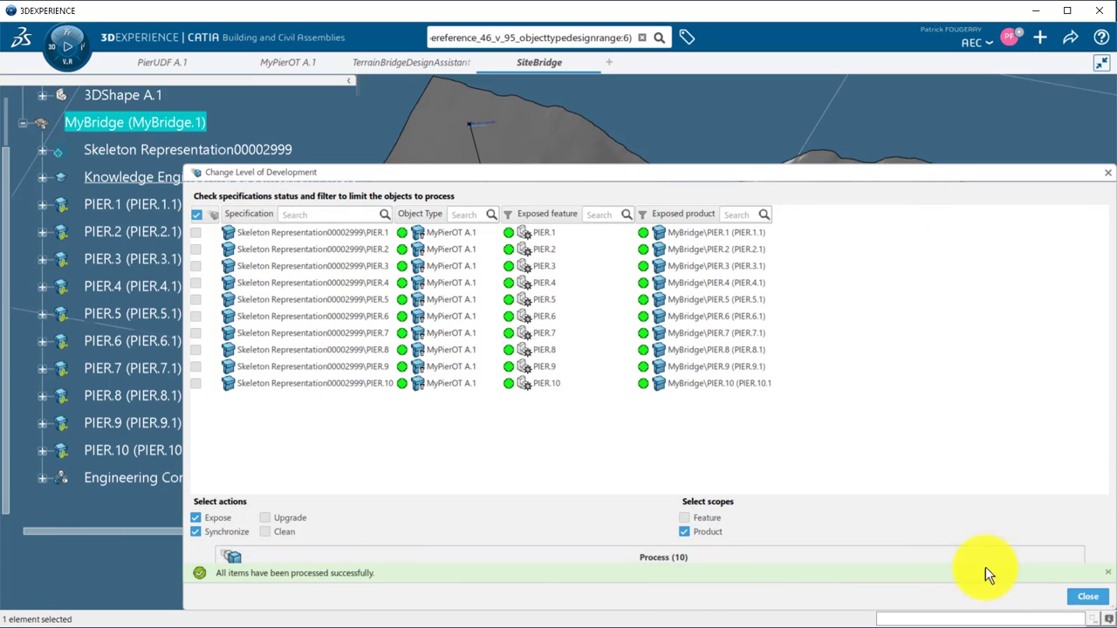
left_click(1087, 597)
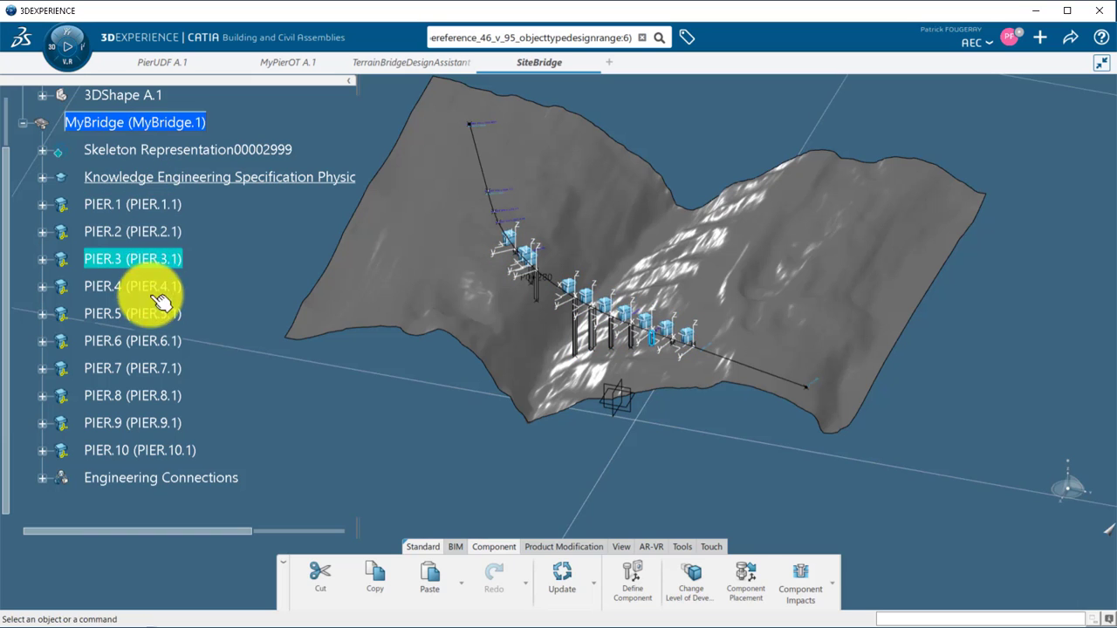
Activate MyBridge's skeleton representation and reopen the MyPierOT Set.1 component specifications for editing.
middle_click_drag(441, 424, 472, 423)
left_click(42, 149)
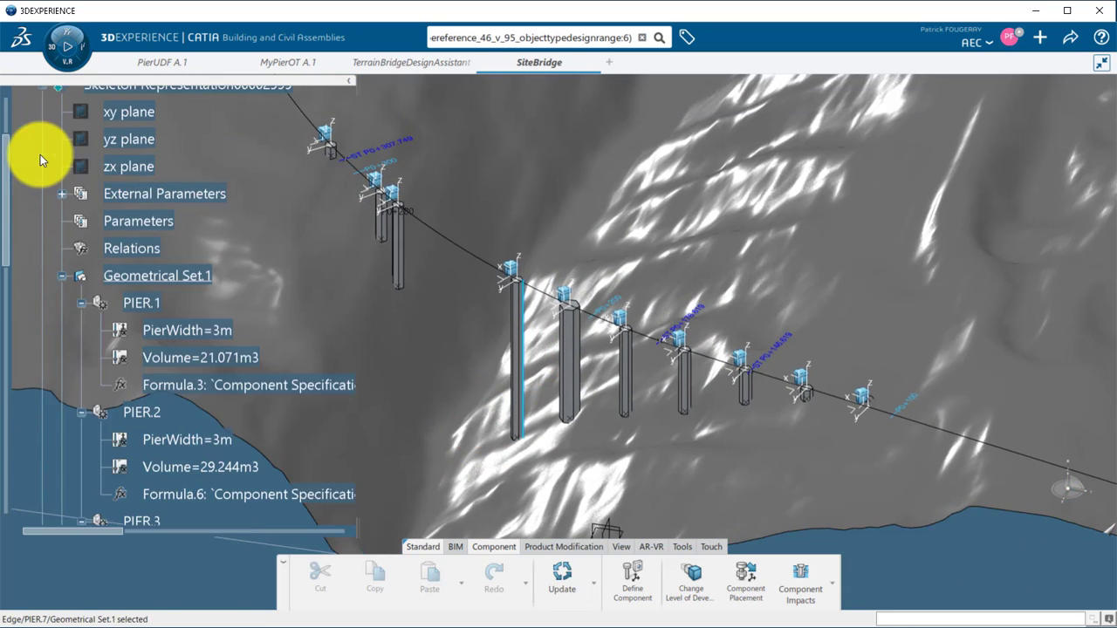
scroll(200, 142, "up", 1)
double_click(202, 142)
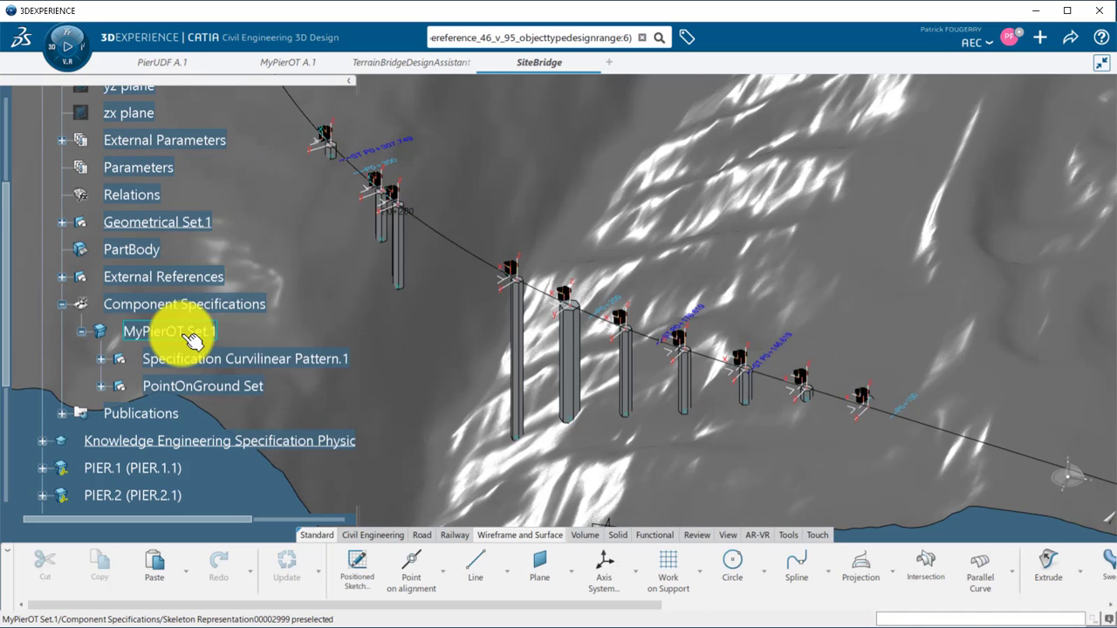
double_click(191, 333)
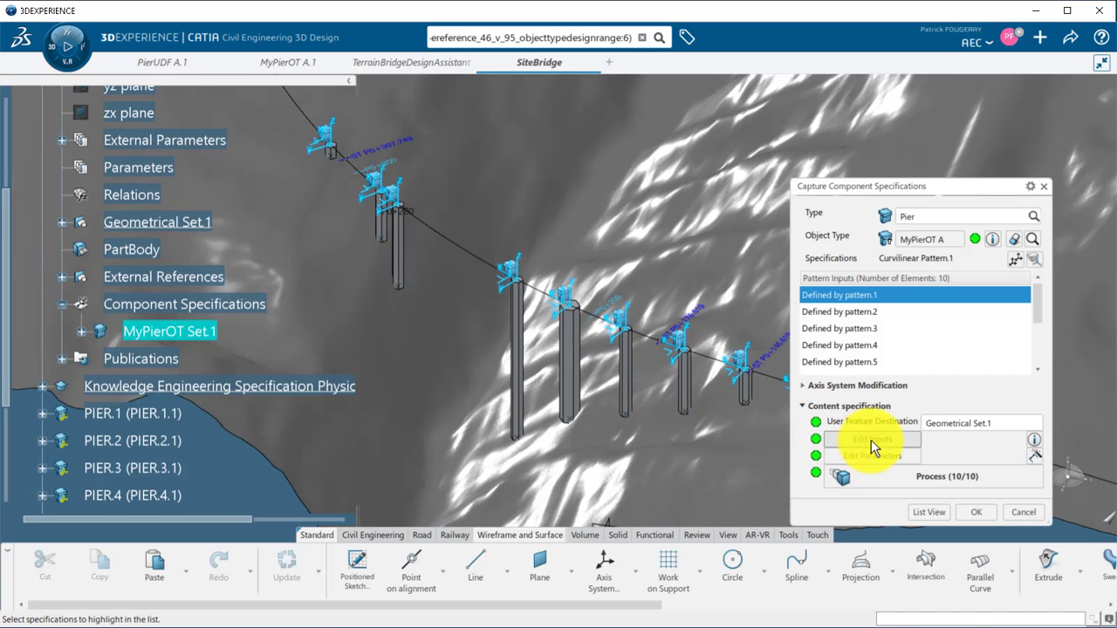
left_click(871, 440)
left_click(924, 514)
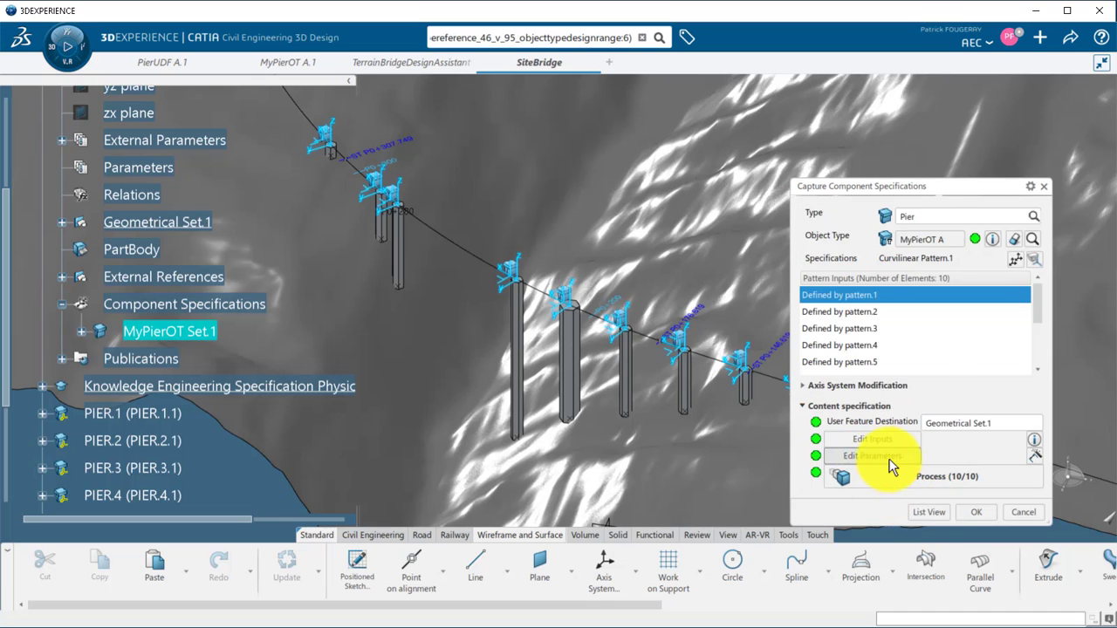
Set the PierWidth of PIER.7 alone to 5 m, process that specification and validate the change.
left_click(873, 456)
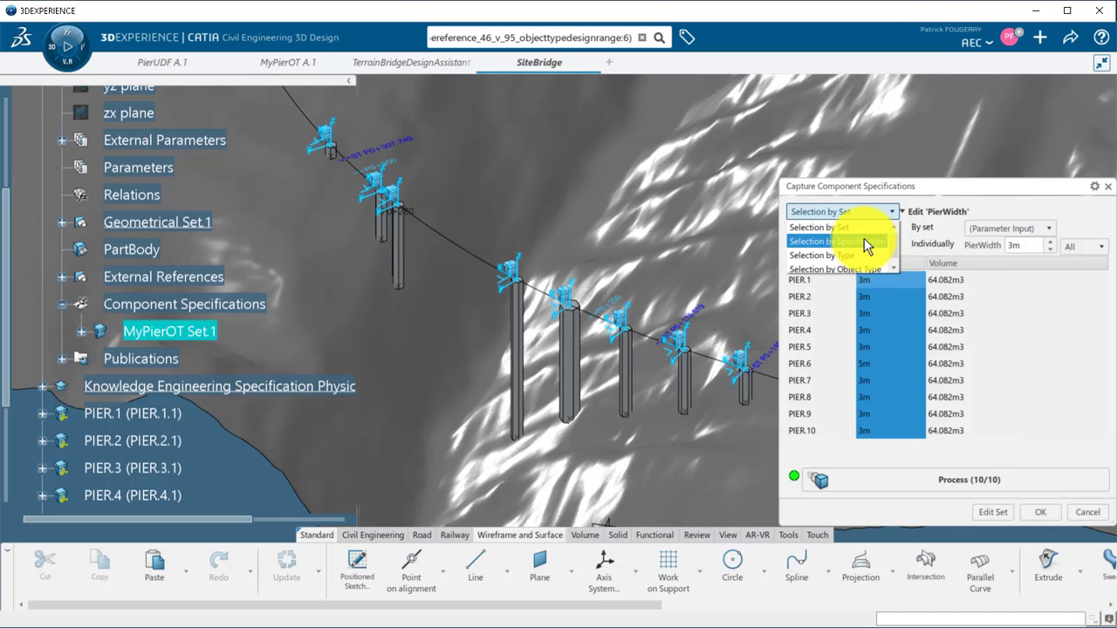
left_click(864, 241)
left_click(867, 349)
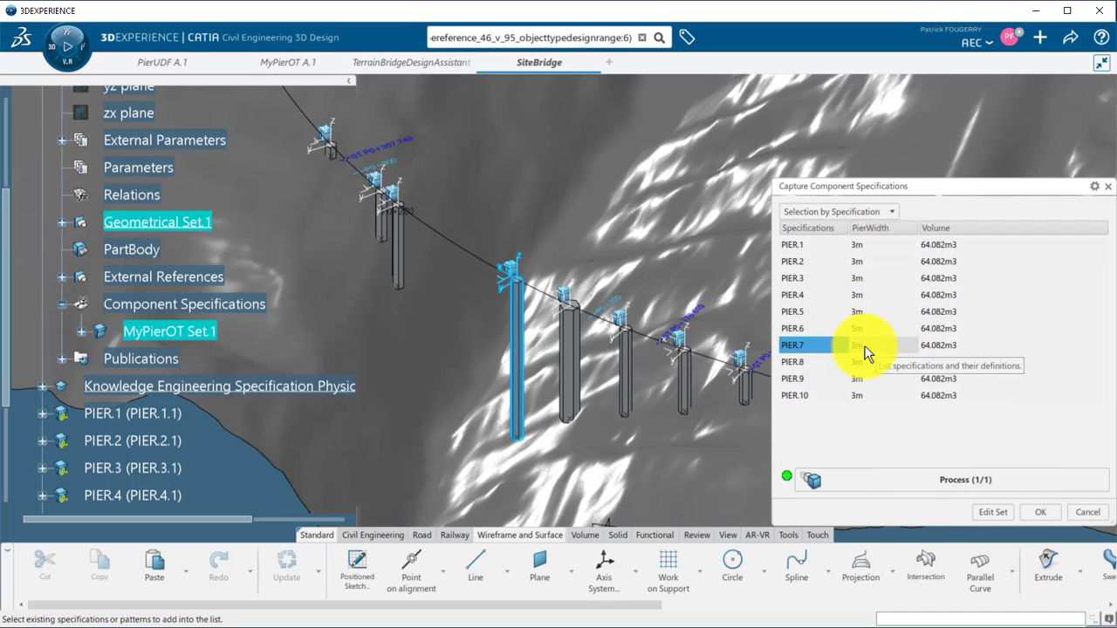
left_click(866, 347)
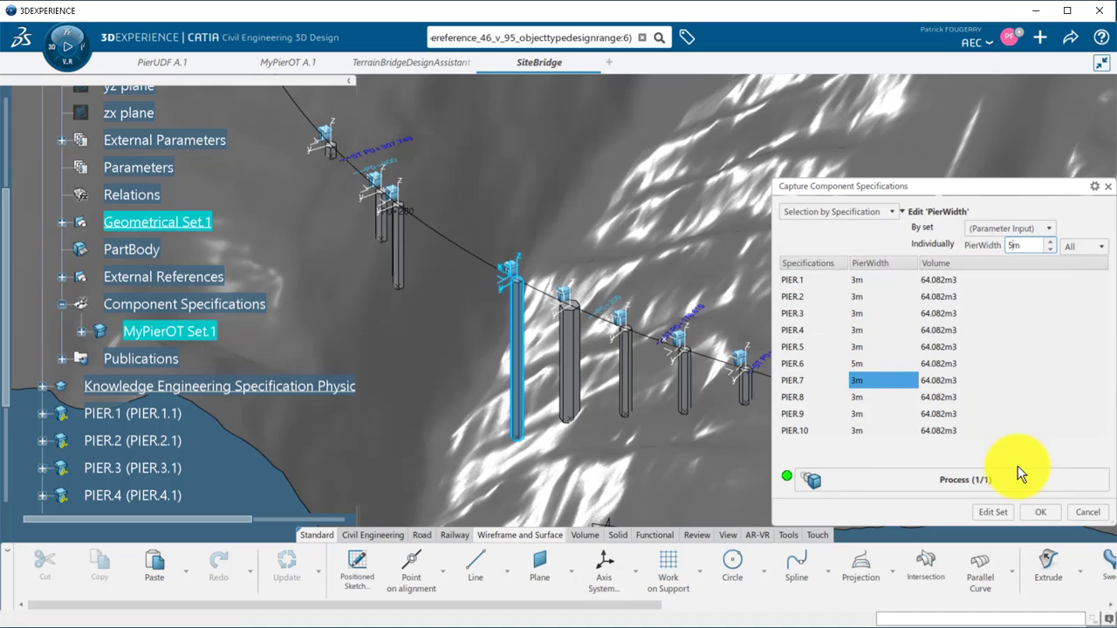
double_click(1010, 245)
type("5")
left_click(969, 483)
left_click(1024, 511)
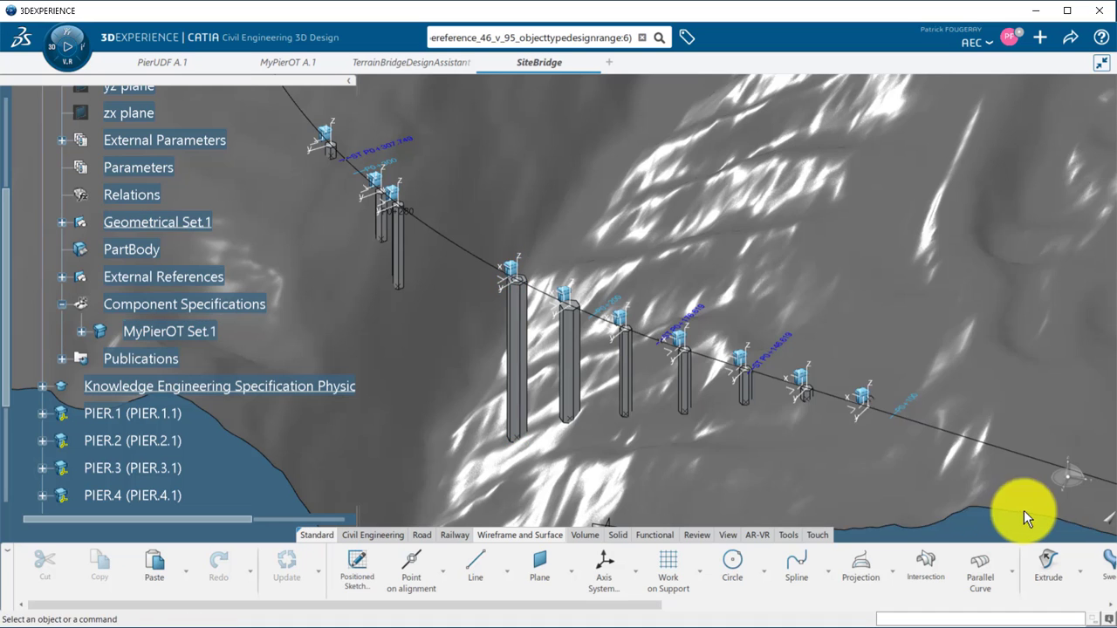
Activate the MyBridge product and collapse its skeleton representation to reach the exposed pier products.
middle_click_drag(563, 314, 560, 266)
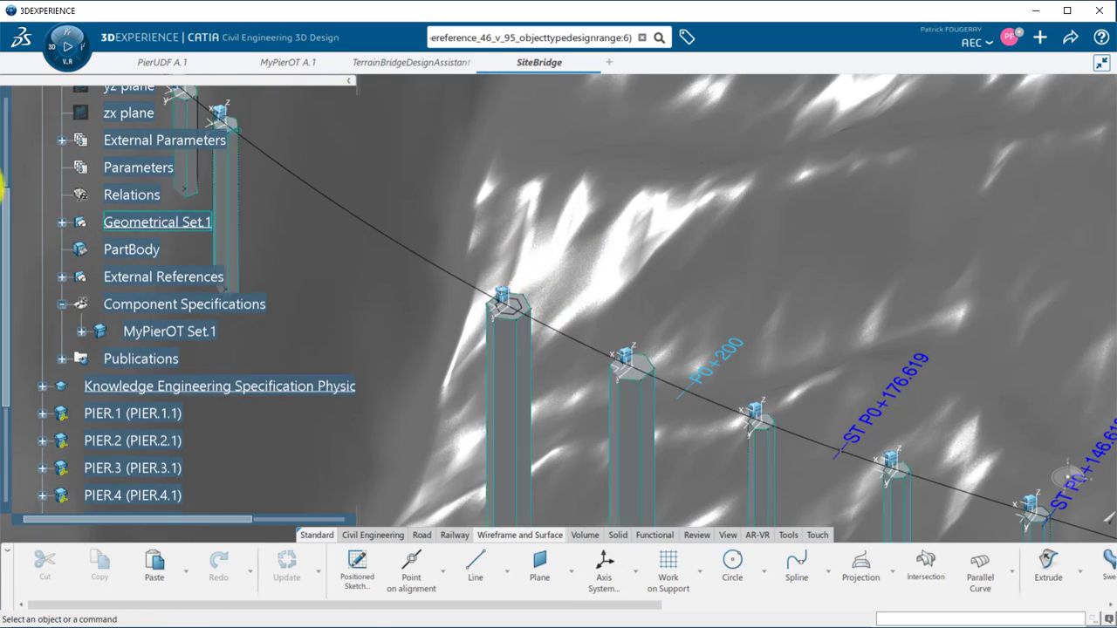
left_click_drag(7, 227, 12, 130)
double_click(131, 183)
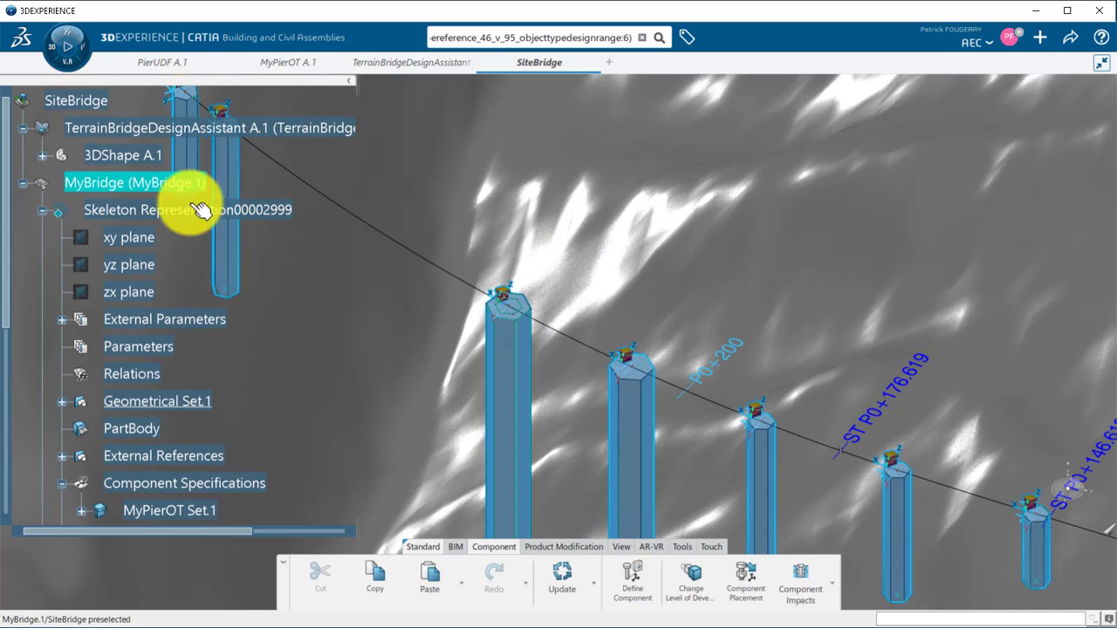
left_click(42, 211)
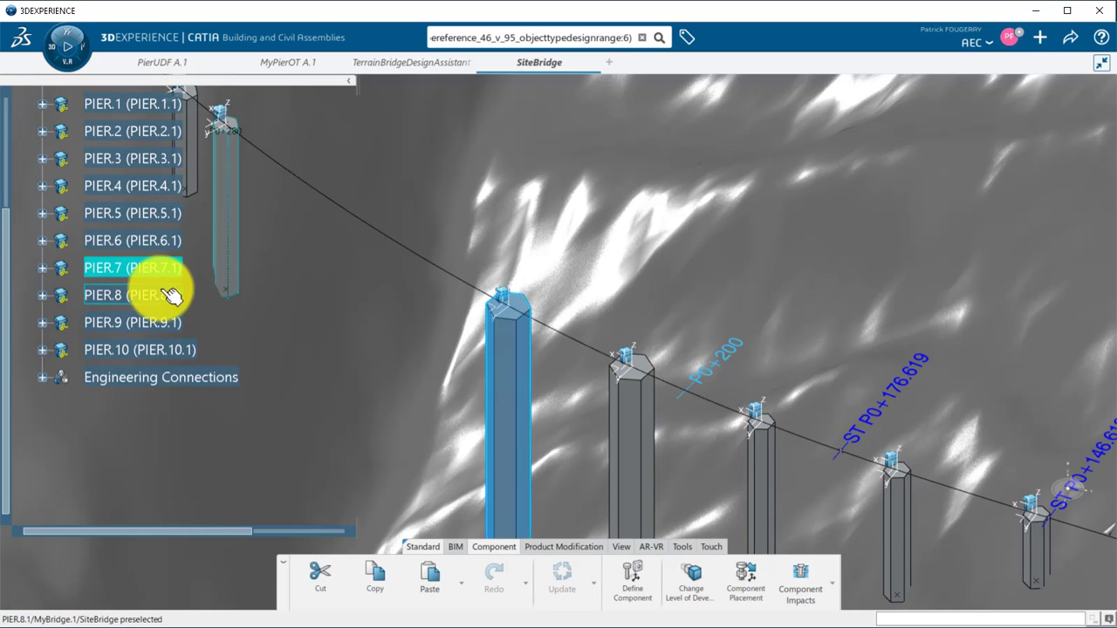